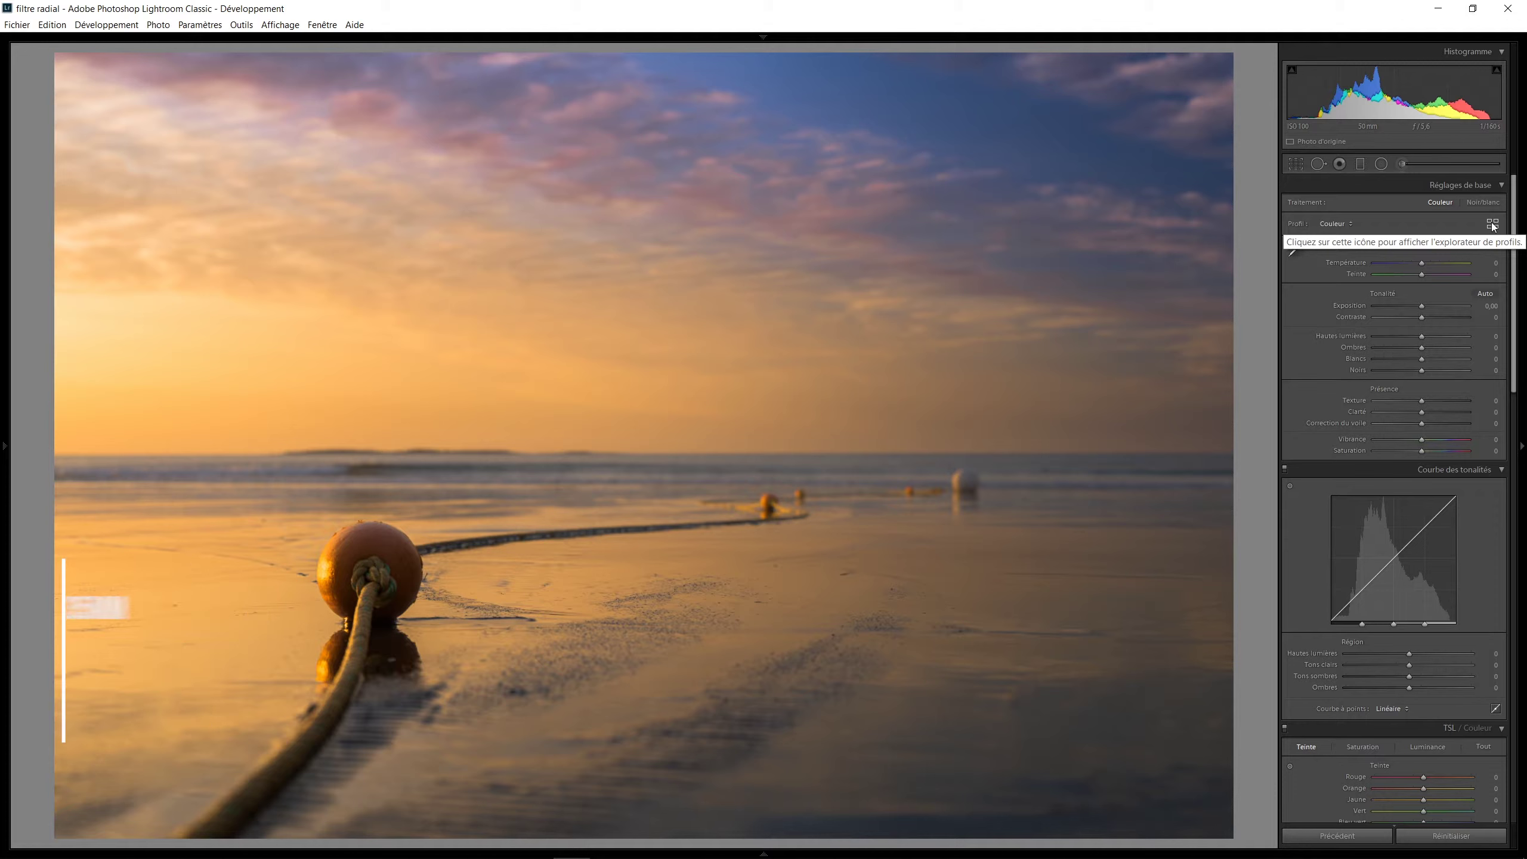
Try a post-crop vignette with Gain at -100 on the beach photo, and reset the Gain to its default.
left_click_drag(1513, 187, 1514, 616)
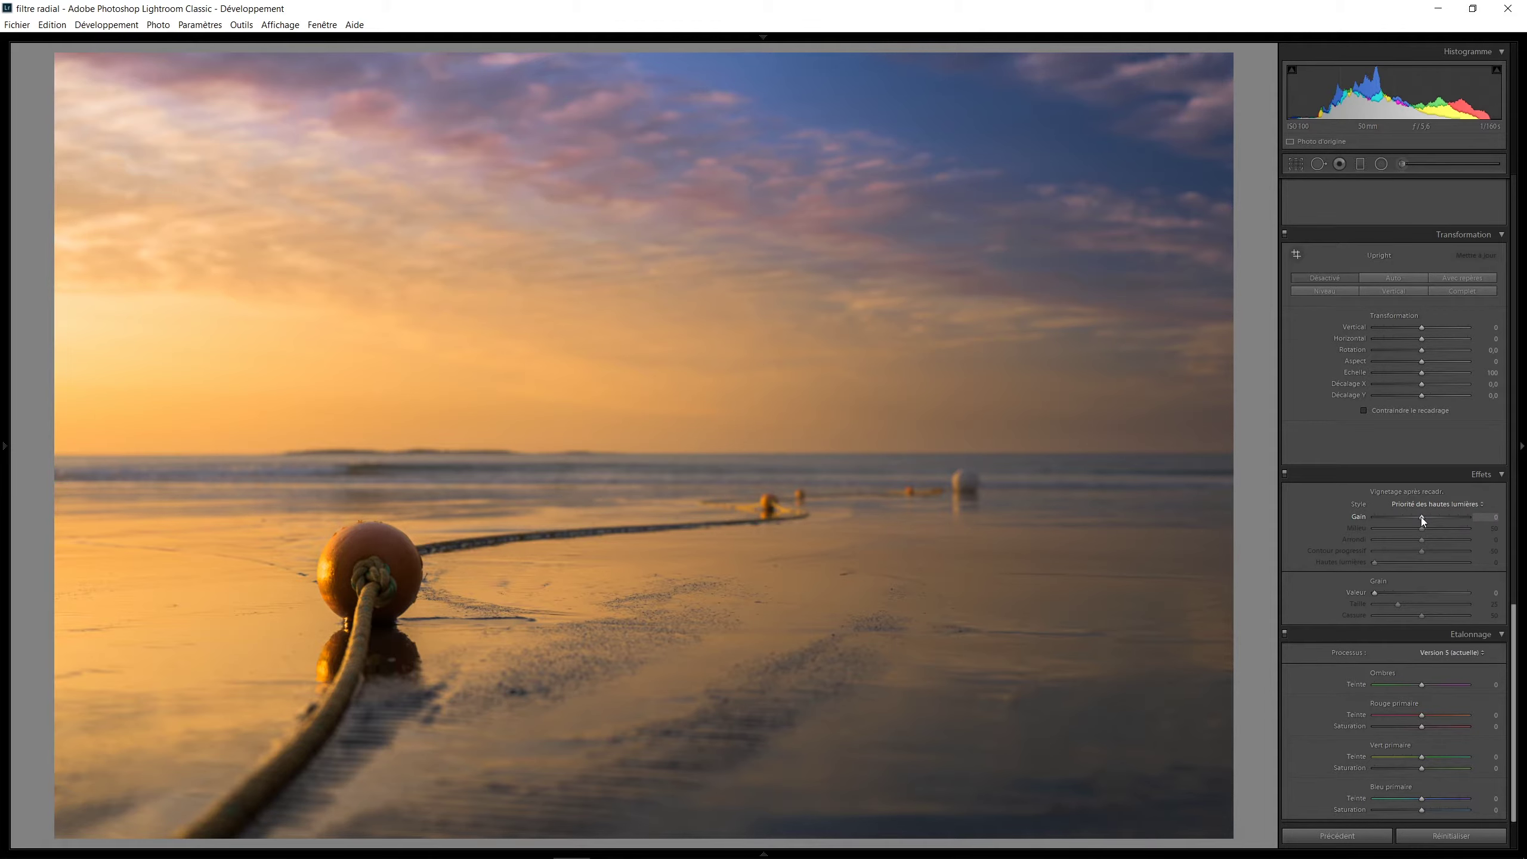
left_click_drag(1423, 518, 1333, 519)
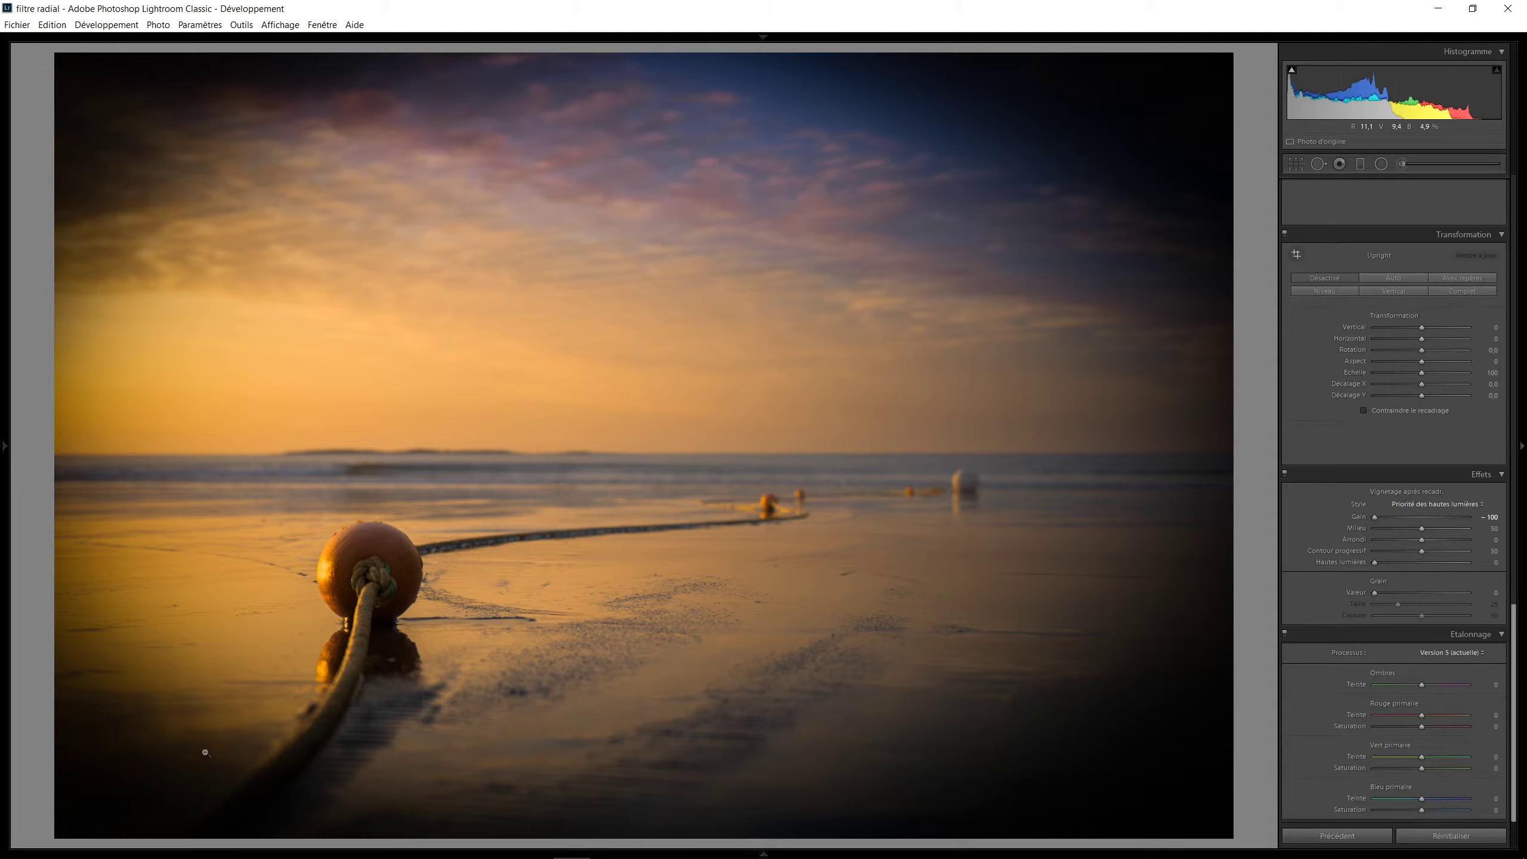
double_click(1373, 521)
scroll(1514, 603, "up", 1)
left_click_drag(1514, 602, 1451, 200)
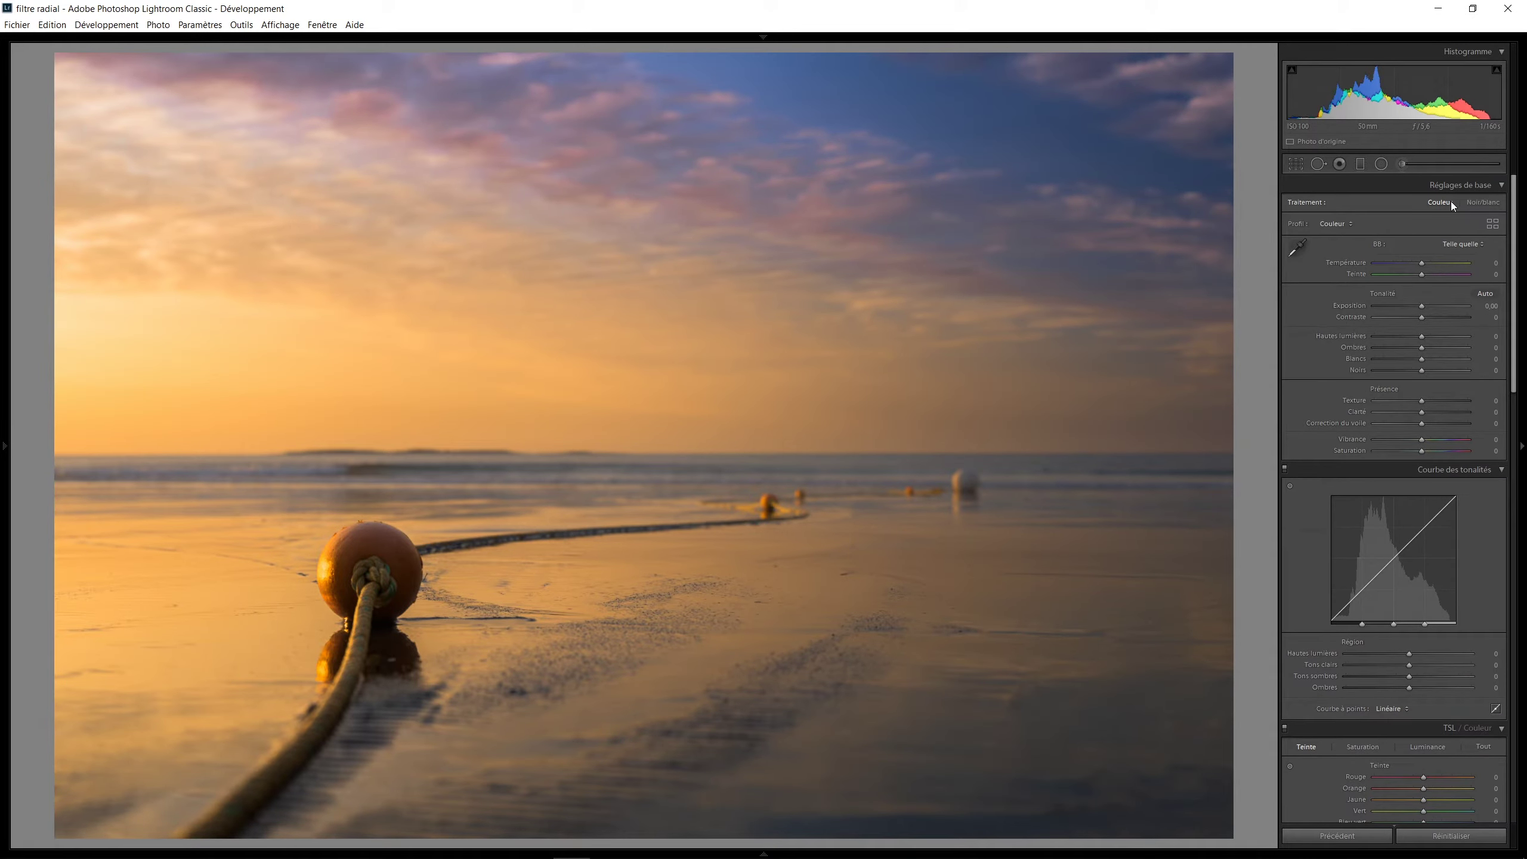
Draw a radial filter around the centre of the beach photo, with its ellipse extending far beyond the image edges.
left_click(1377, 167)
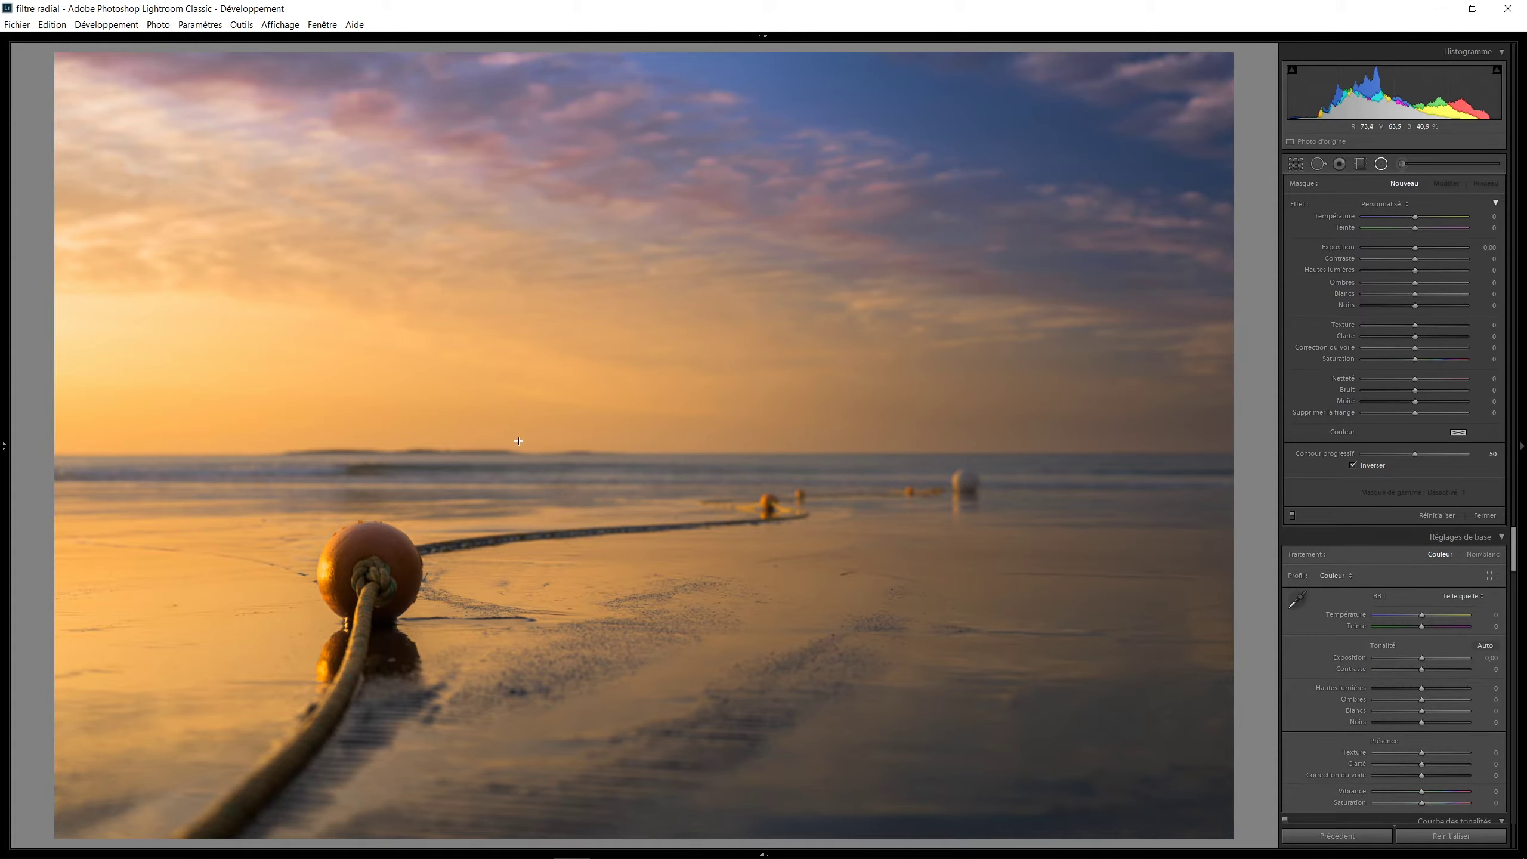
key("ctrl+minus")
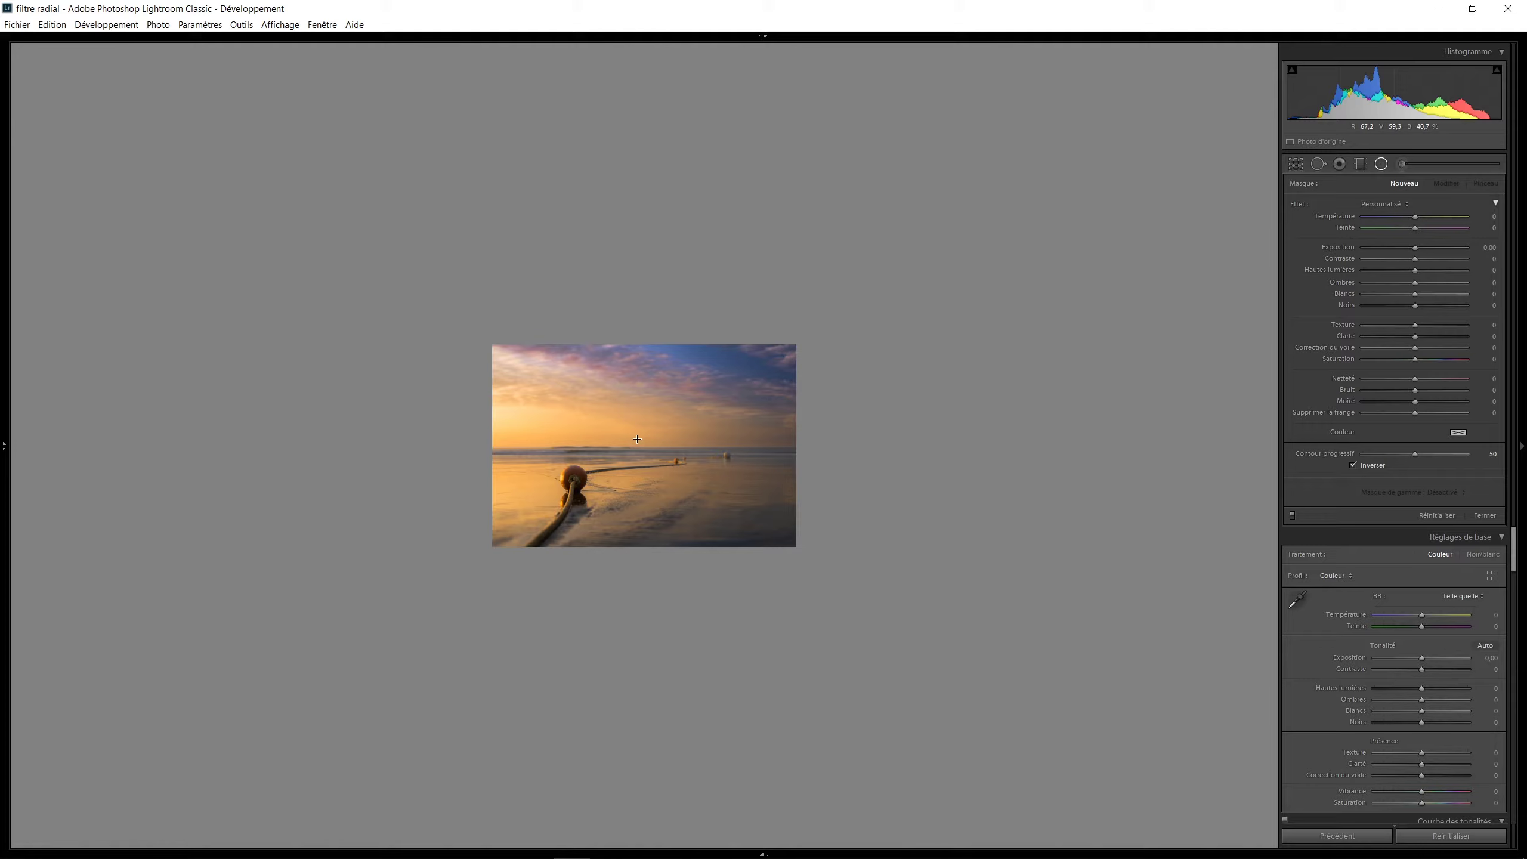
left_click_drag(639, 435, 1202, 792)
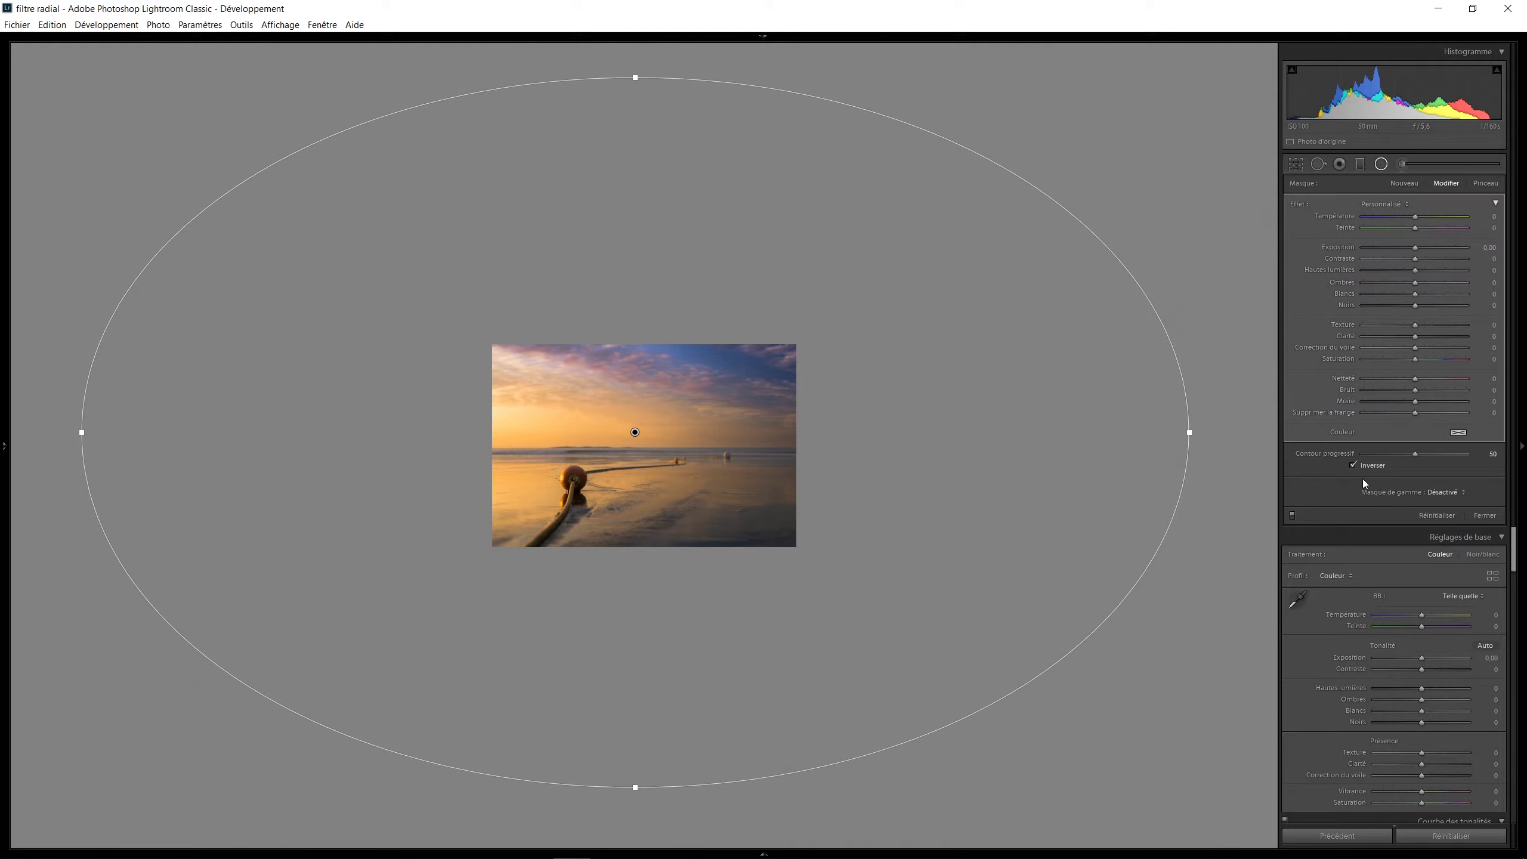
Disable Inverser on the radial filter and set its Exposition to -4,00 and Contour progressif to 100.
left_click(1353, 465)
left_click_drag(1415, 247, 1353, 248)
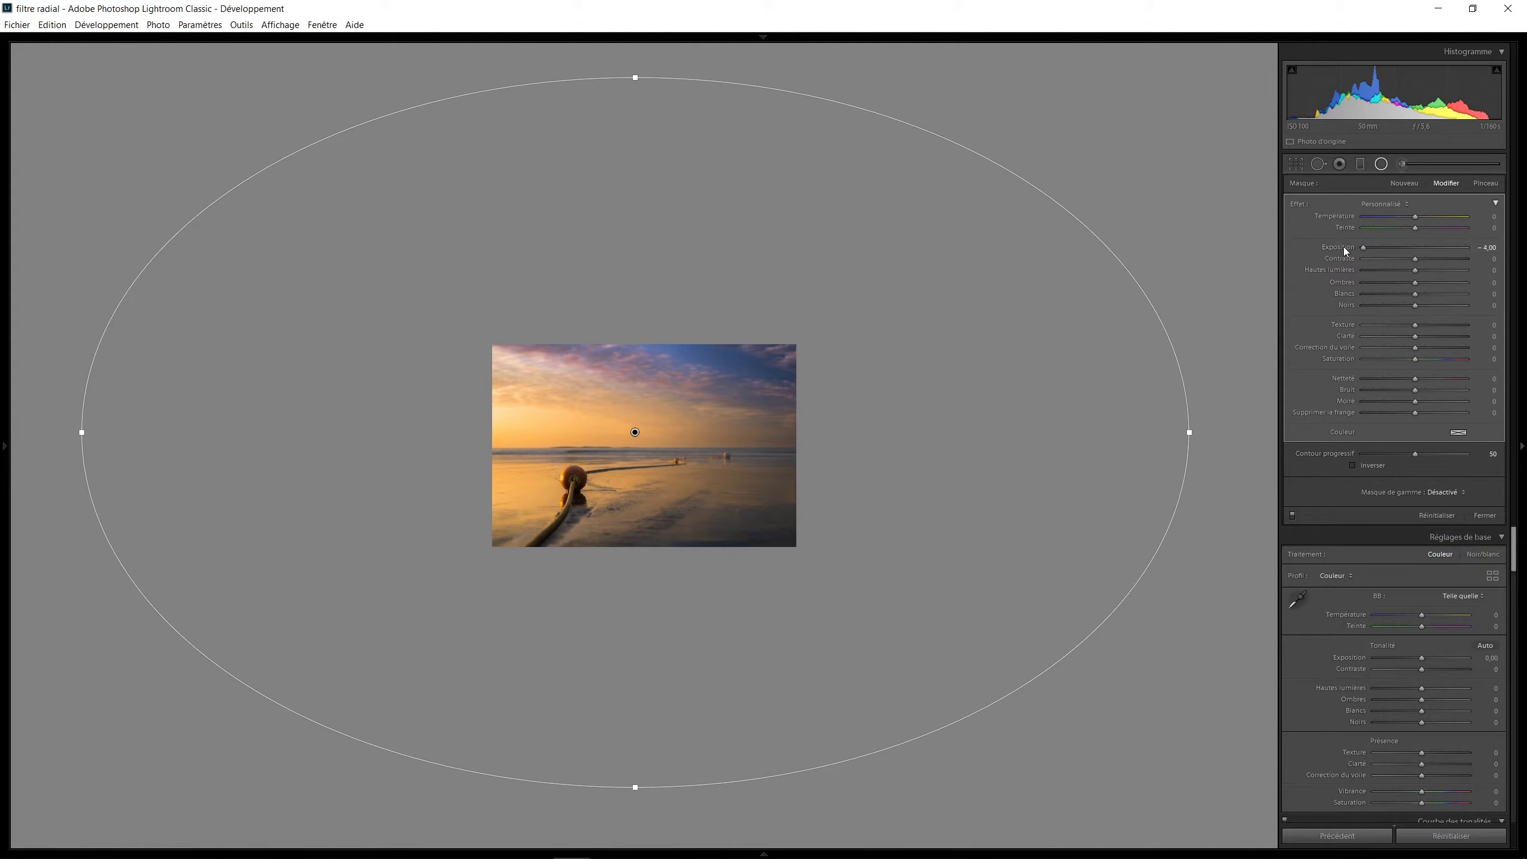
left_click_drag(1415, 454, 1497, 442)
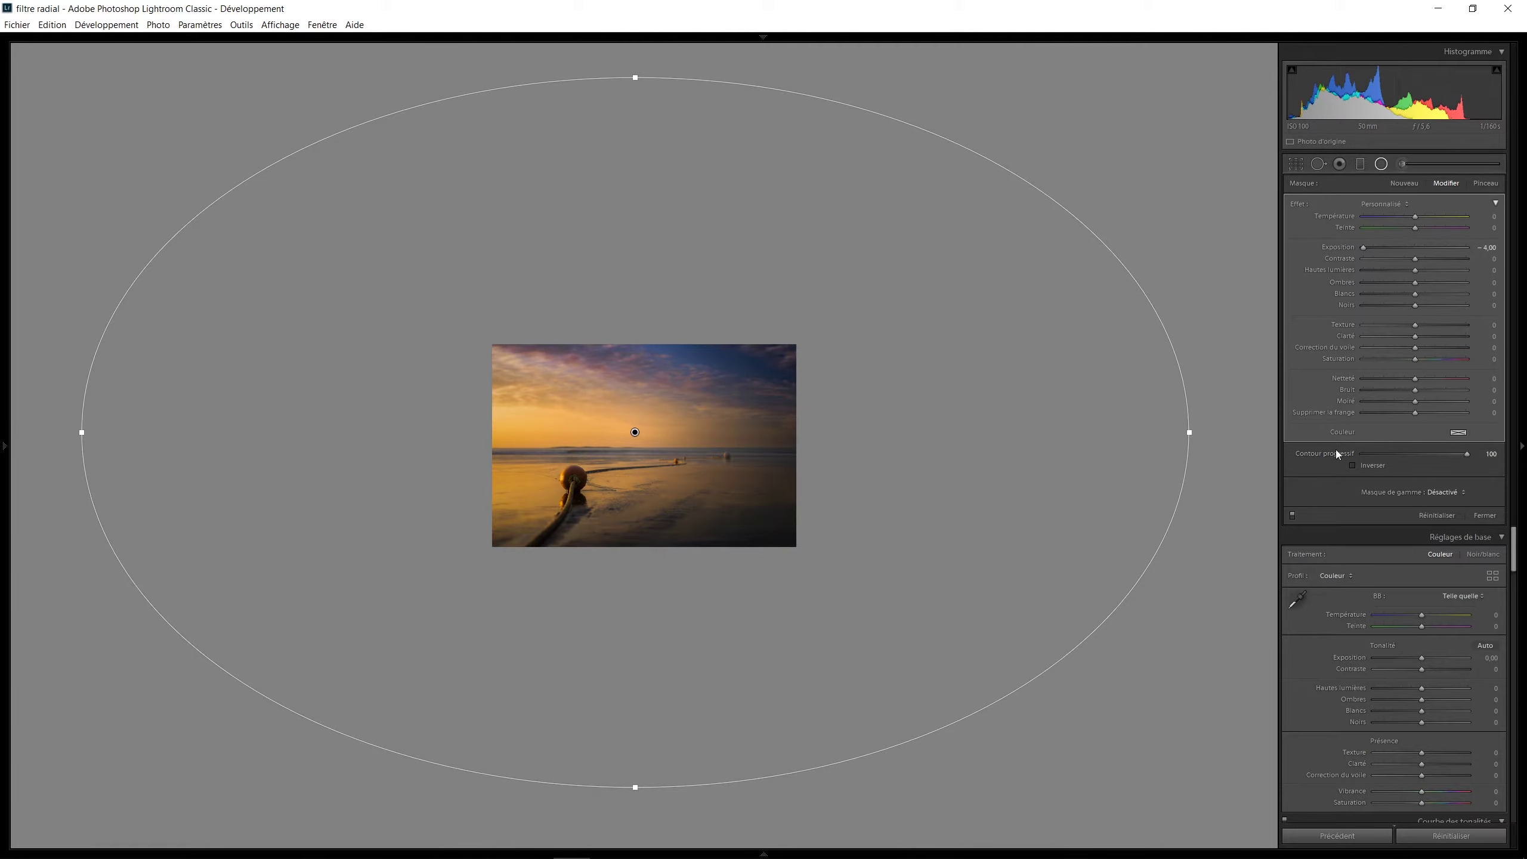
Centre the radial filter on the large foreground buoy and raise its Exposition slightly.
left_click_drag(637, 430, 576, 479)
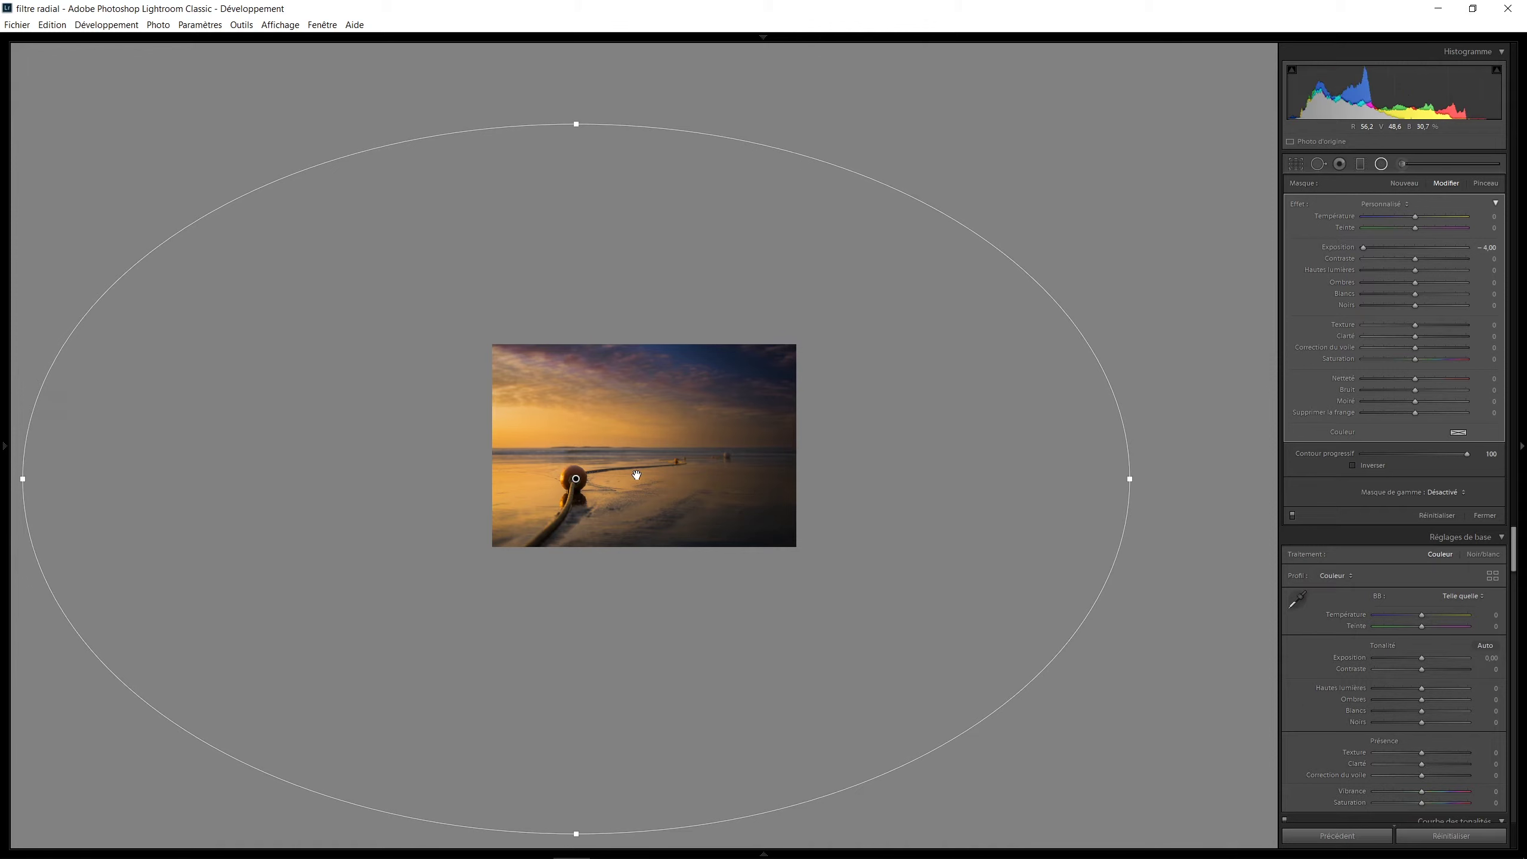
key("ctrl+=")
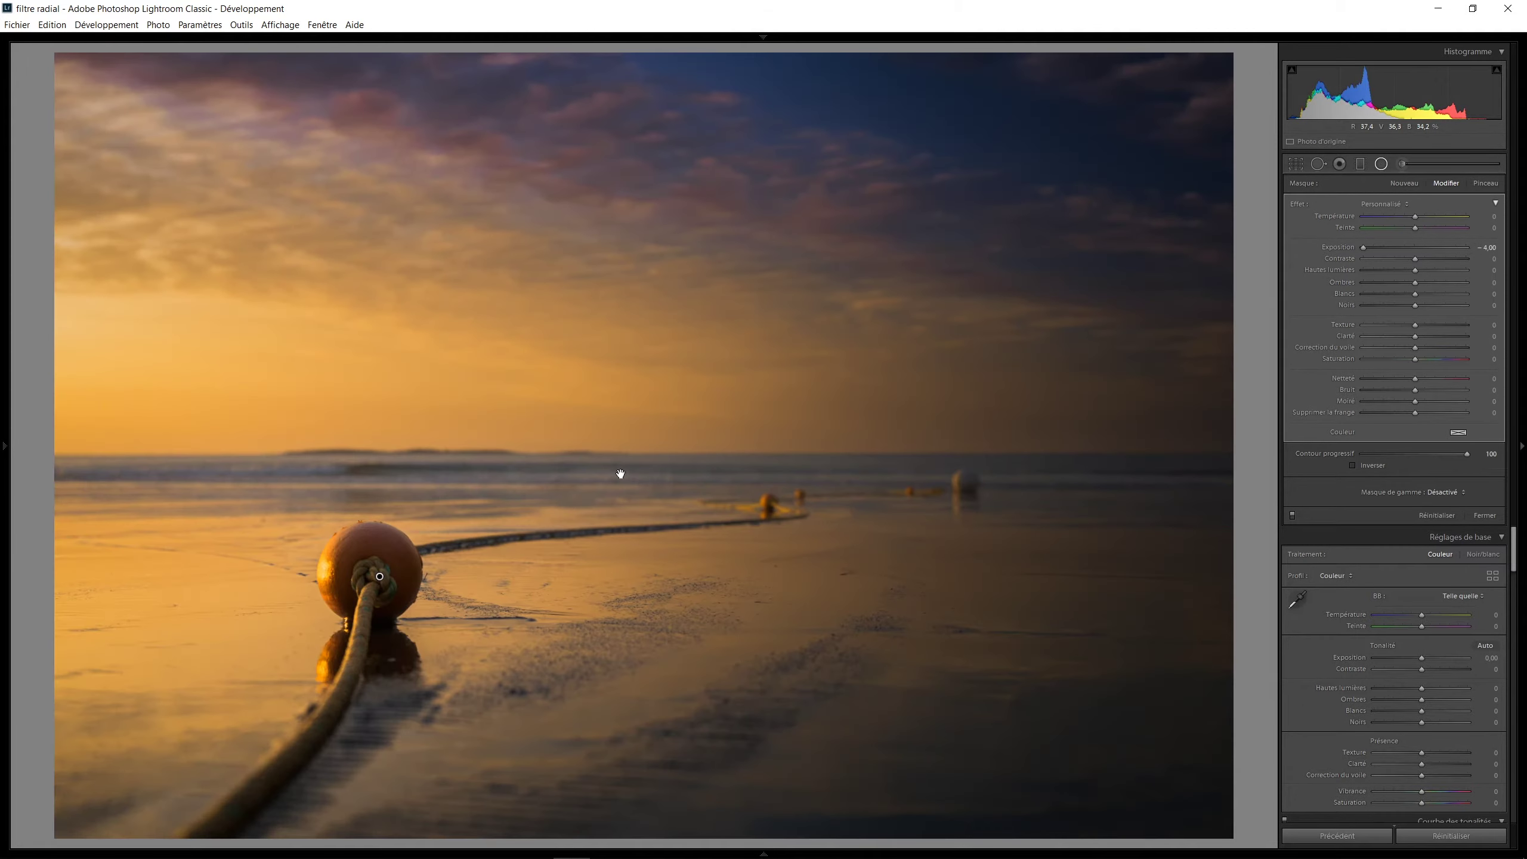
mouse_move(1365, 245)
left_mouse_down()
mouse_move(1416, 245)
mouse_move(1372, 252)
left_mouse_up()
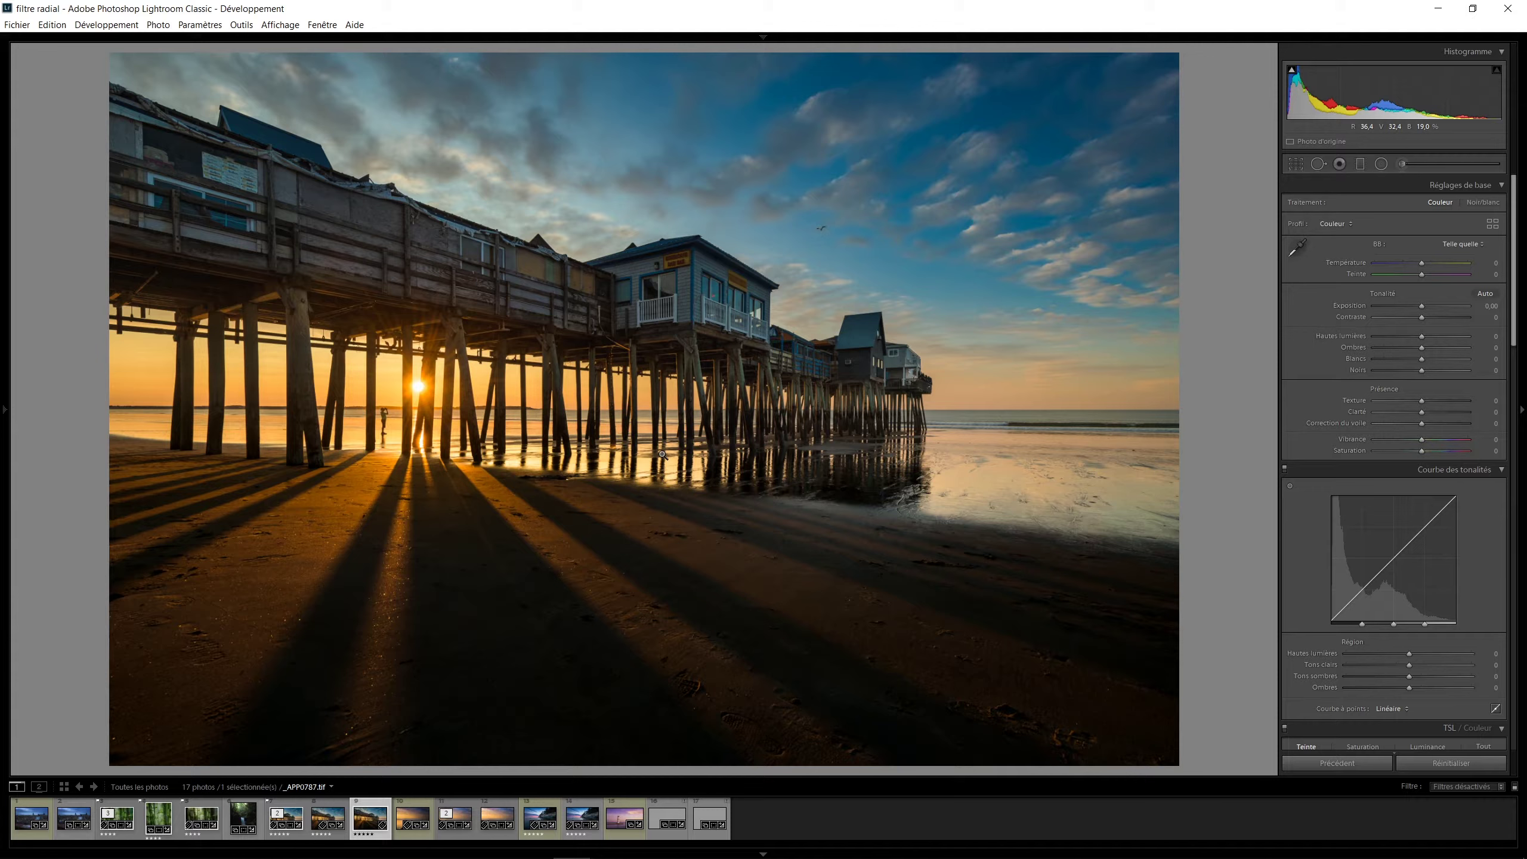
Draw a tall radial filter around the sun beneath the pier and set its Clarté to 27.
left_click(442, 394)
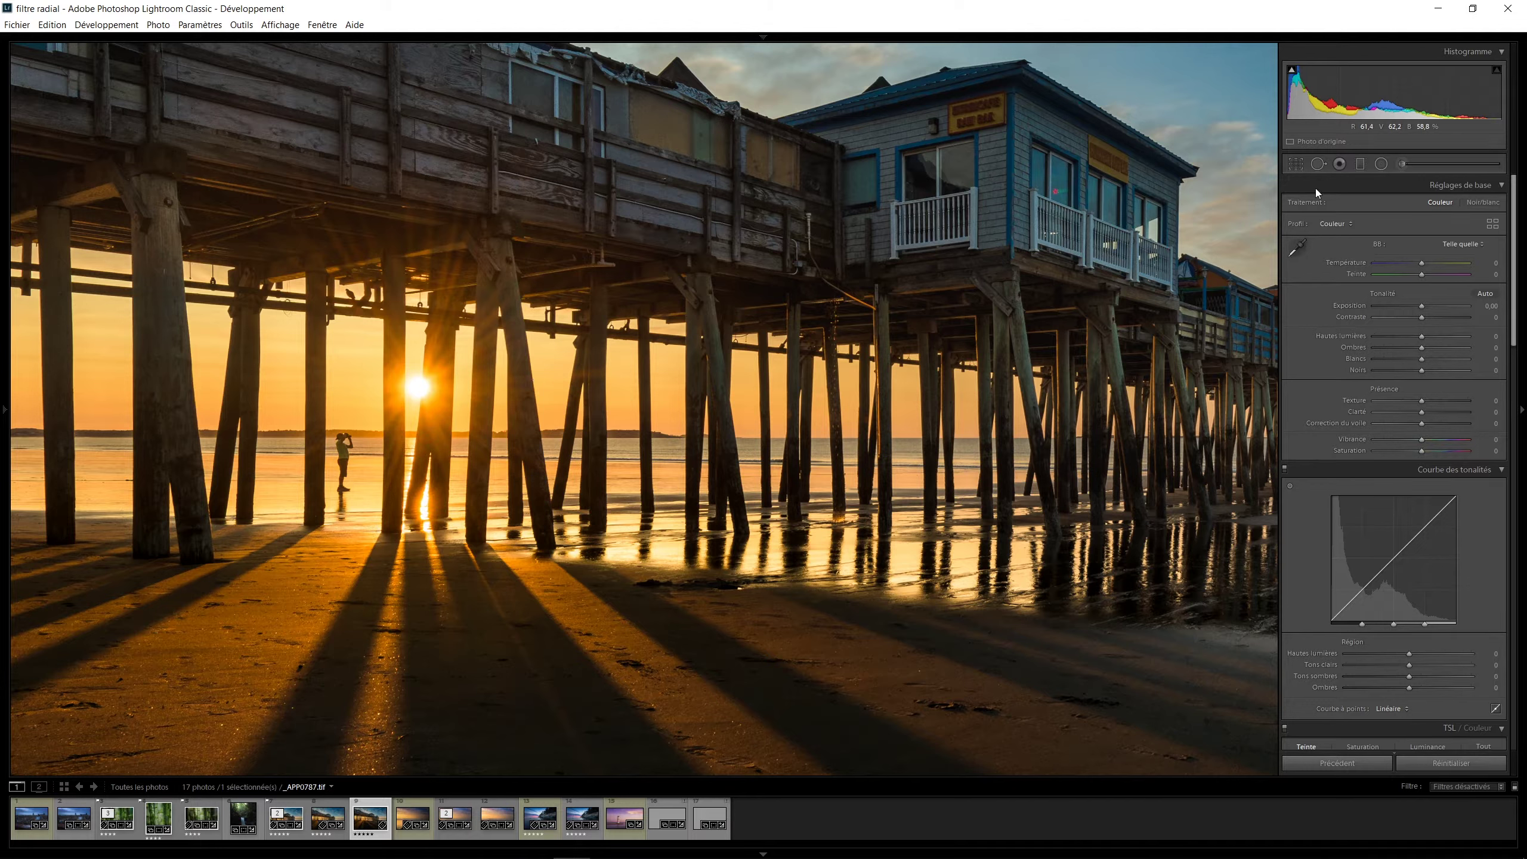
left_click(1381, 163)
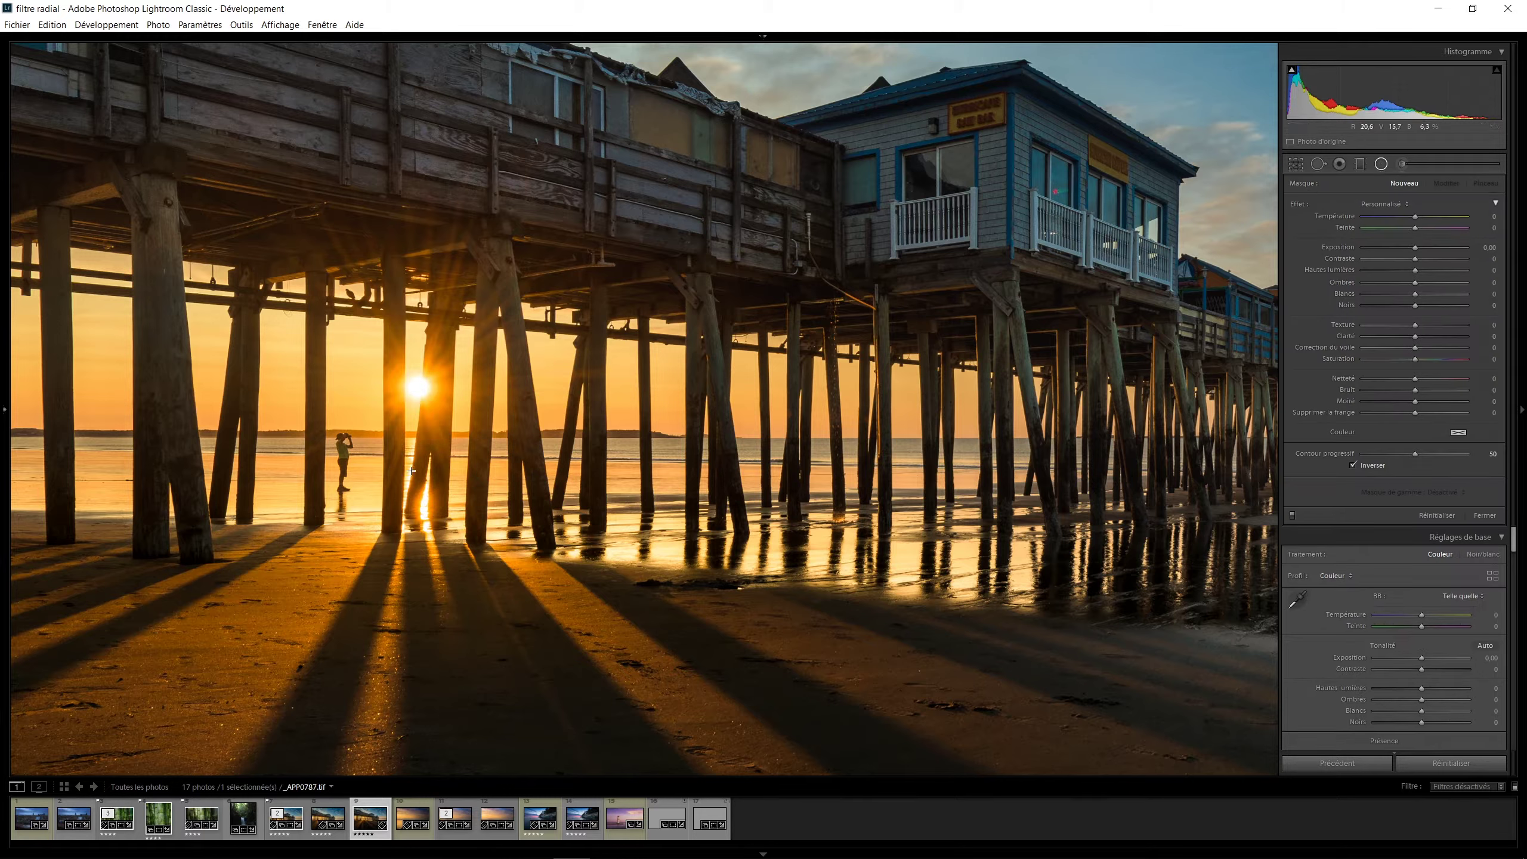
left_click_drag(440, 422, 539, 567)
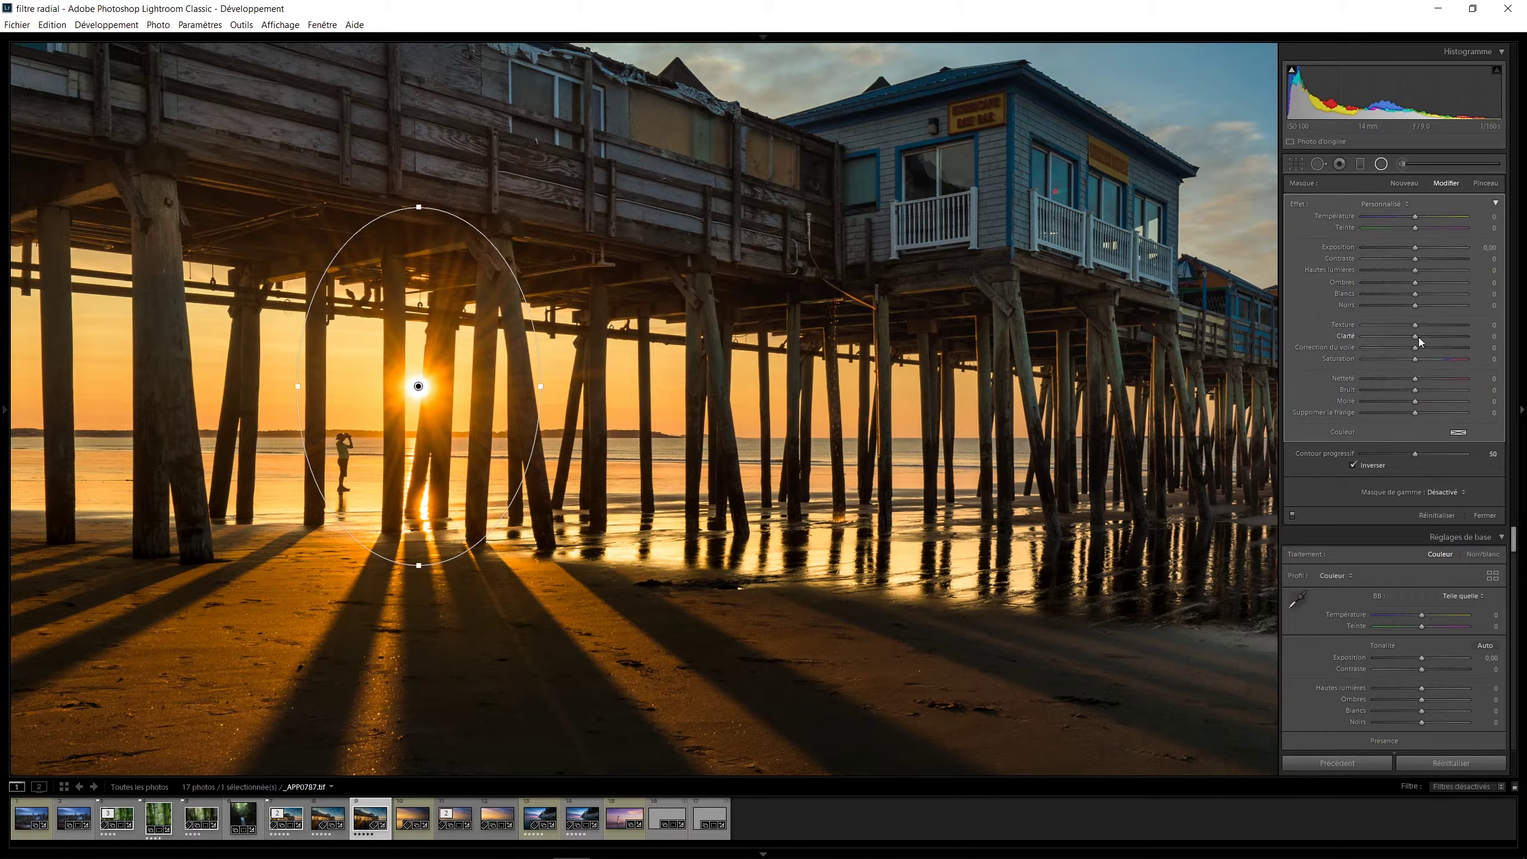
left_click_drag(1415, 336, 1431, 337)
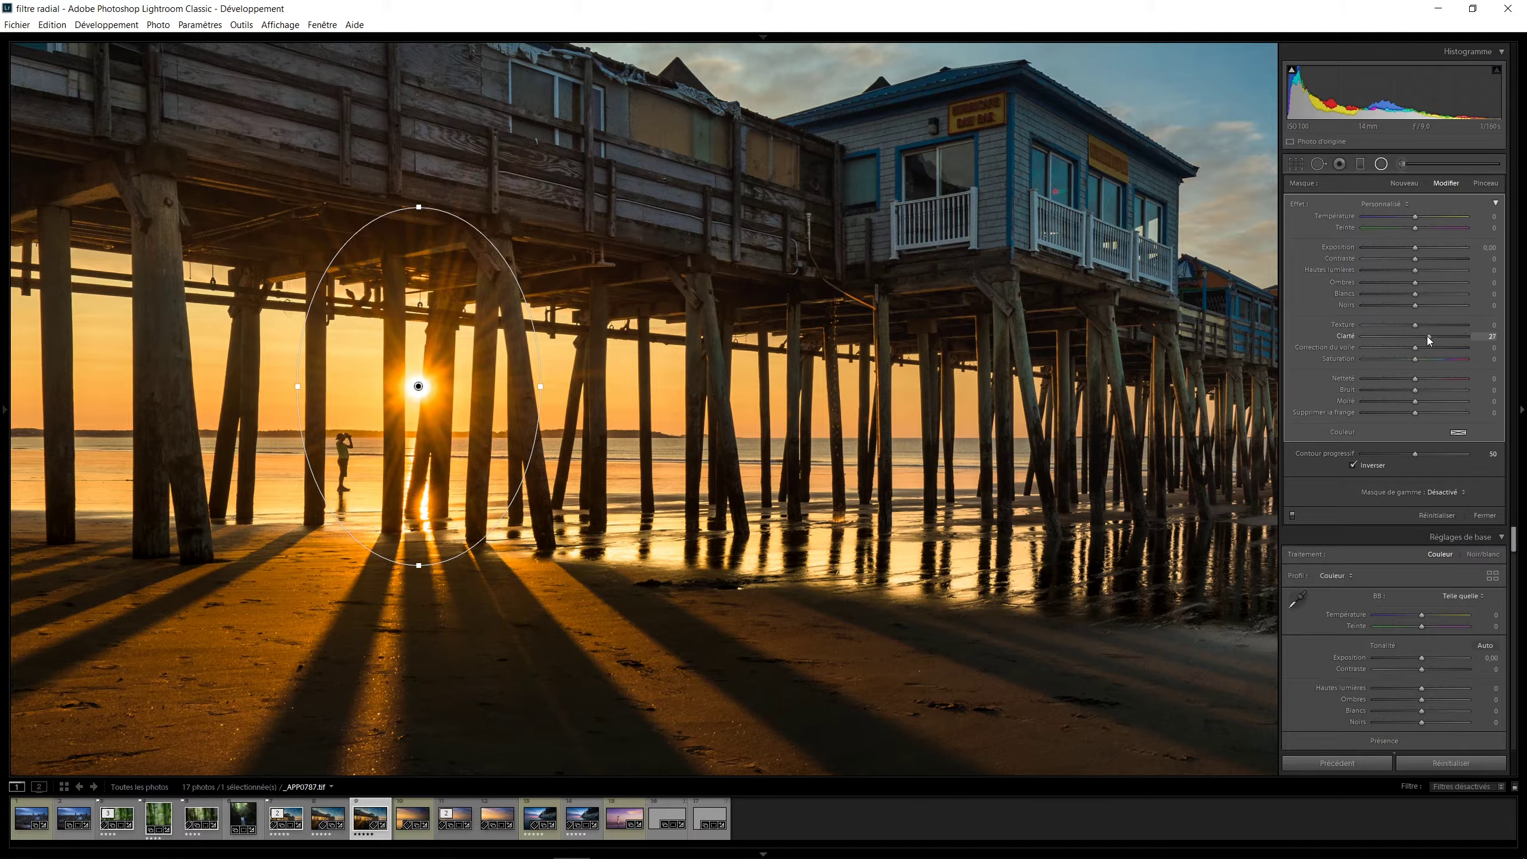
left_click(1431, 258)
Add a small radial filter on the sun with Contour progressif 74, Exposition 1,87, Hautes lumières 56 and Clarté -41.
left_click(1404, 183)
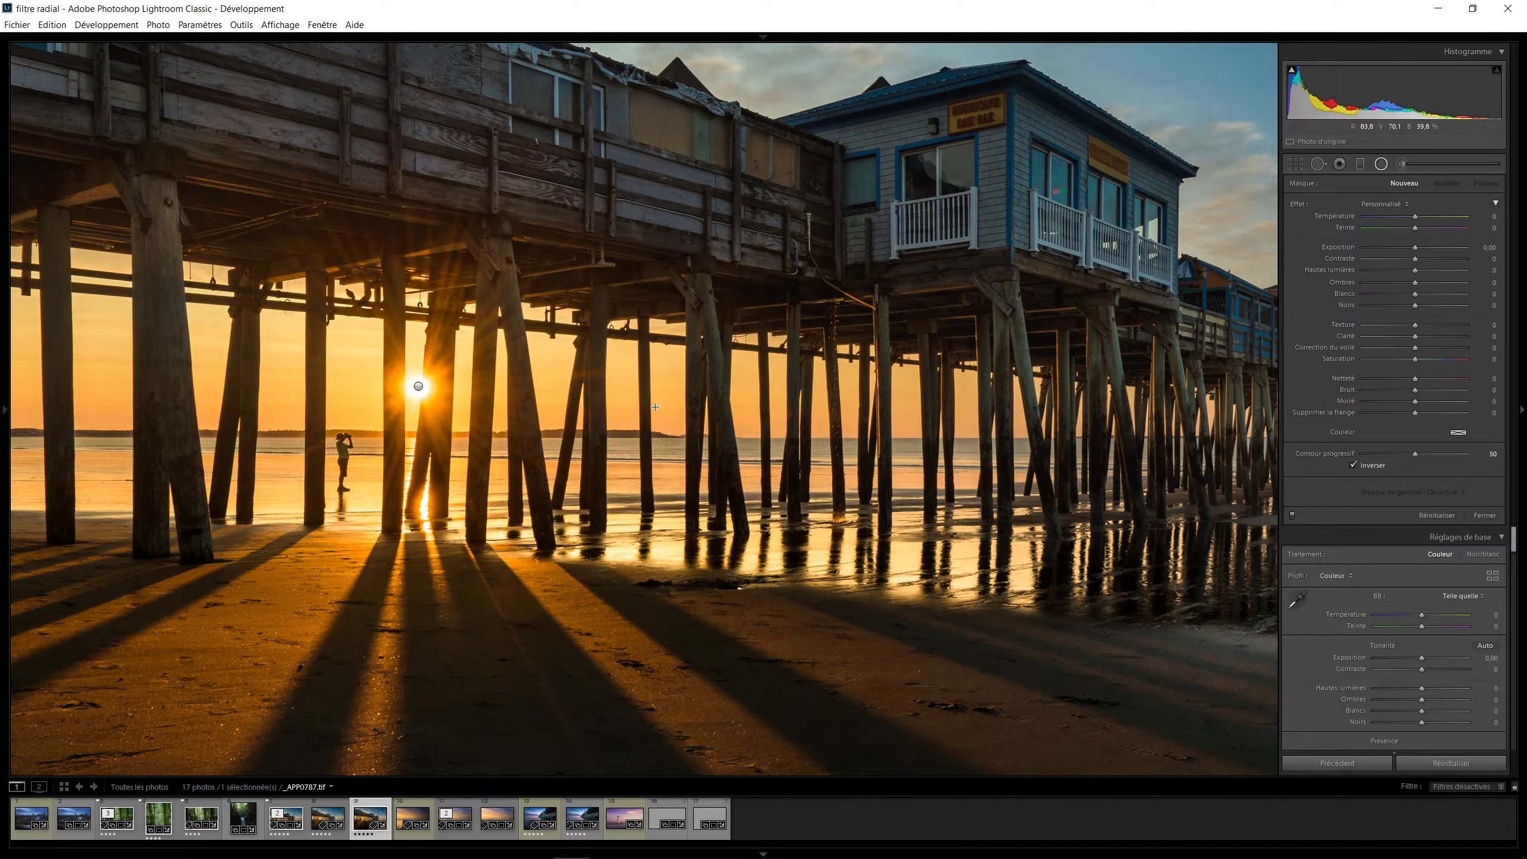
left_click_drag(442, 413, 437, 412)
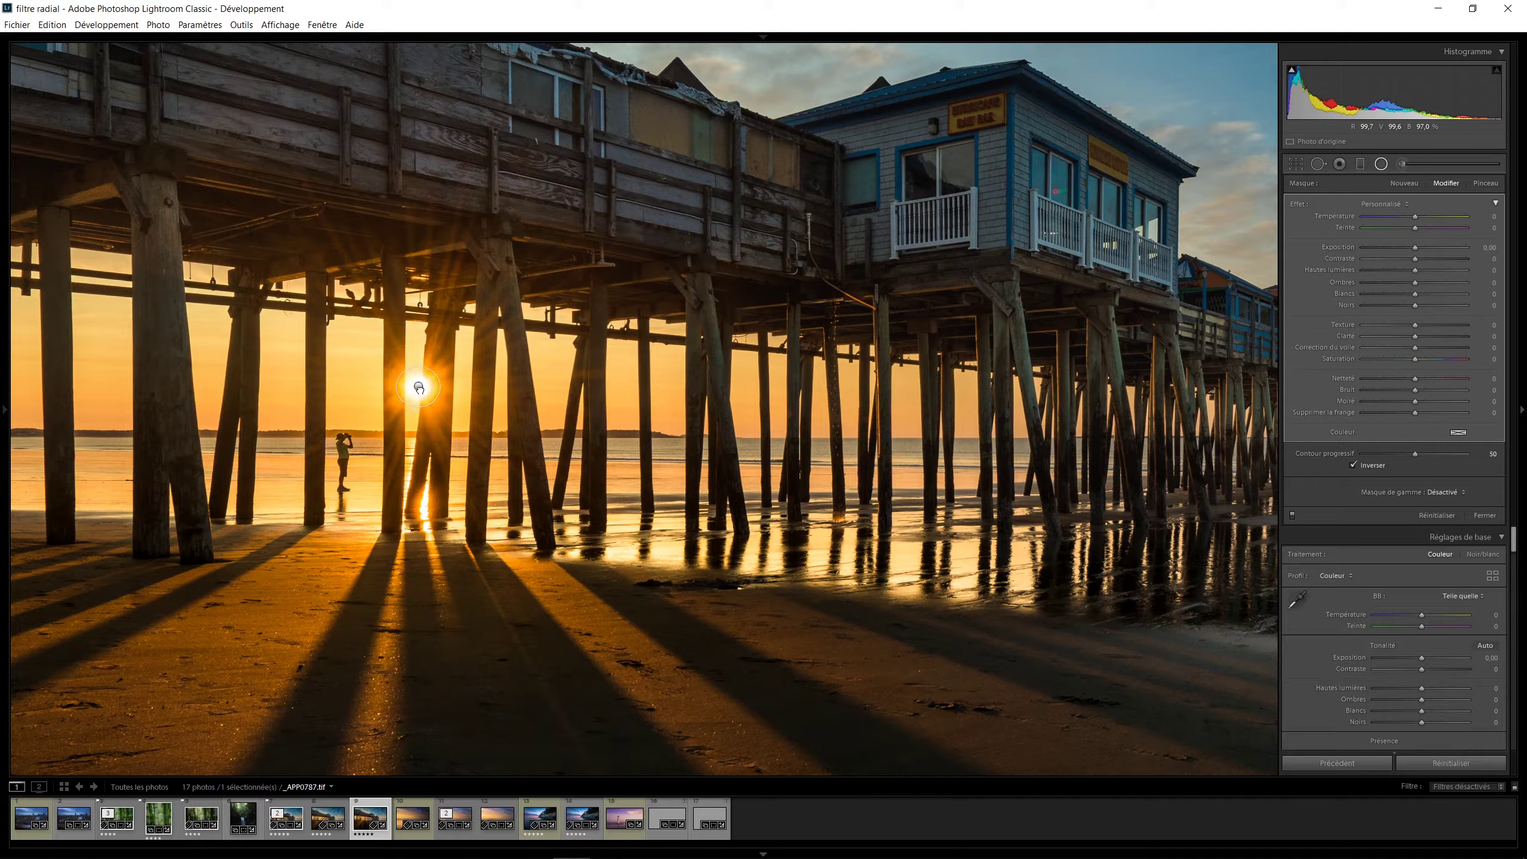
left_click_drag(1415, 453, 1441, 455)
left_click_drag(1429, 246, 1444, 262)
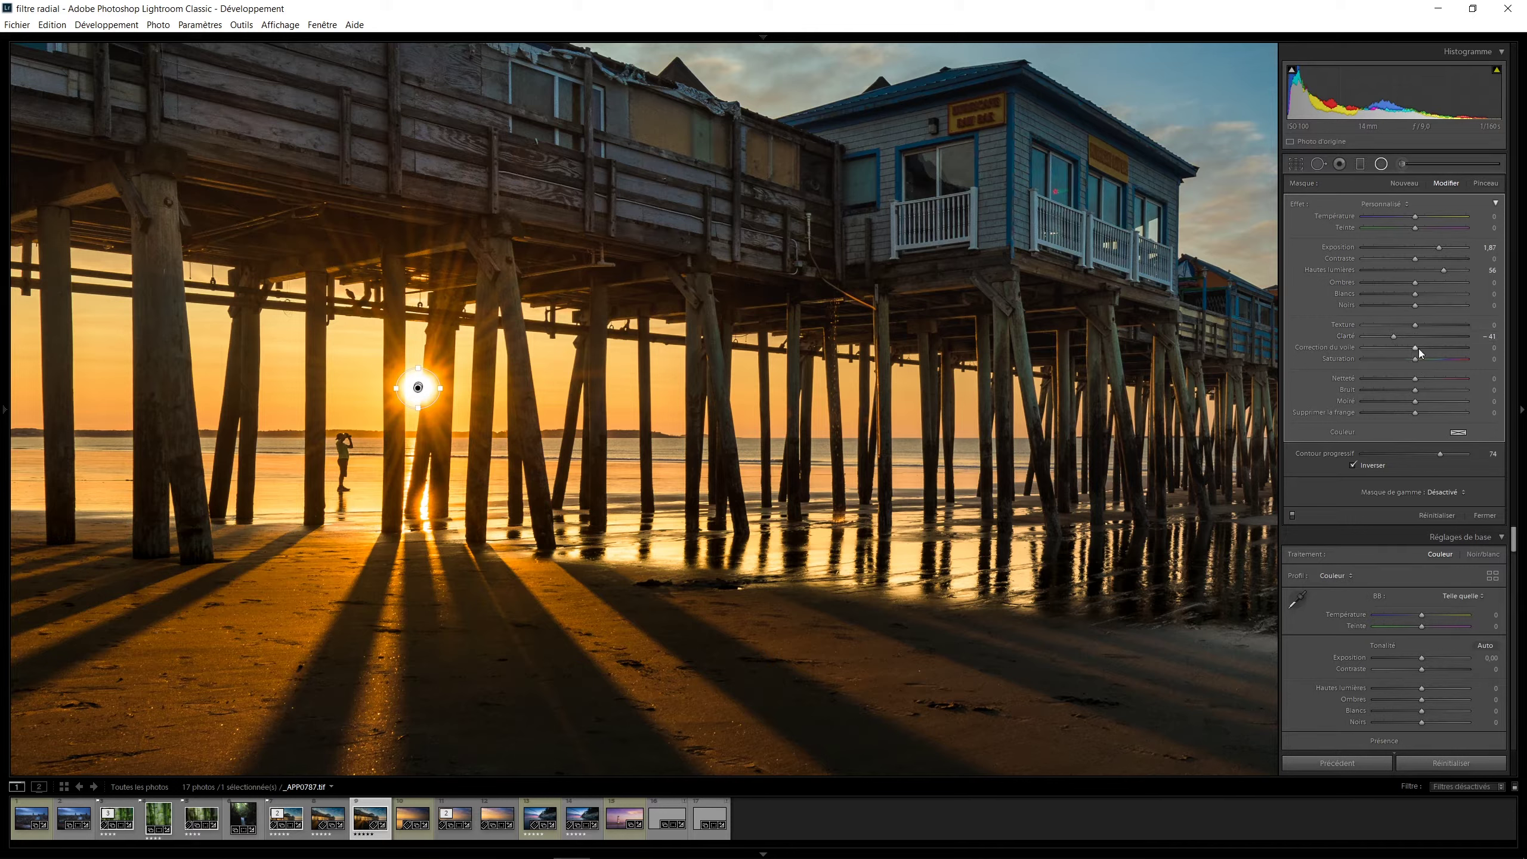
Enlarge the small radial filter around the sun and finish editing it.
left_click_drag(441, 387, 418, 412)
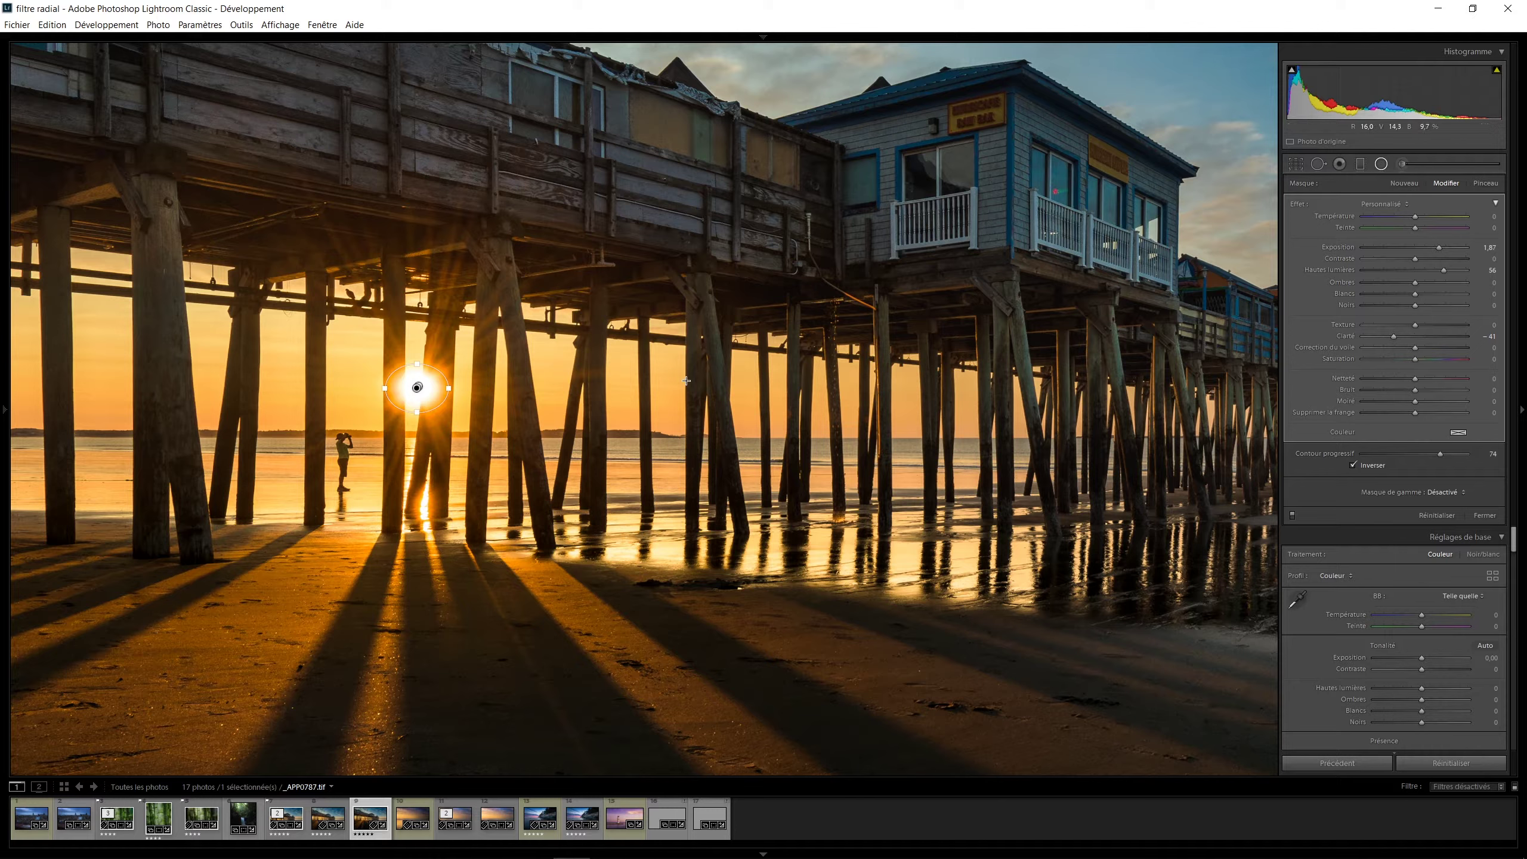
left_click(503, 397)
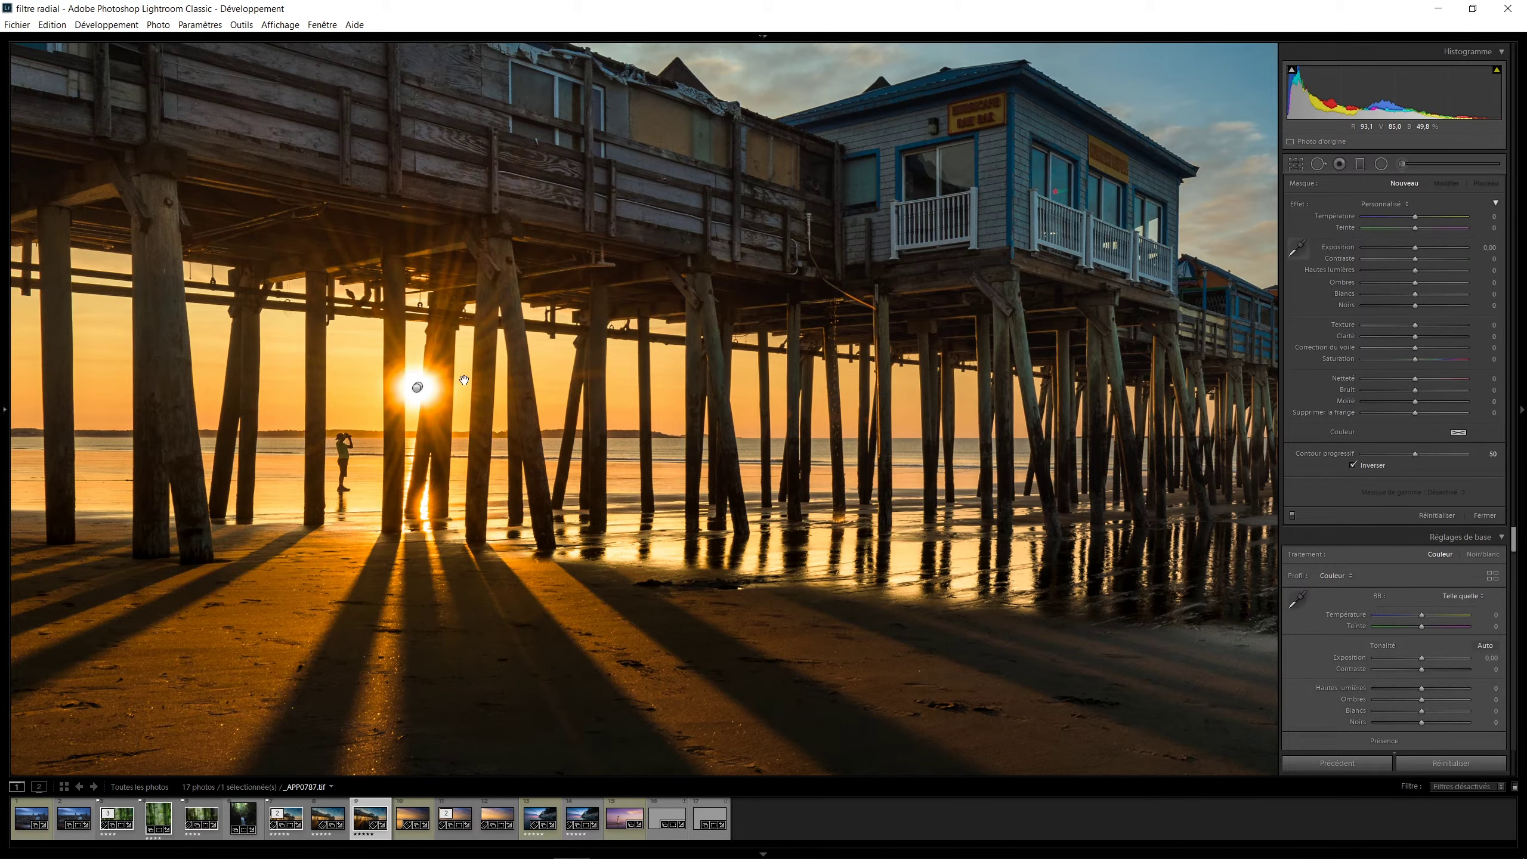
key("shift+m")
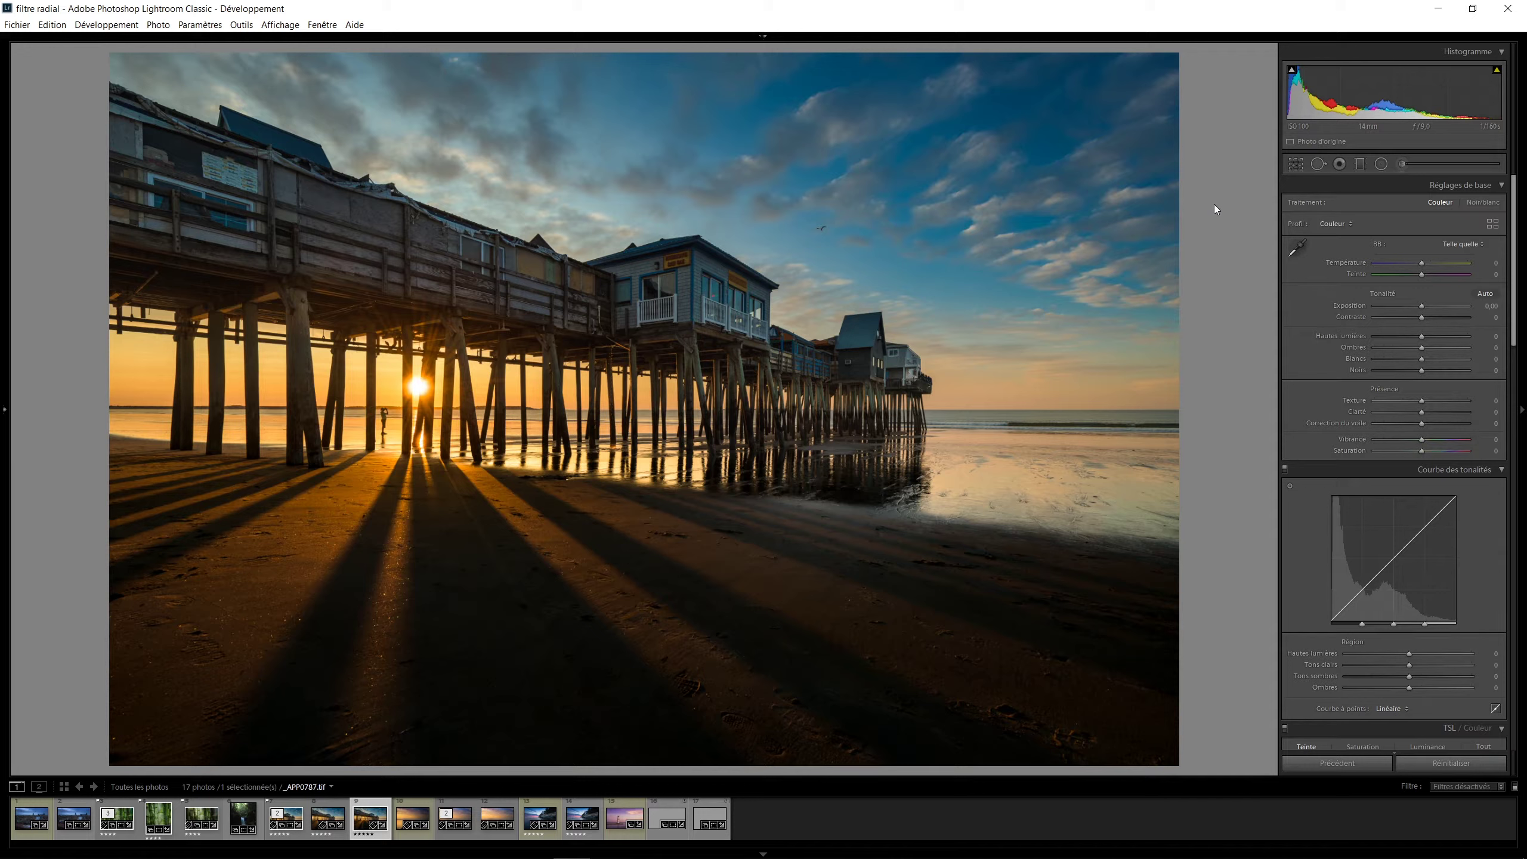
Draw a wide, flat radial filter across most of the pier and centre it on the sun.
left_click(1380, 163)
left_click_drag(418, 385, 976, 516)
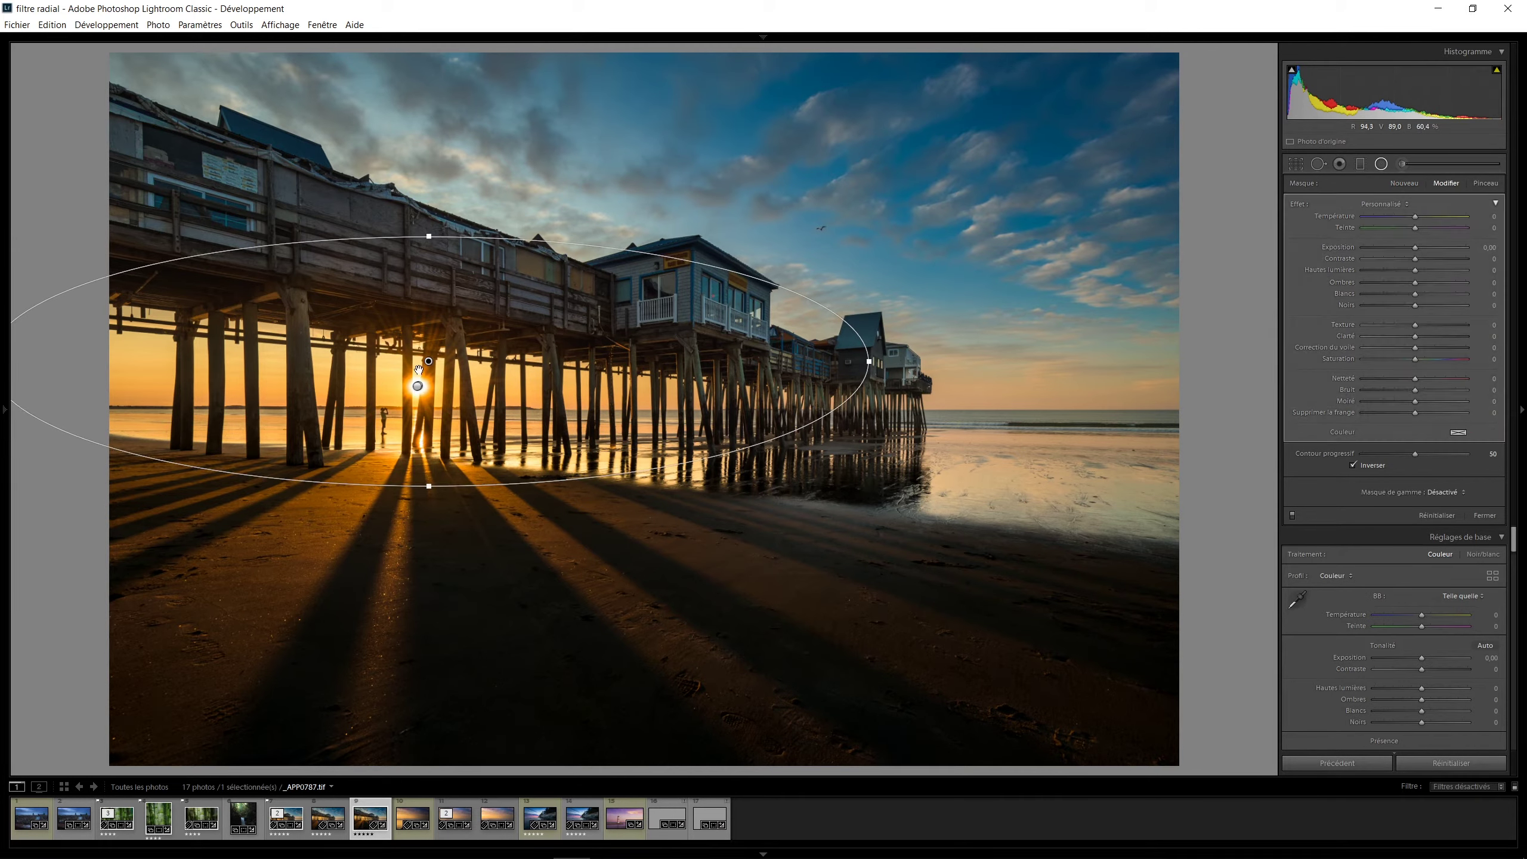
left_click_drag(418, 369, 418, 385)
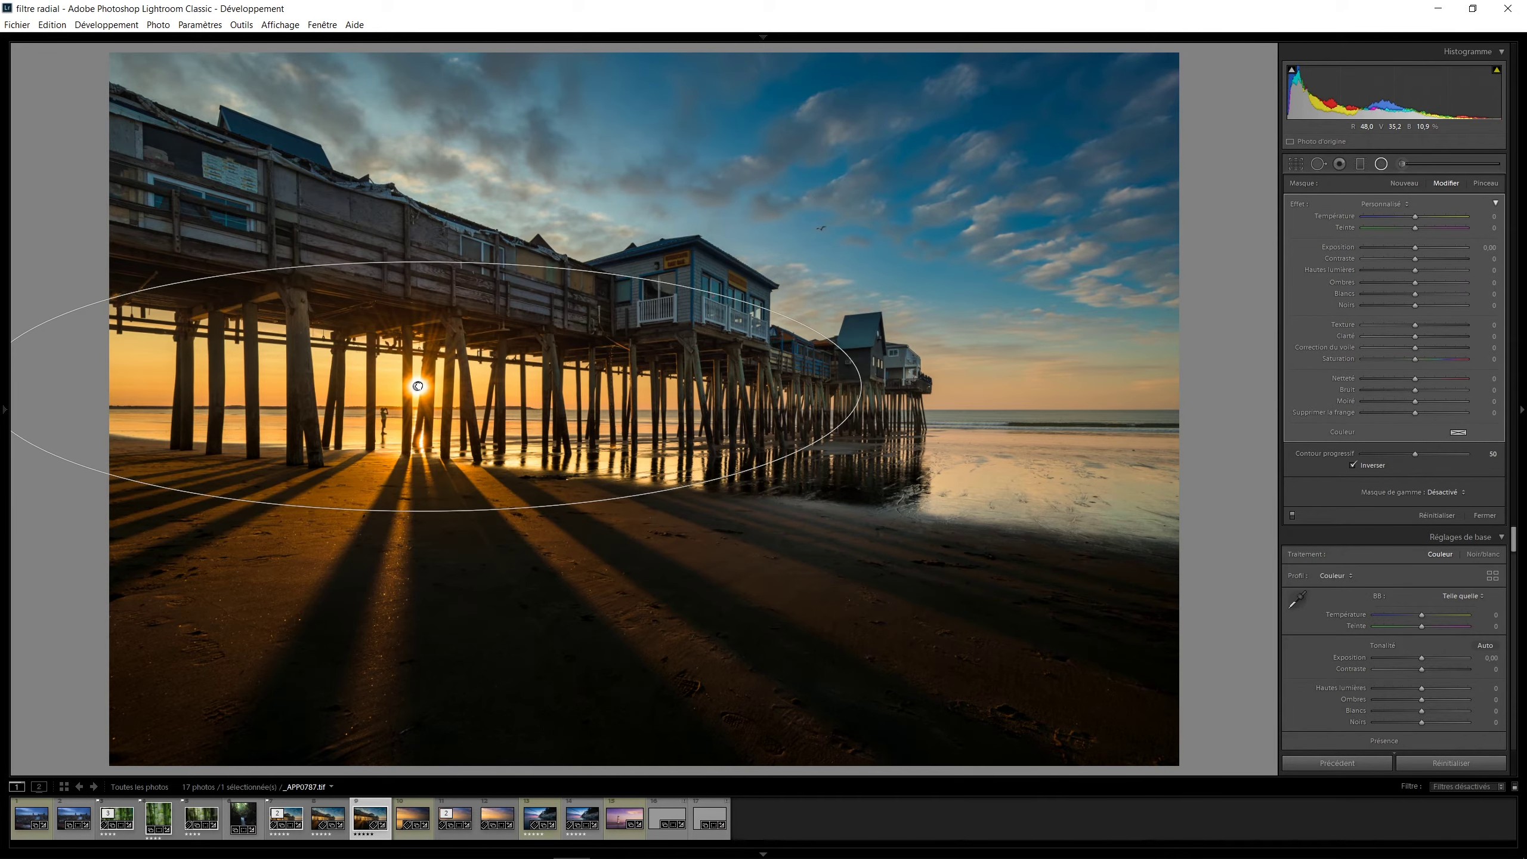
Set the wide filter's Contour progressif to 100, Exposition to 0,81, Clarté to -35, Correction du voile to -33 and Saturation to 41.
left_click_drag(1416, 453, 1467, 462)
left_click_drag(1415, 246, 1424, 241)
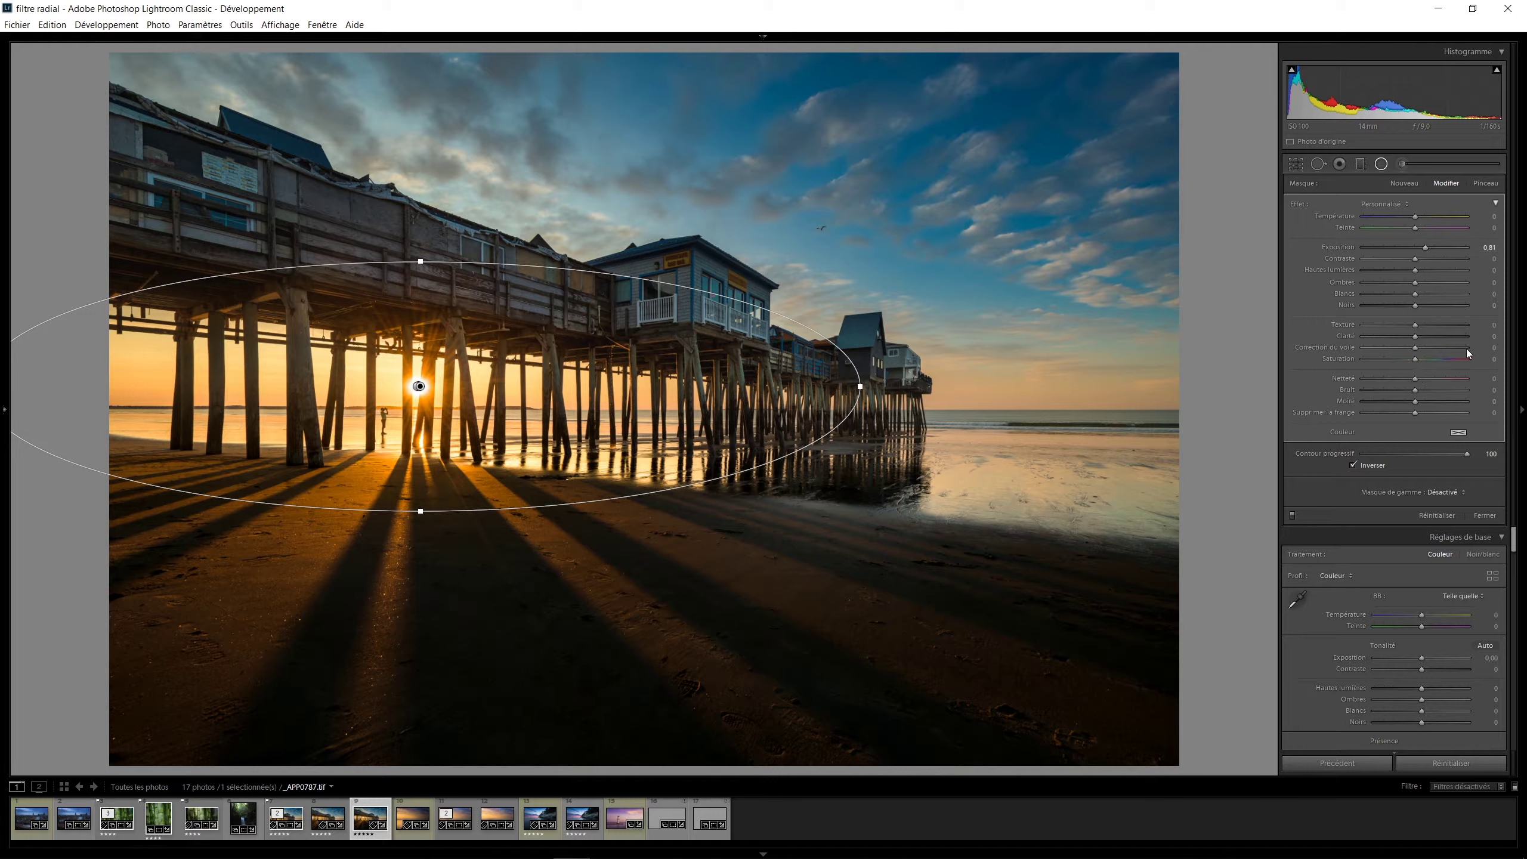
mouse_move(1415, 359)
left_mouse_down()
mouse_move(1444, 360)
mouse_move(1385, 335)
mouse_move(1416, 349)
mouse_move(1396, 350)
left_mouse_up()
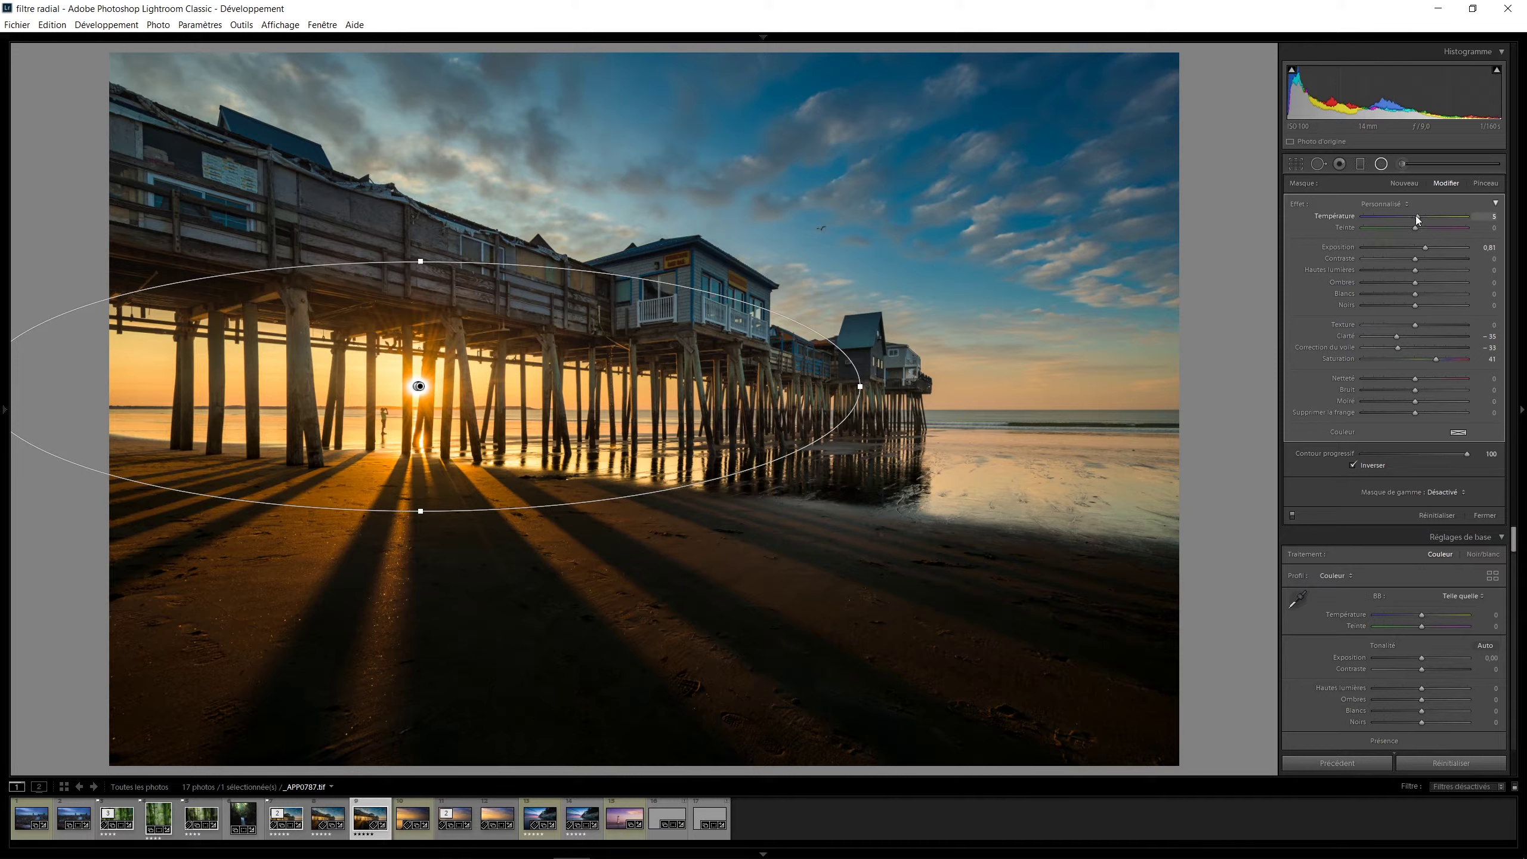
Set the wide filter's Température to 16 and Ombres to 31, and finish editing the filter.
left_click_drag(1424, 214, 1422, 217)
left_click_drag(1415, 282, 1424, 275)
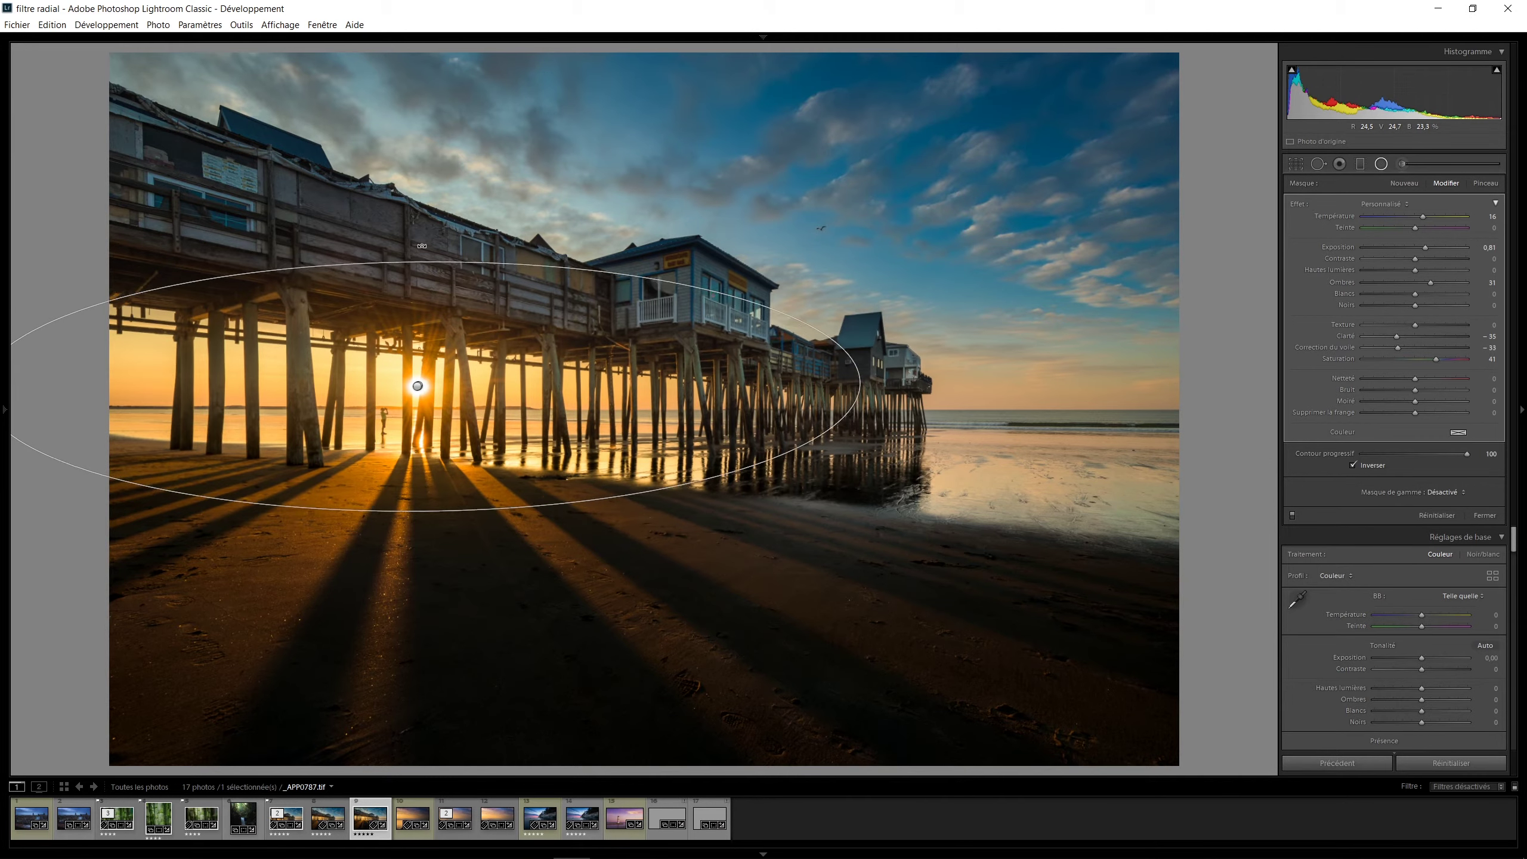
left_click(1425, 520)
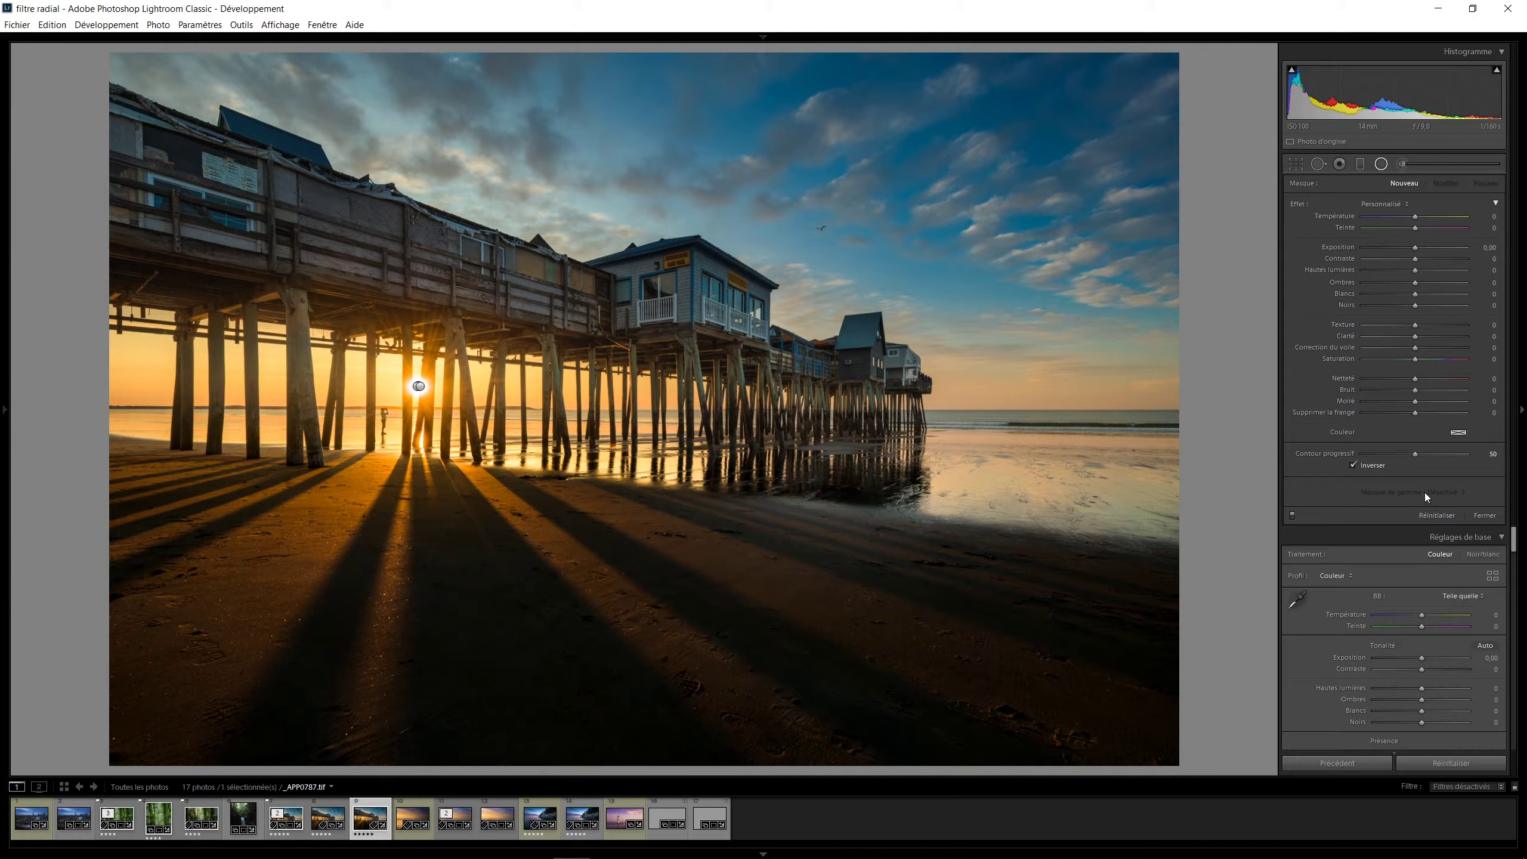
Compare the pier photo with and without its radial filters.
left_click(1292, 515)
left_click(1292, 515)
left_click(1293, 515)
left_click(1292, 515)
Open DSC_9502.jpg and draw a small upright radial filter over the balcony door above the blue water tank.
left_click(63, 812)
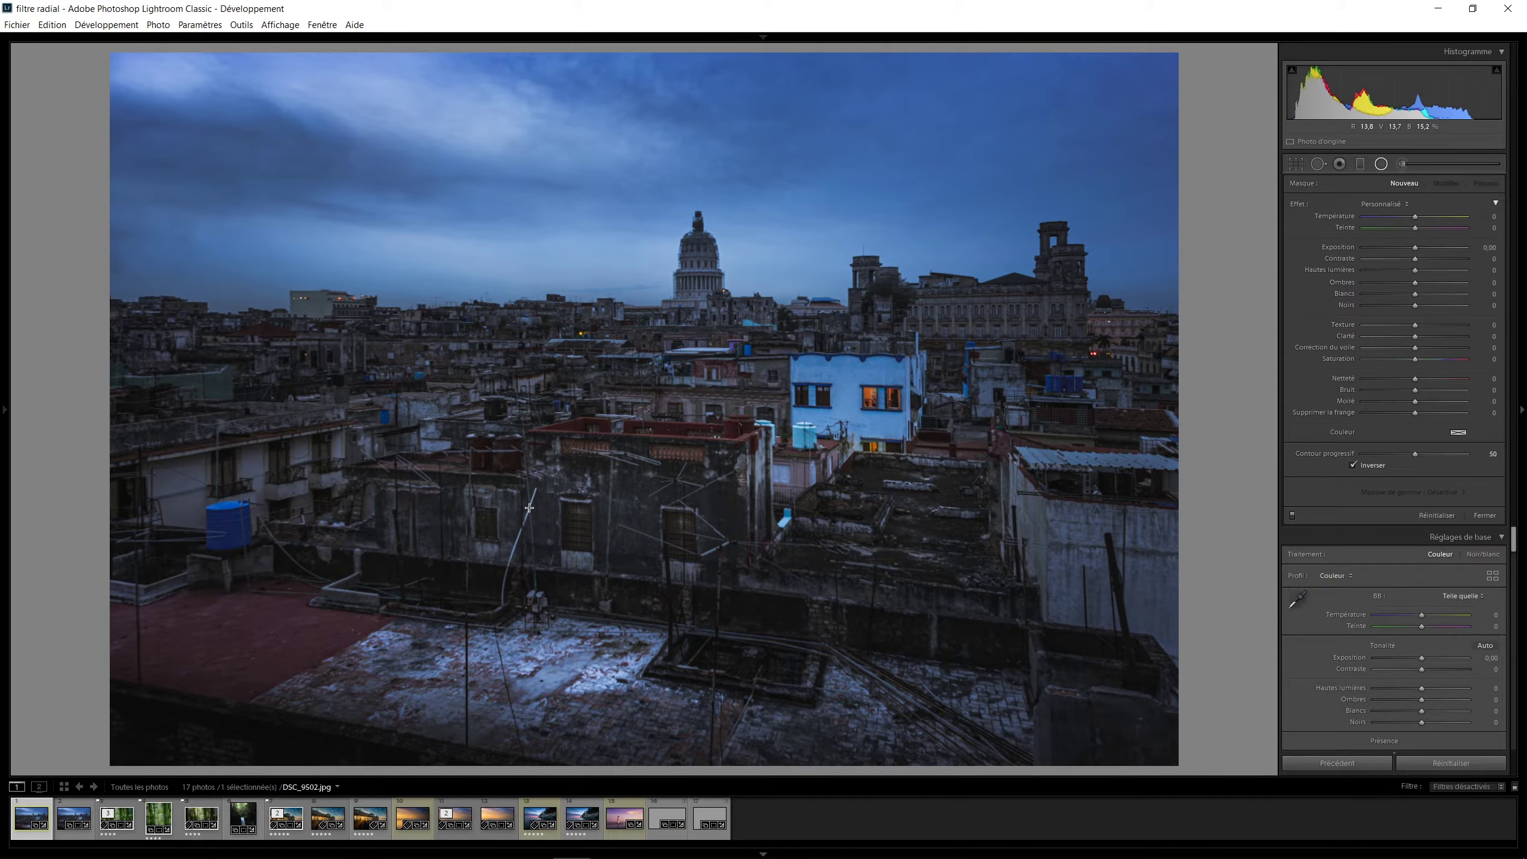
left_click(297, 458)
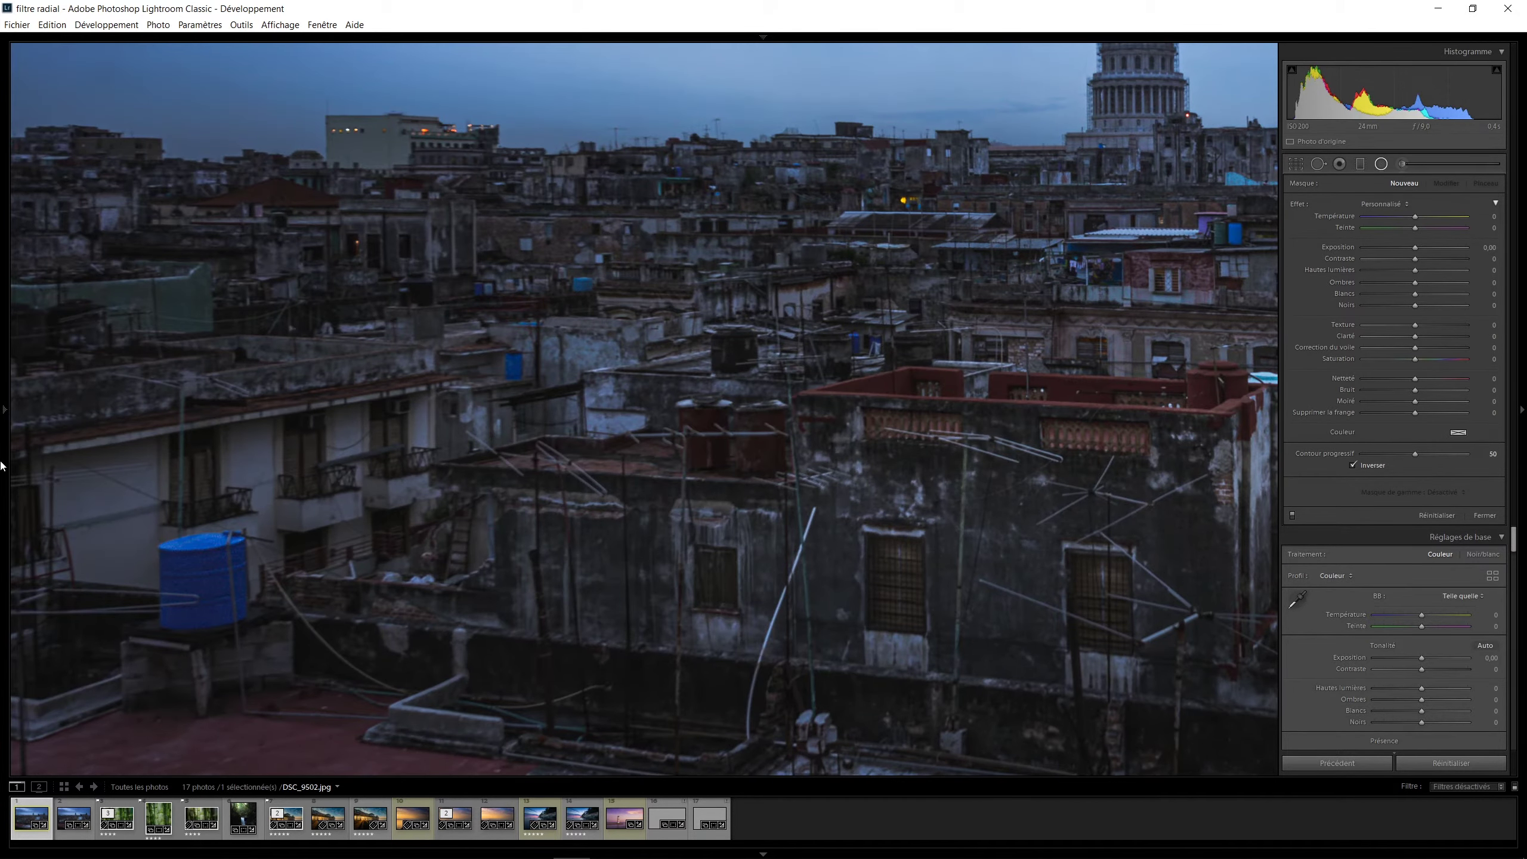
left_click_drag(286, 447, 611, 427)
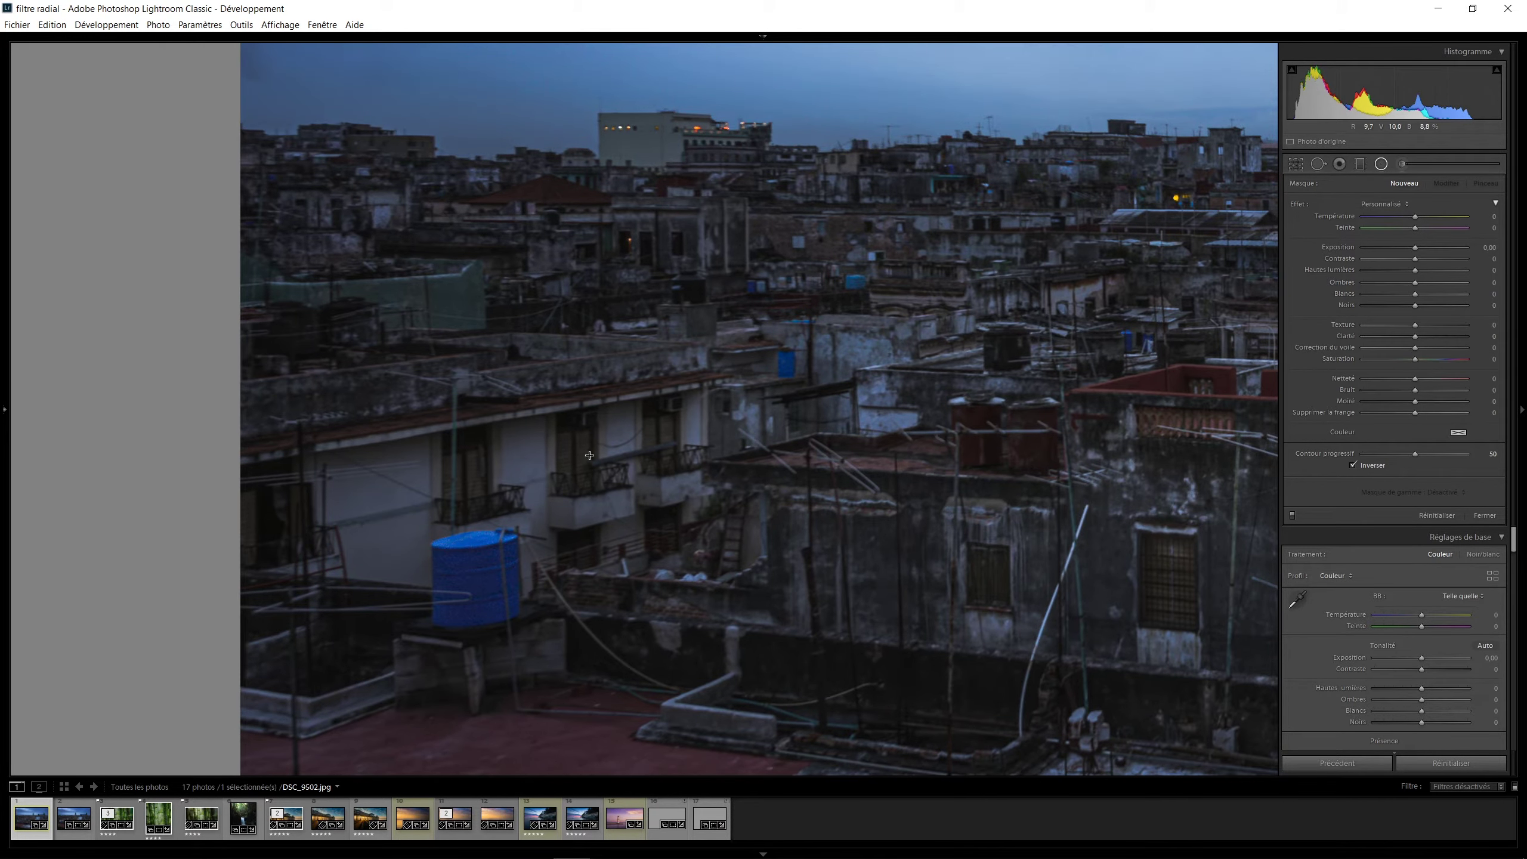
left_click_drag(576, 457, 614, 525)
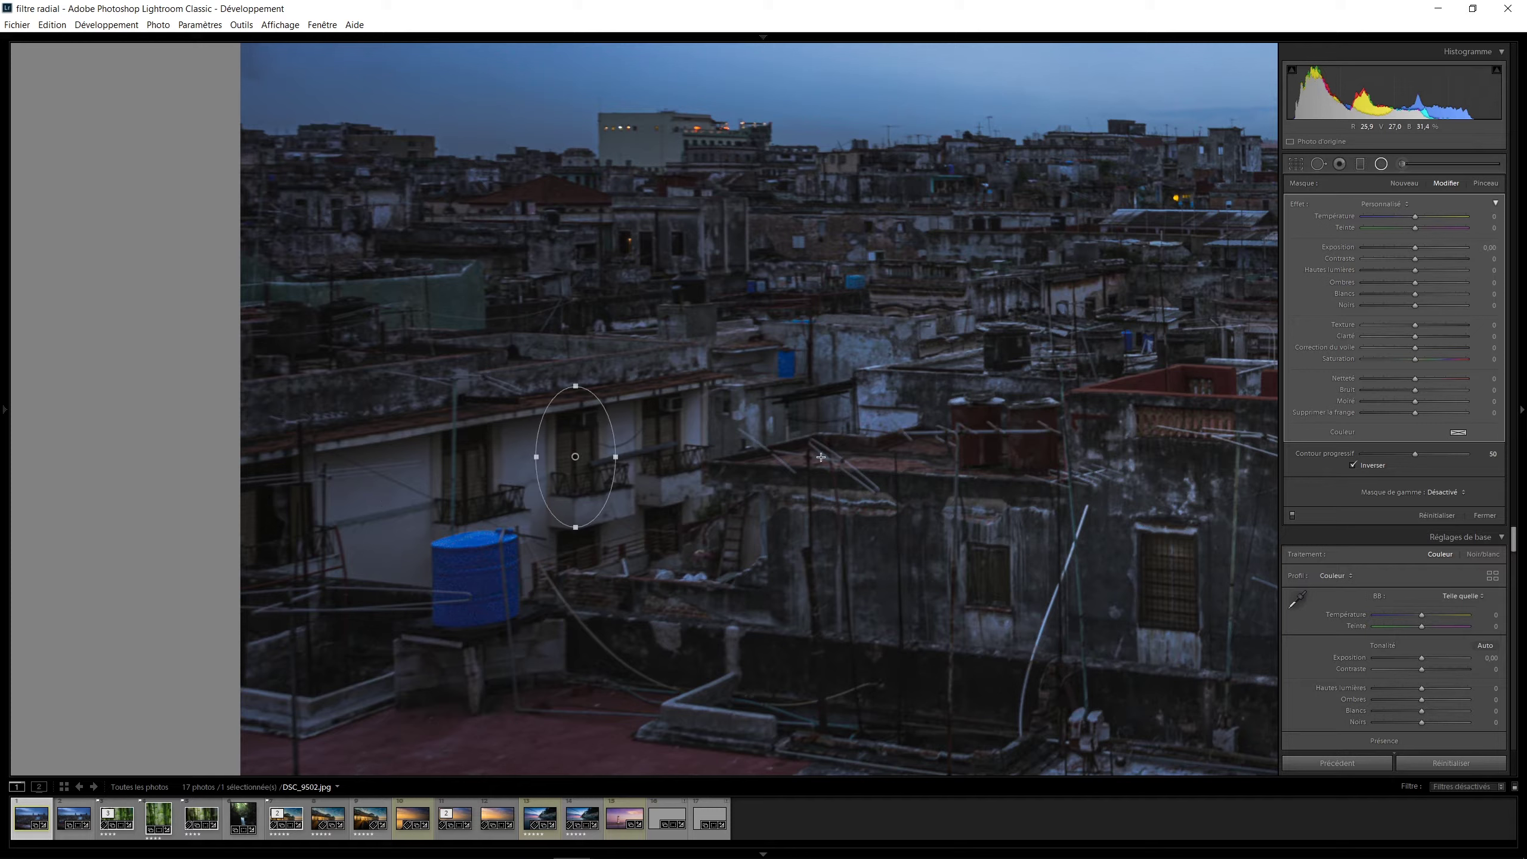
Set the balcony filter's Exposition to 0,62, Contraste to 23 and Hautes lumières to 48, and tint it warm yellow.
left_click_drag(1416, 248, 1423, 245)
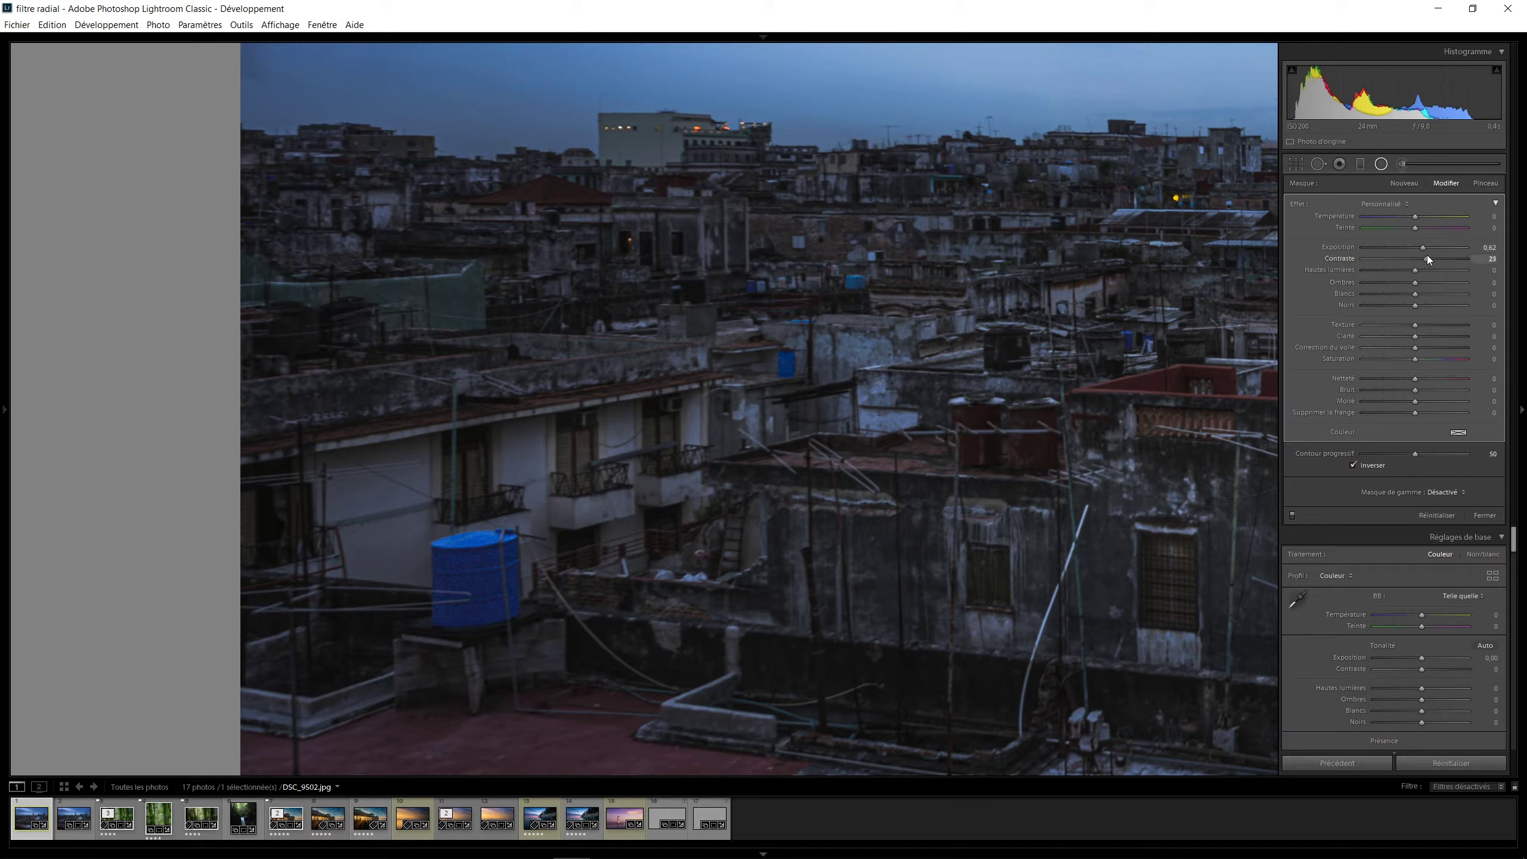
left_click_drag(1442, 263, 1431, 266)
left_click(1458, 431)
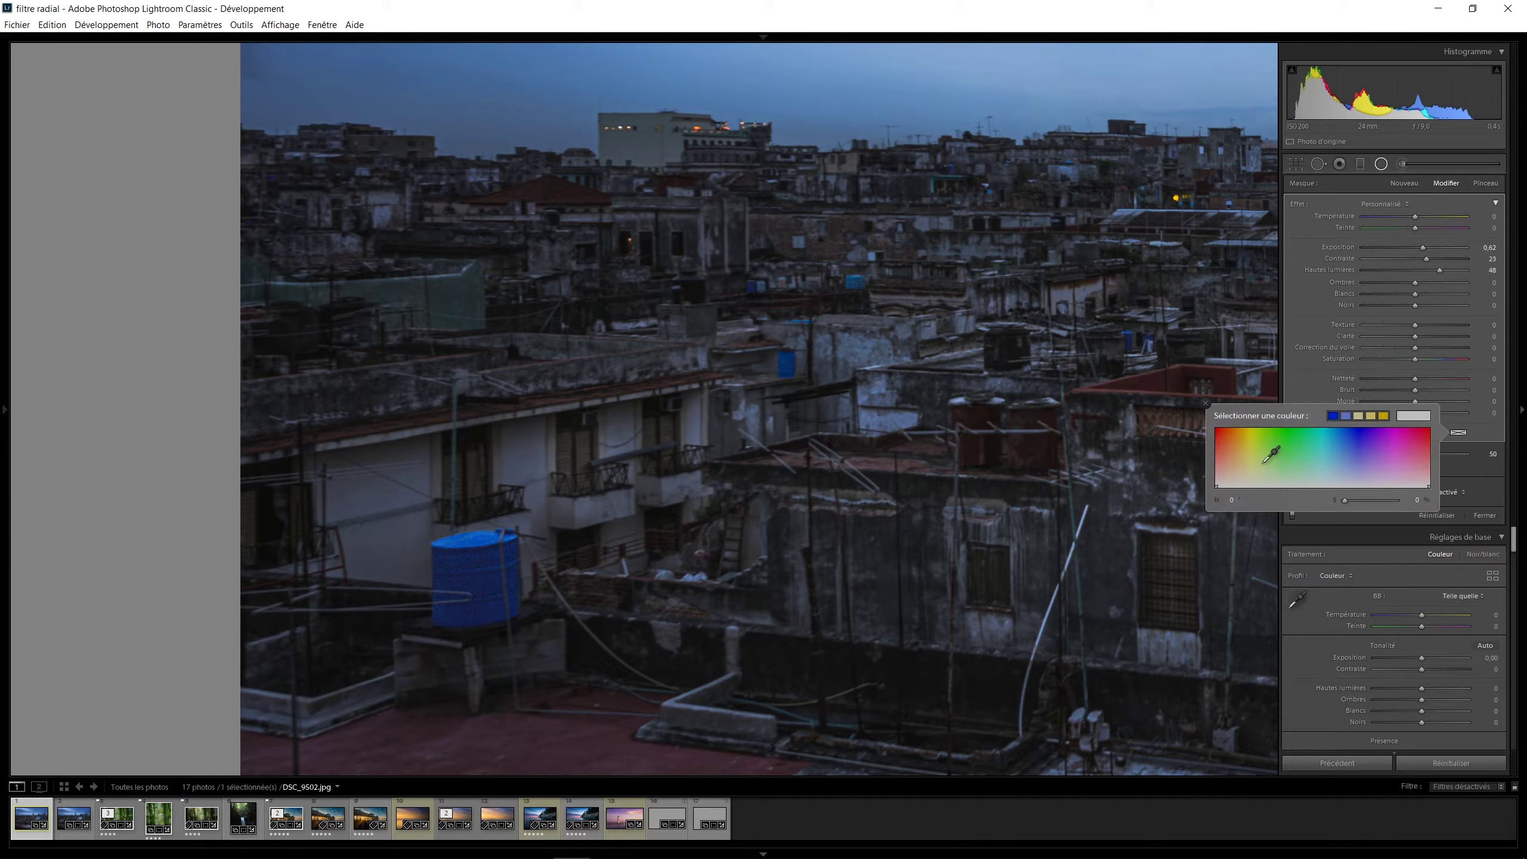
left_click(1245, 449)
left_click_drag(1245, 449, 1245, 444)
left_click(1305, 382)
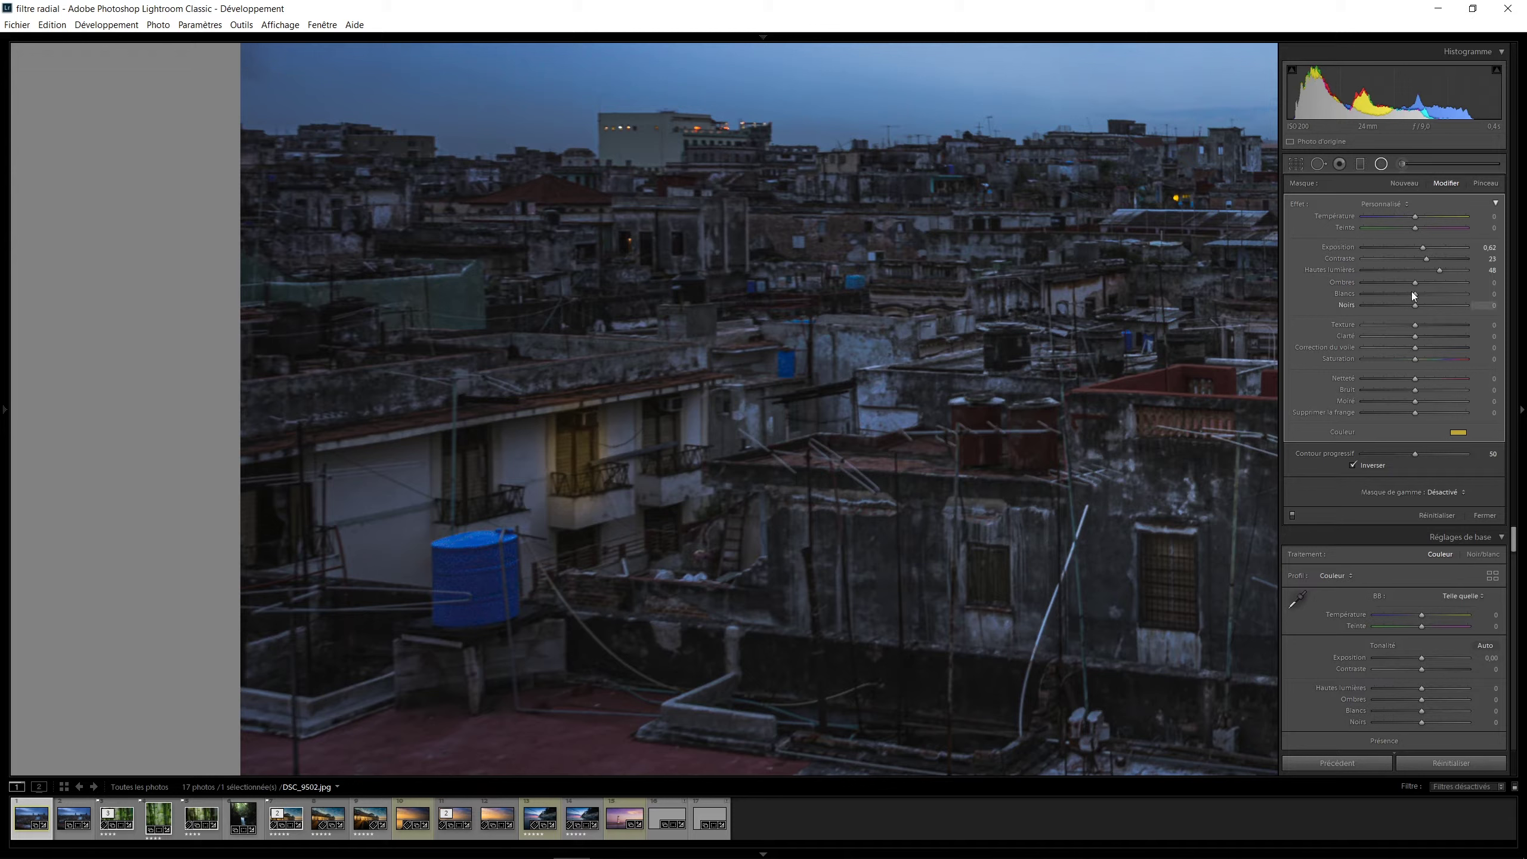
Raise the Blancs of the balcony's radial filter and finish editing it.
left_click_drag(1433, 294, 1442, 289)
mouse_move(576, 457)
left_click(669, 443)
key("z")
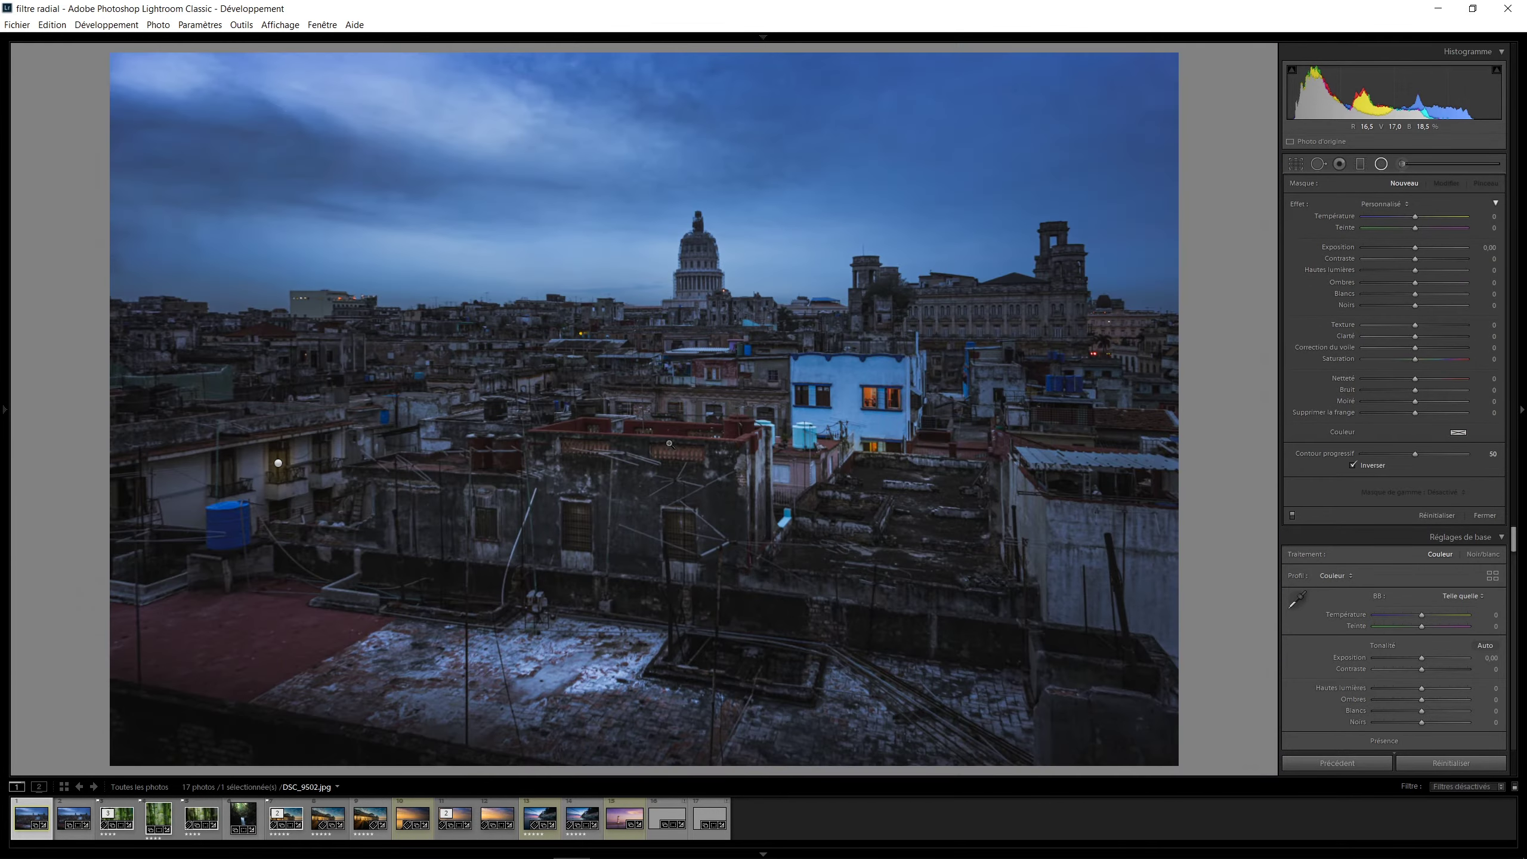
Draw a second, smaller radial filter over the yellow-lit balcony door with Exposition 1,18.
key("shift+m")
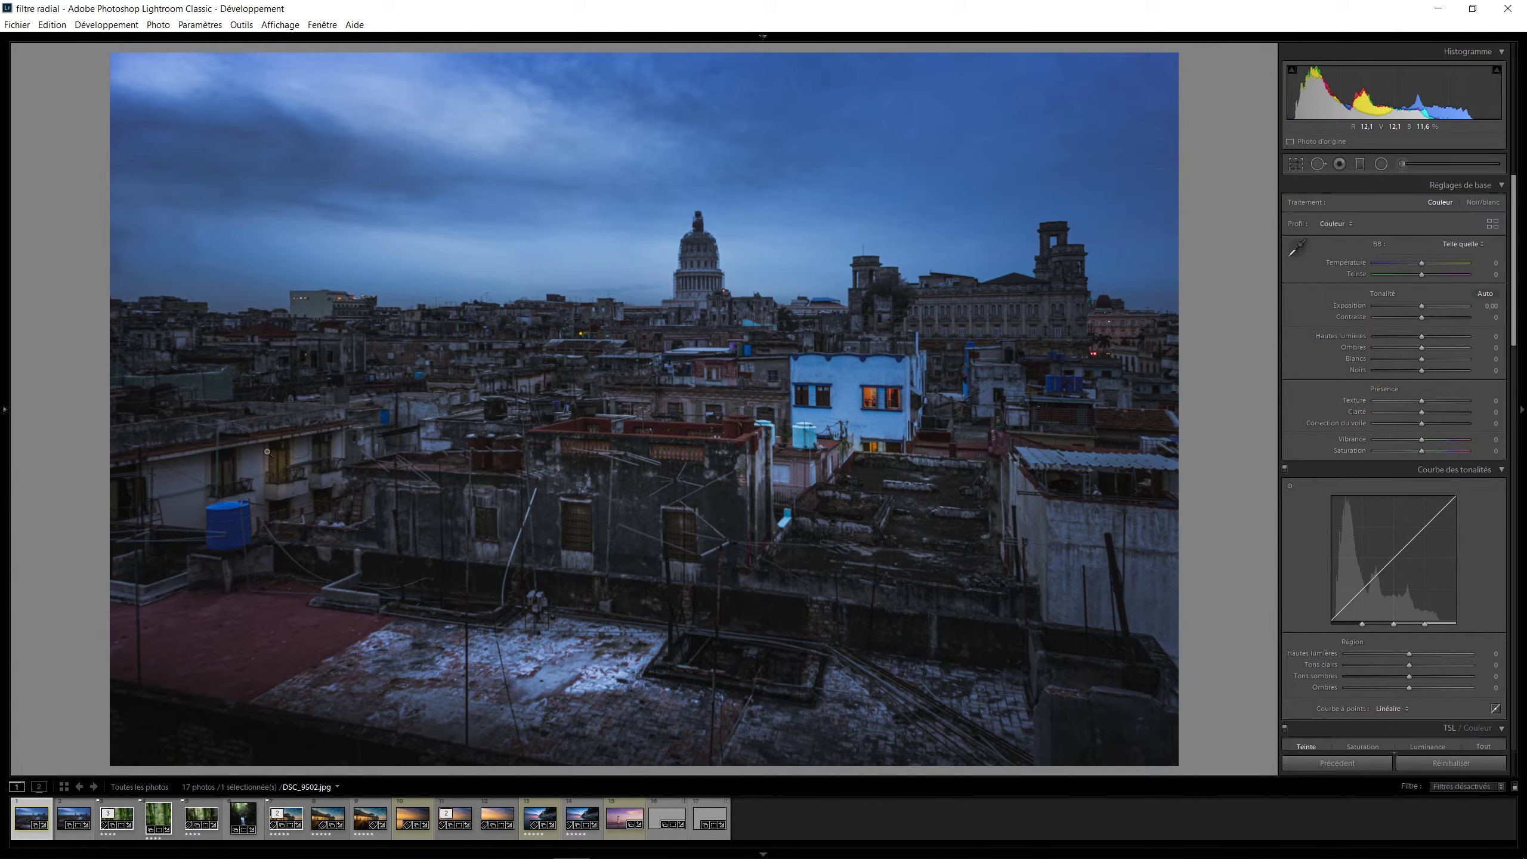
left_click(276, 459)
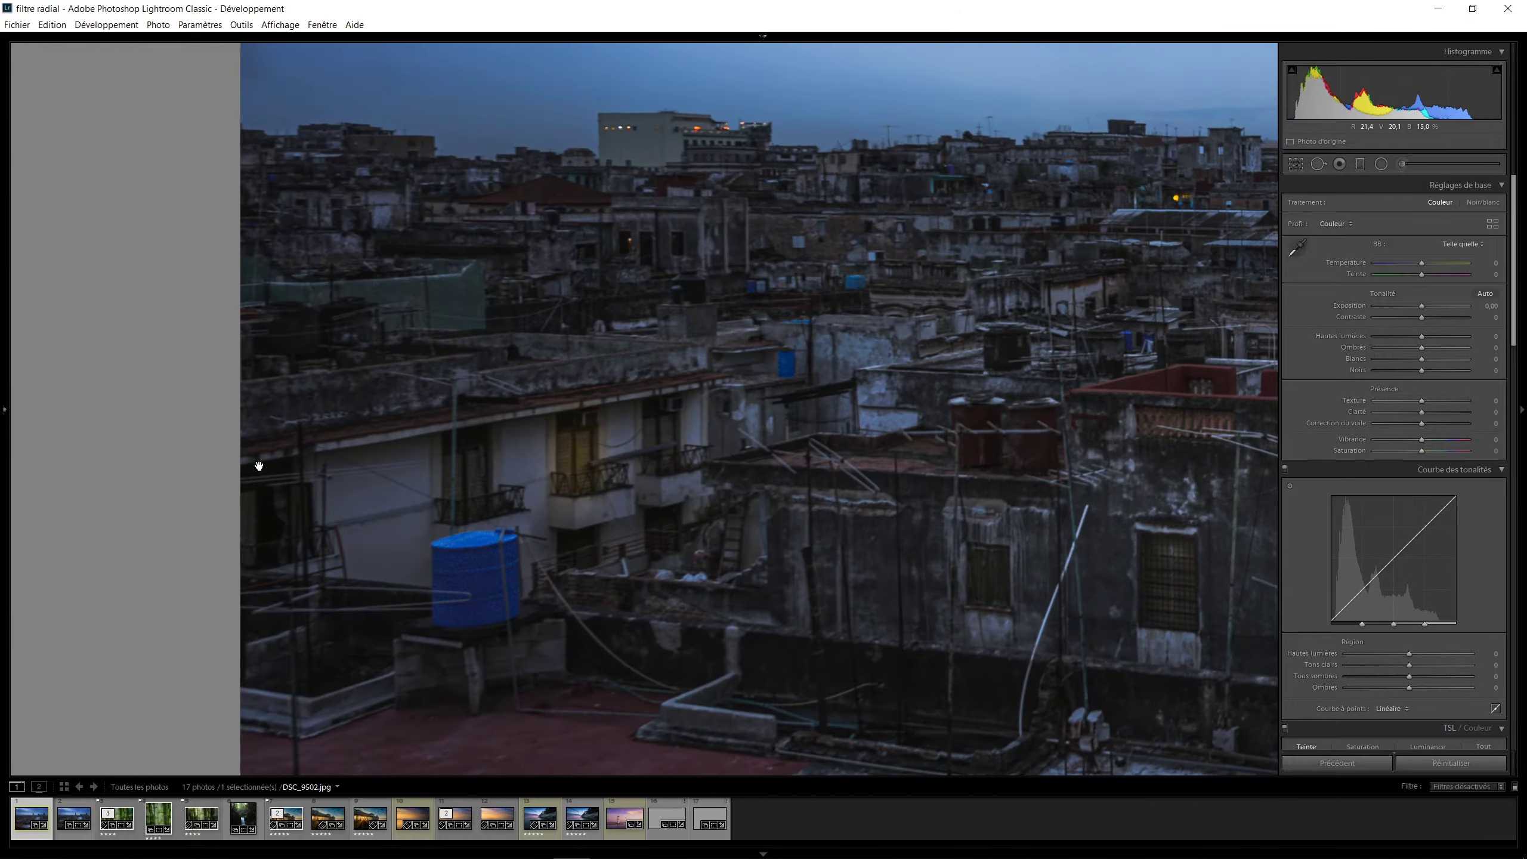
left_click(529, 463)
left_click(270, 460)
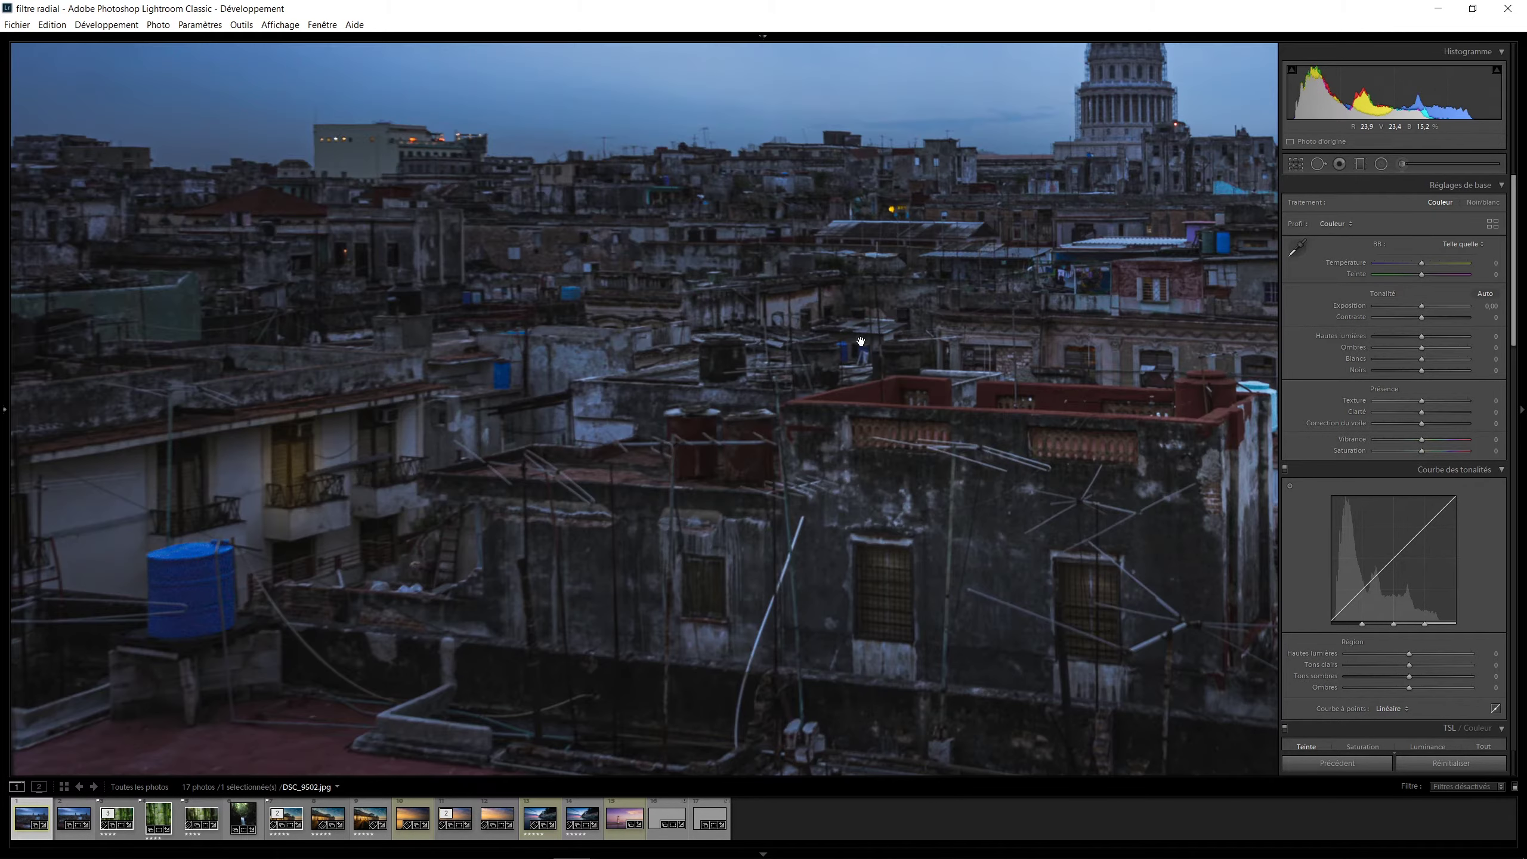
left_click_drag(350, 412, 644, 396)
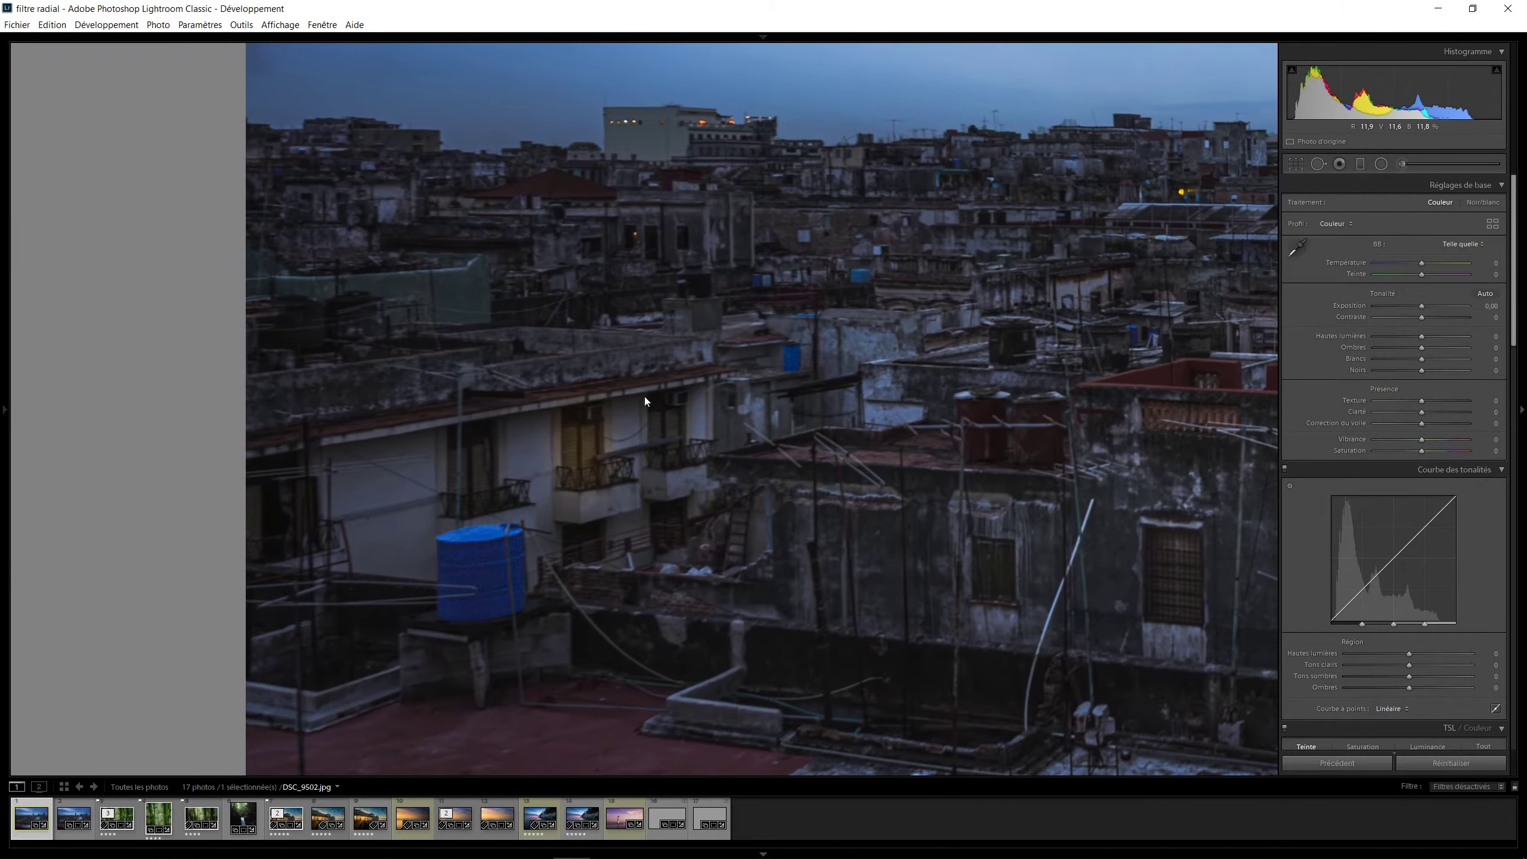
left_click(1381, 165)
left_click_drag(1416, 247, 1432, 247)
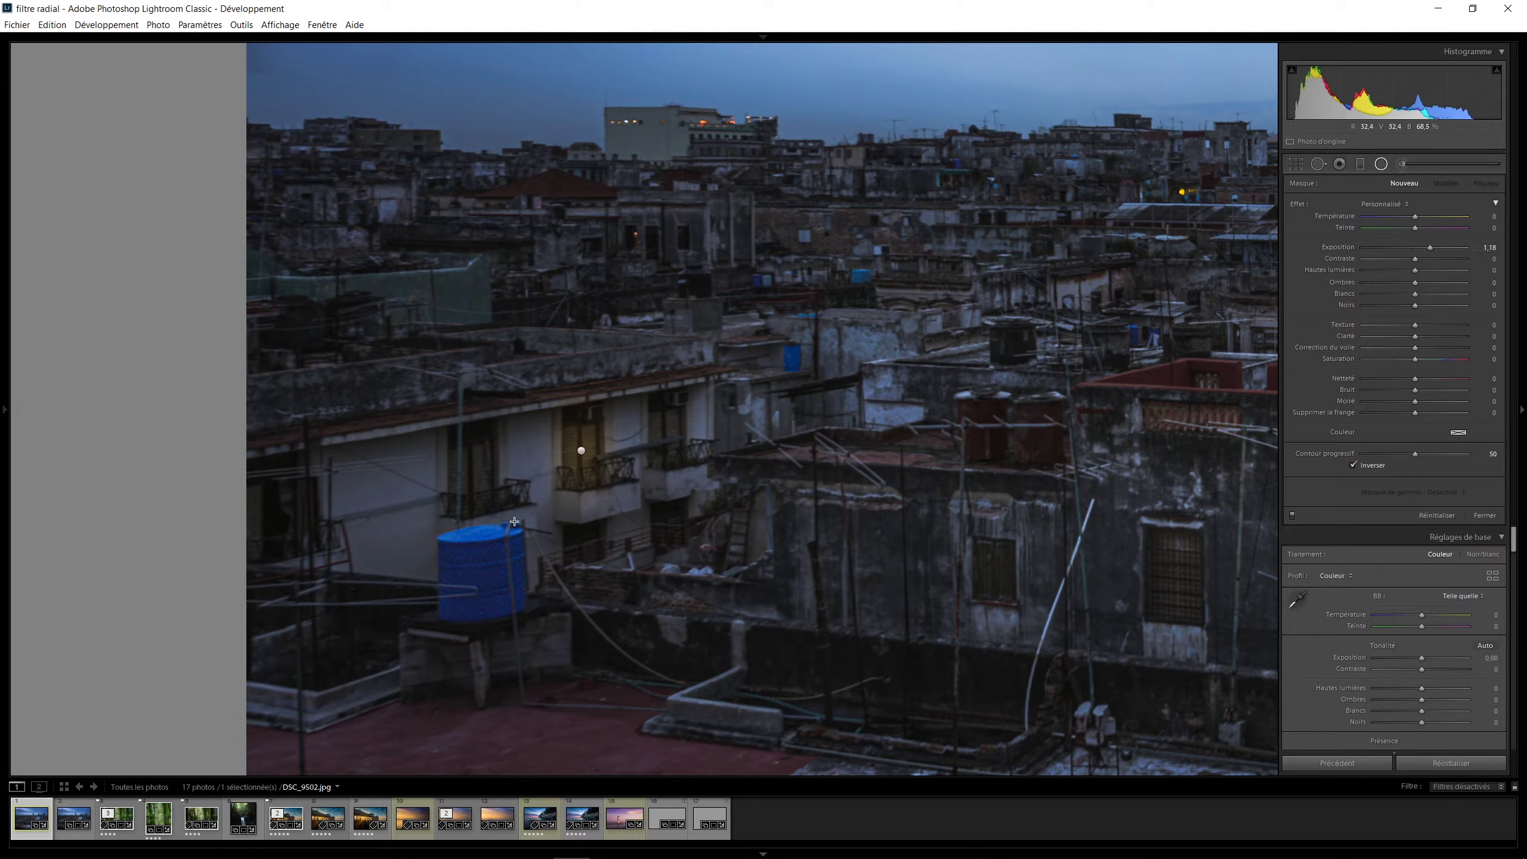
mouse_move(582, 461)
left_mouse_down()
mouse_move(601, 499)
mouse_move(579, 479)
left_mouse_up()
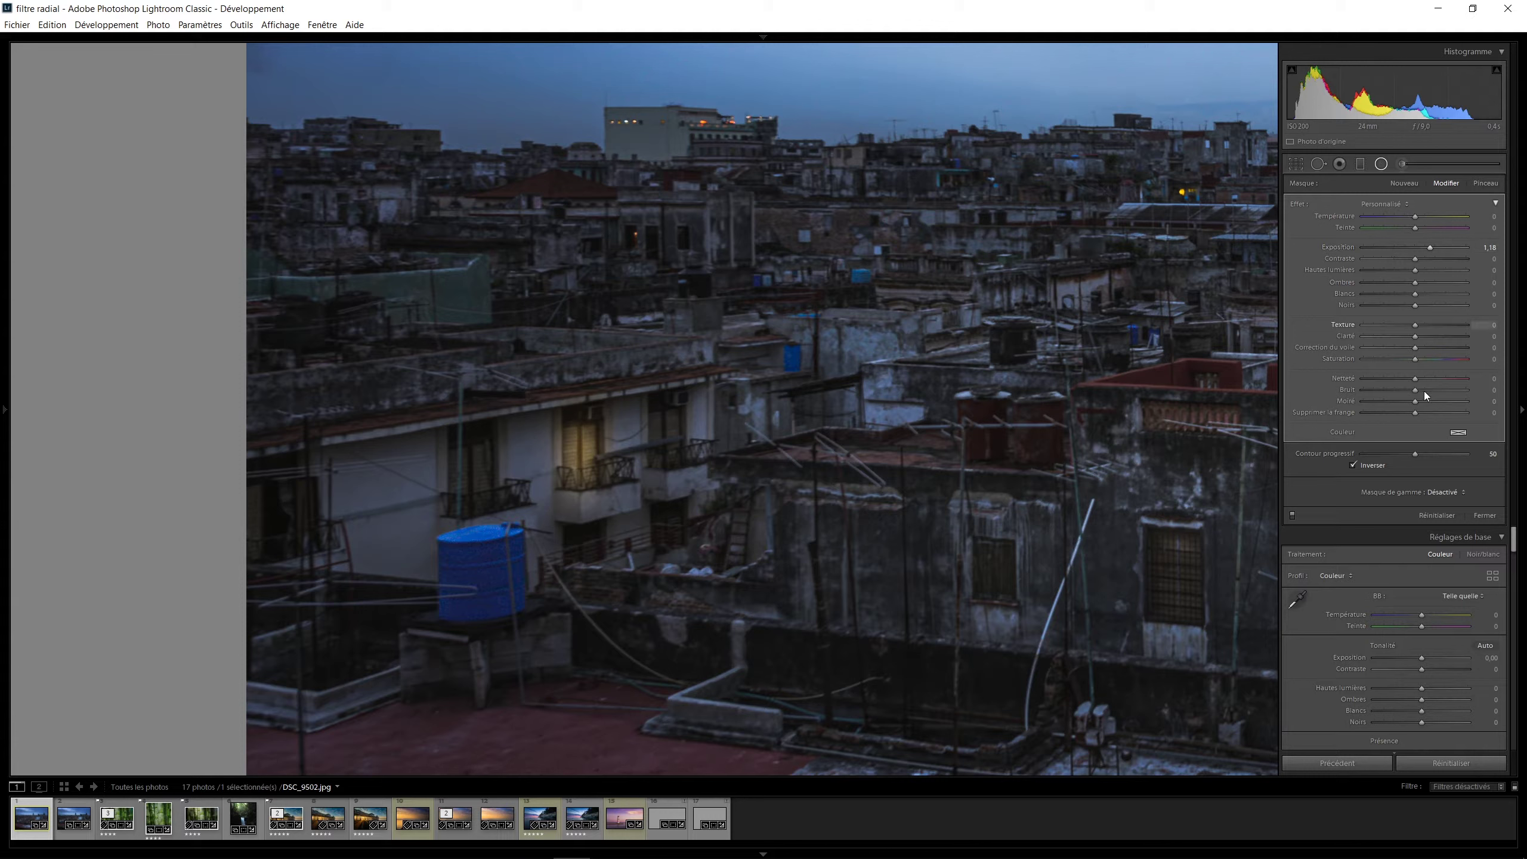
Set the small door filter's Température to 16, Clarté to 14 and Saturation to 14, and finish editing it.
left_click_drag(1422, 360, 1426, 359)
mouse_move(1416, 337)
left_mouse_down()
mouse_move(1430, 336)
mouse_move(1416, 336)
left_mouse_up()
left_click(1422, 336)
left_click_drag(580, 414, 580, 452)
key("shift+m")
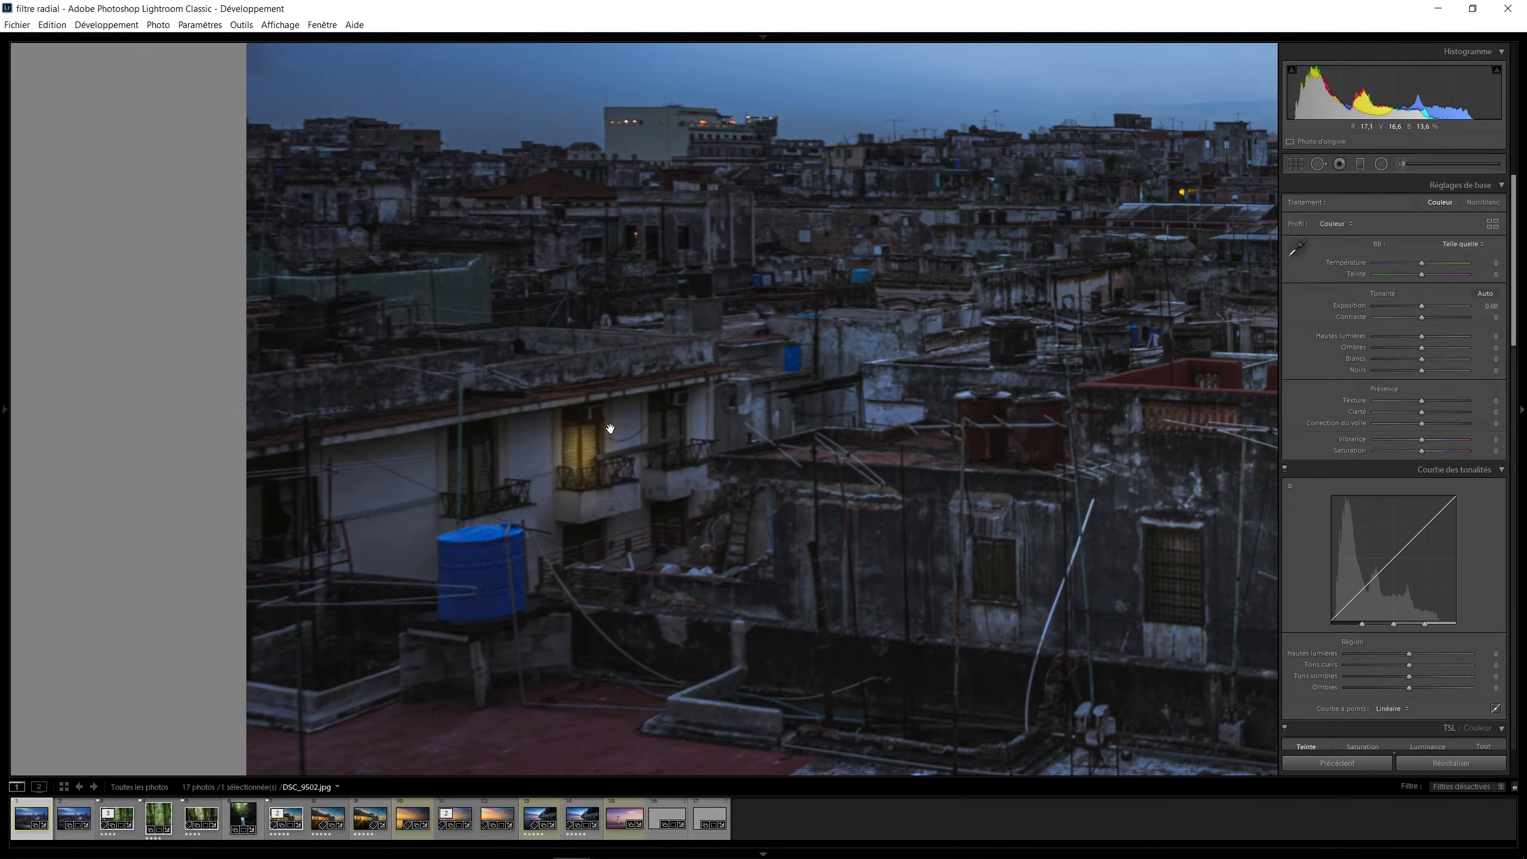
left_click(632, 426)
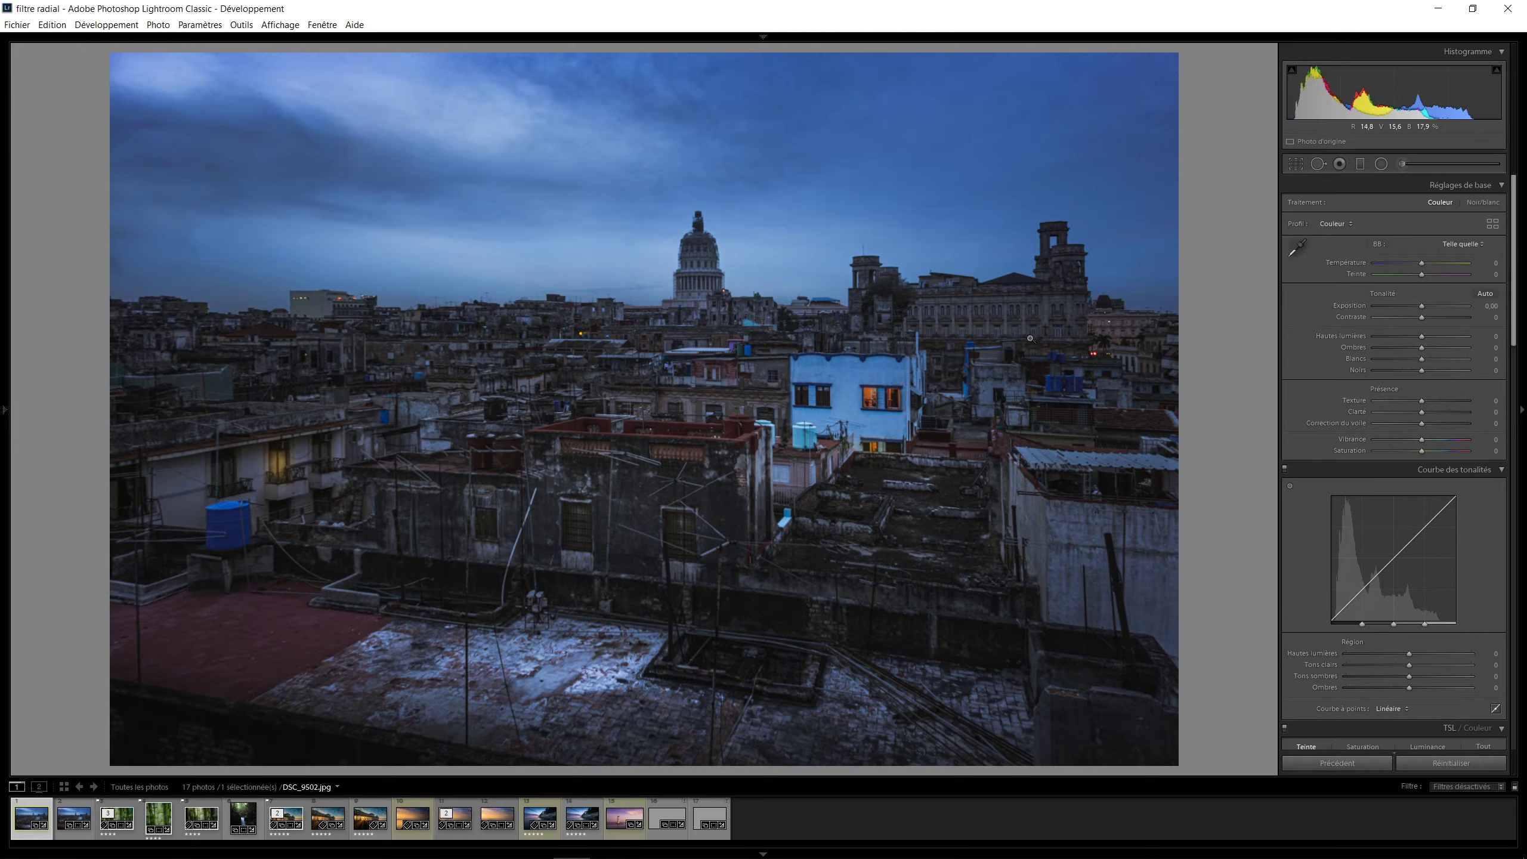
Duplicate the small and large warm radial filters from the lit balcony door onto the neighbouring doors on either side.
left_click(299, 461)
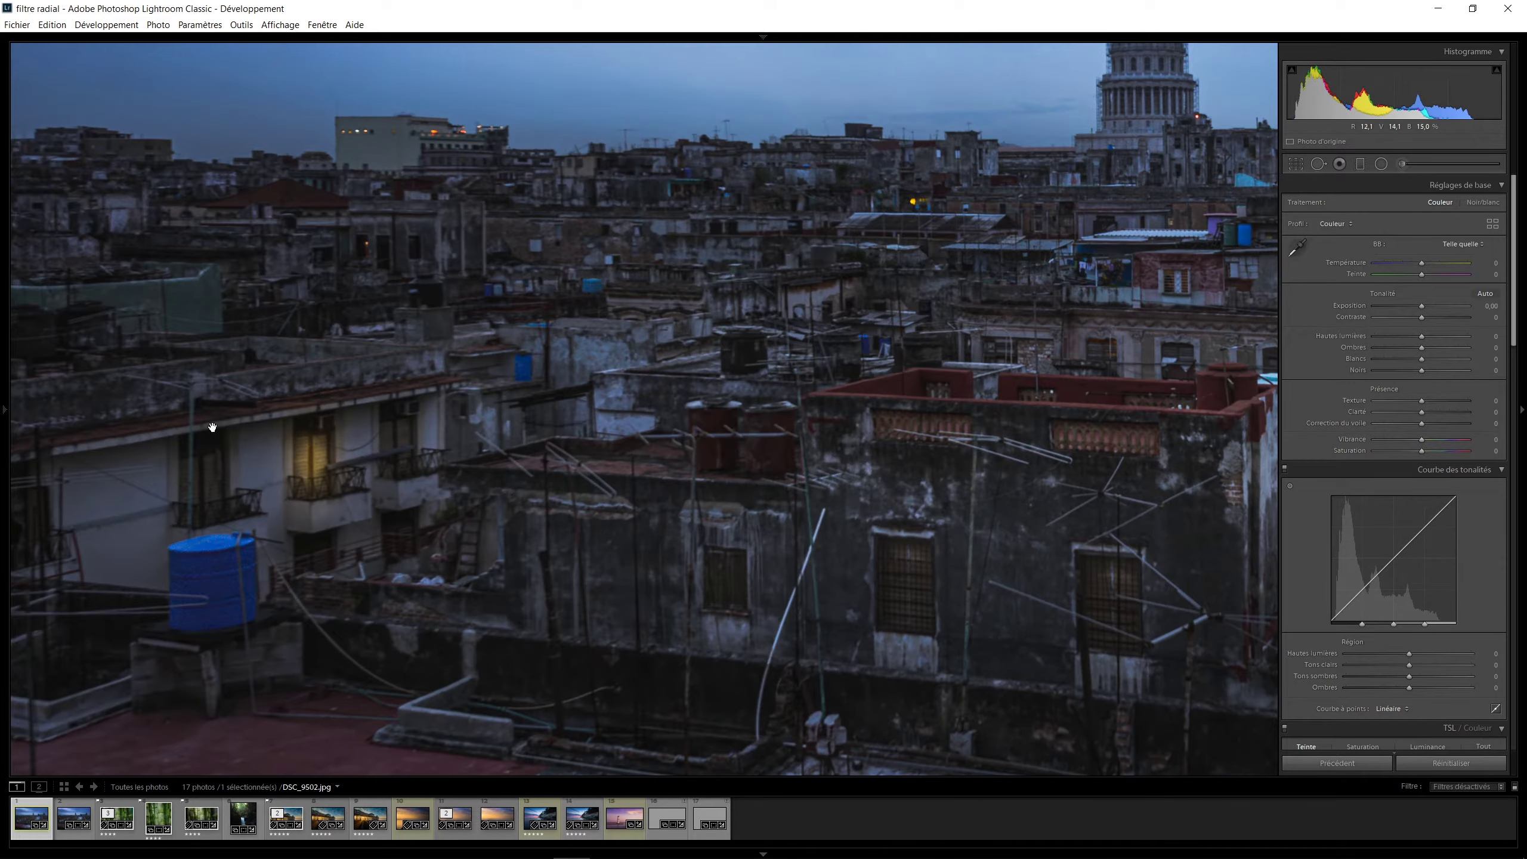
left_click_drag(213, 427, 446, 436)
key("shift+m")
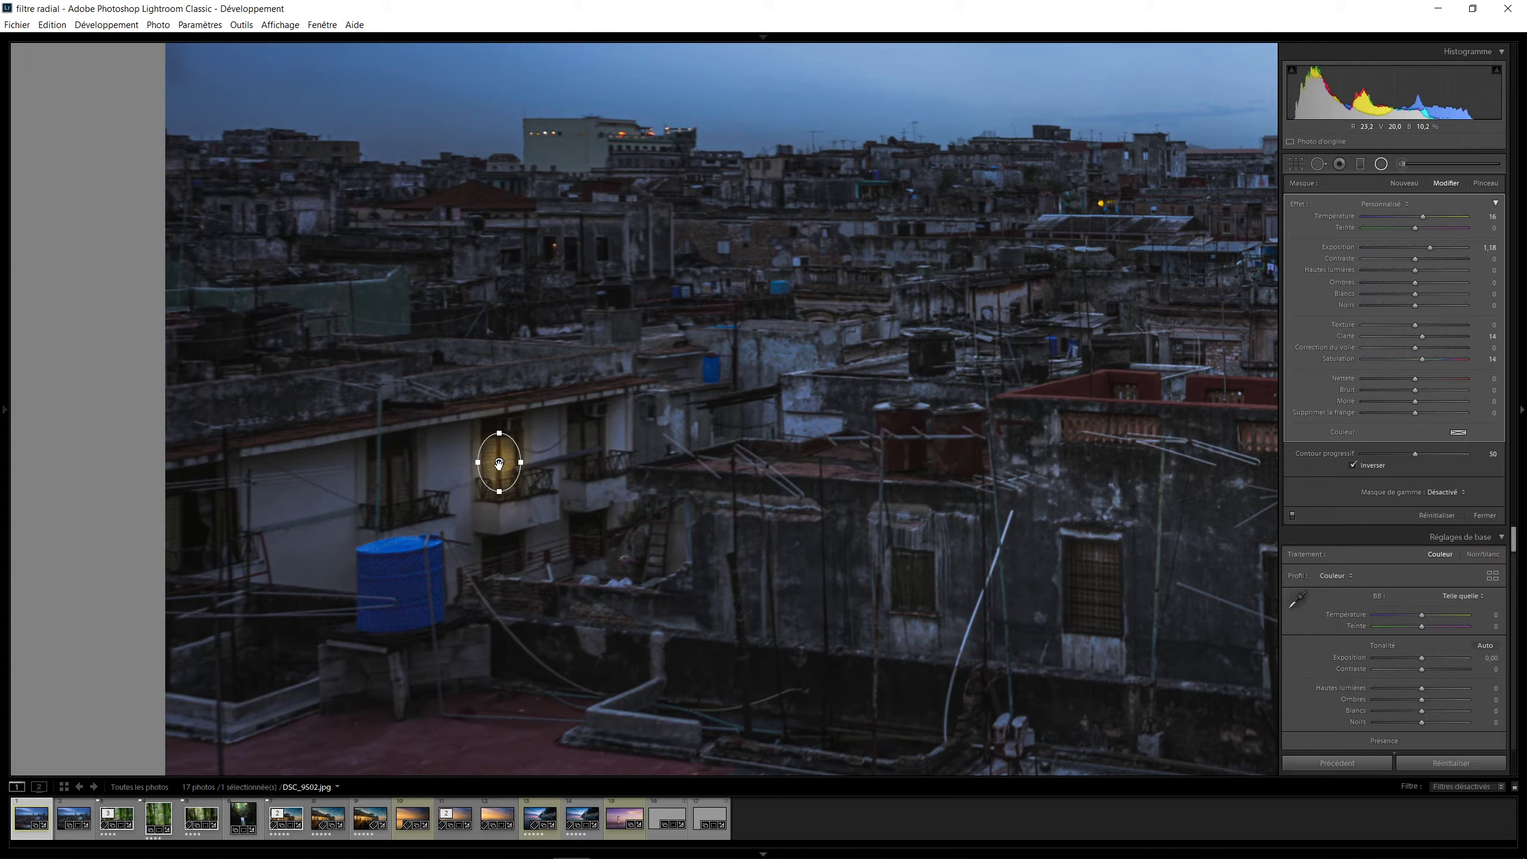
left_click_drag(500, 462, 390, 481)
left_click(501, 462)
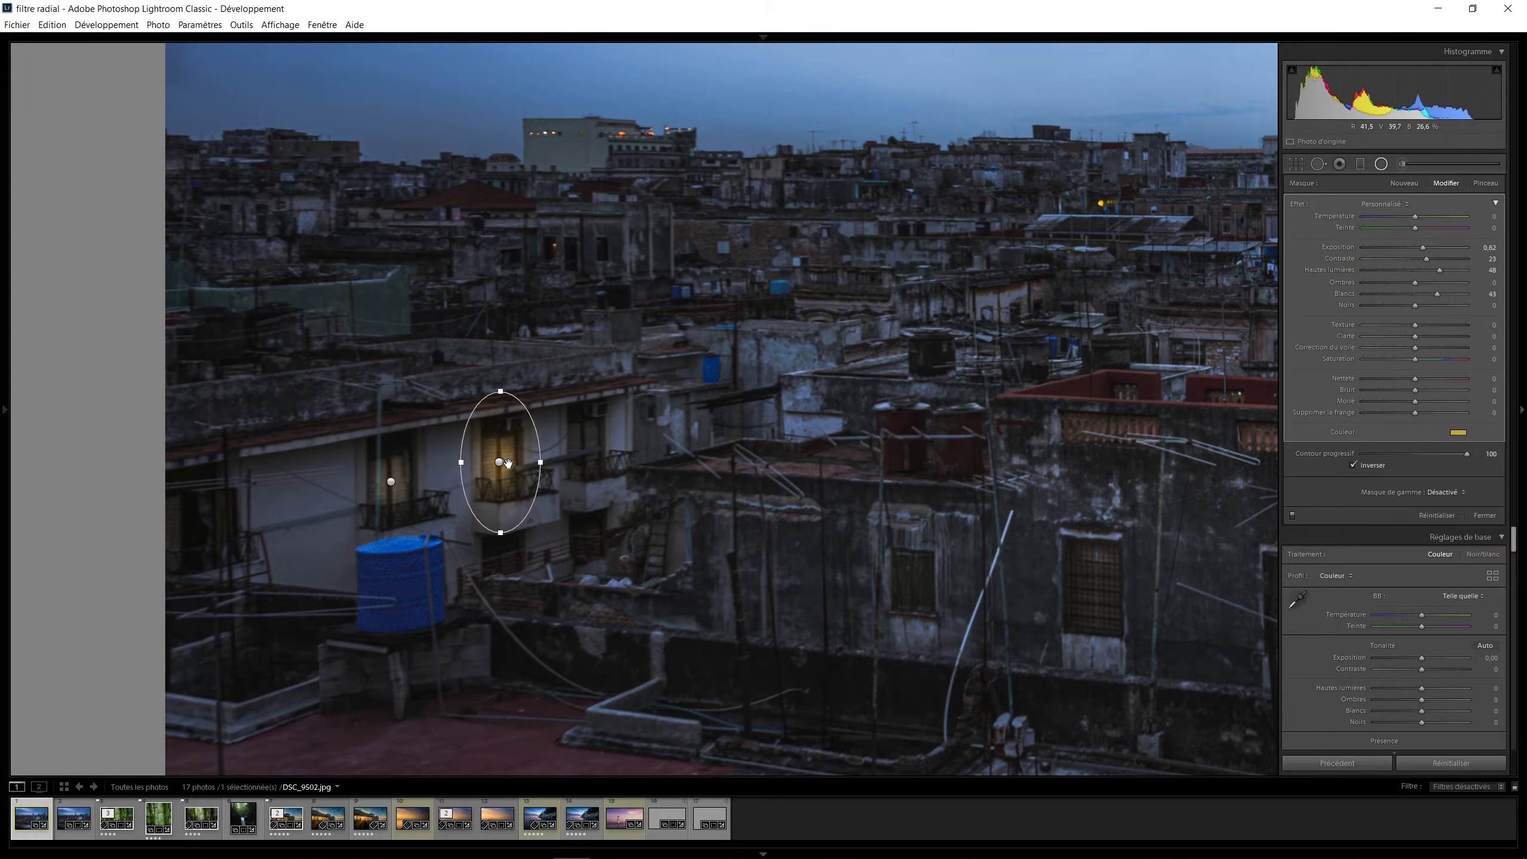
left_click_drag(500, 462, 582, 444)
left_click(389, 484)
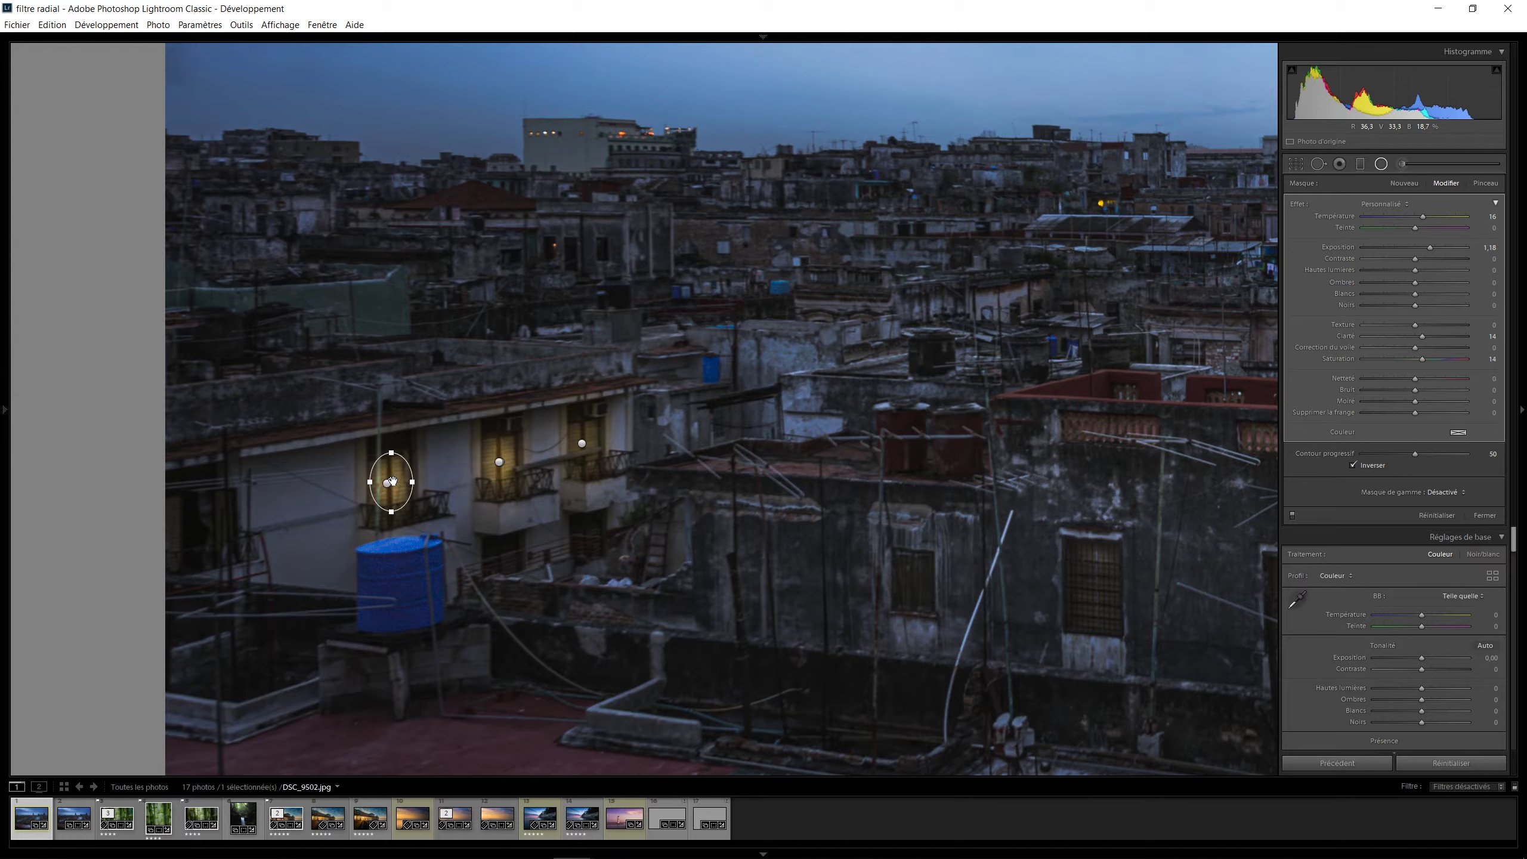
left_click(583, 443, "alt")
Duplicate the small and large warm radial filters onto the two barred windows of the dark building in the middle.
left_click_drag(582, 443, 1095, 587)
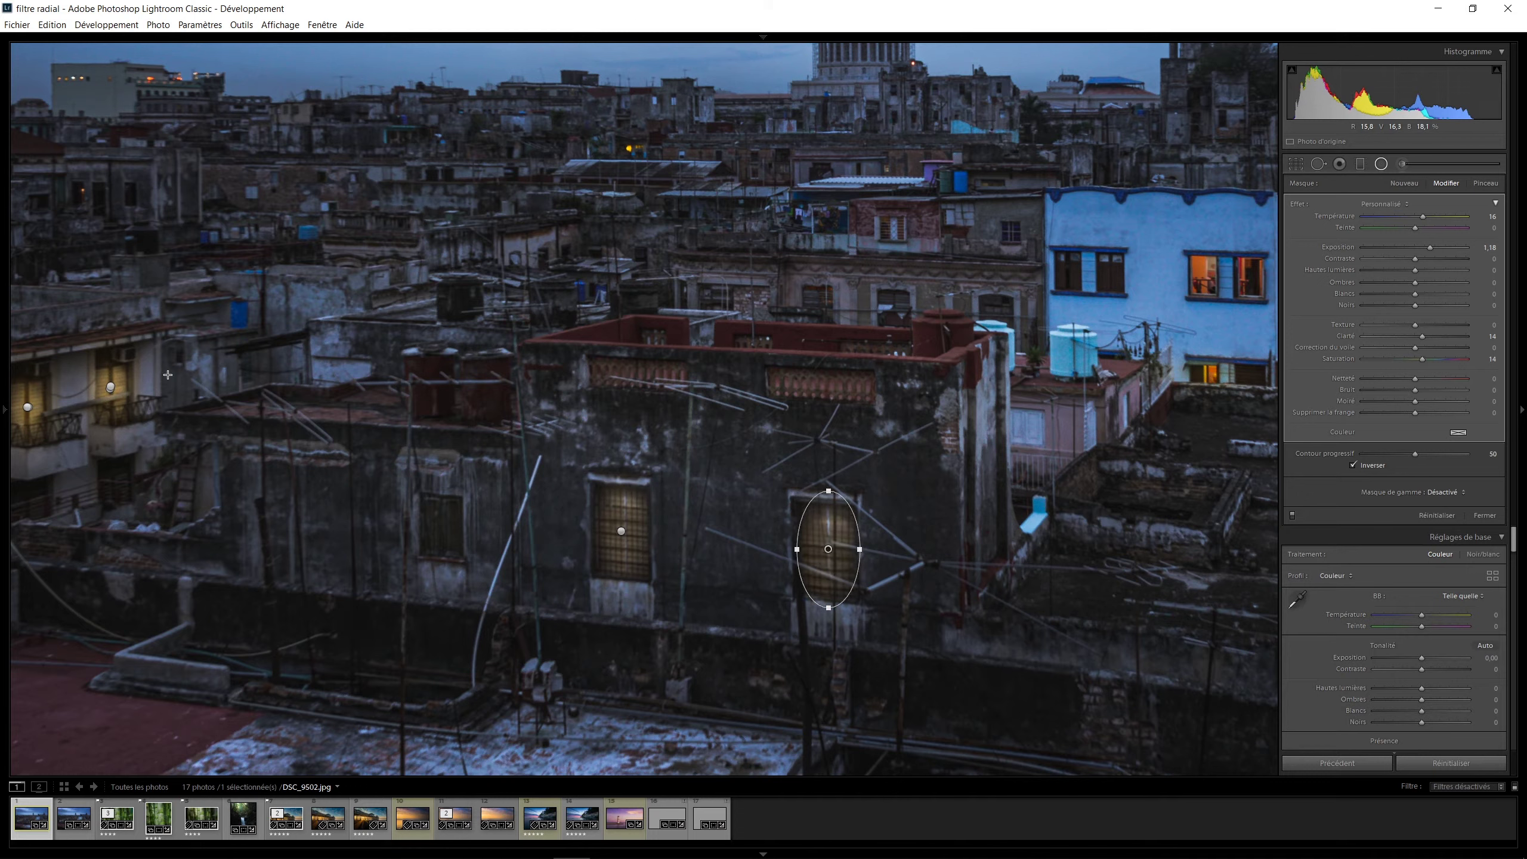
left_click(648, 549)
left_click_drag(648, 549, 809, 545)
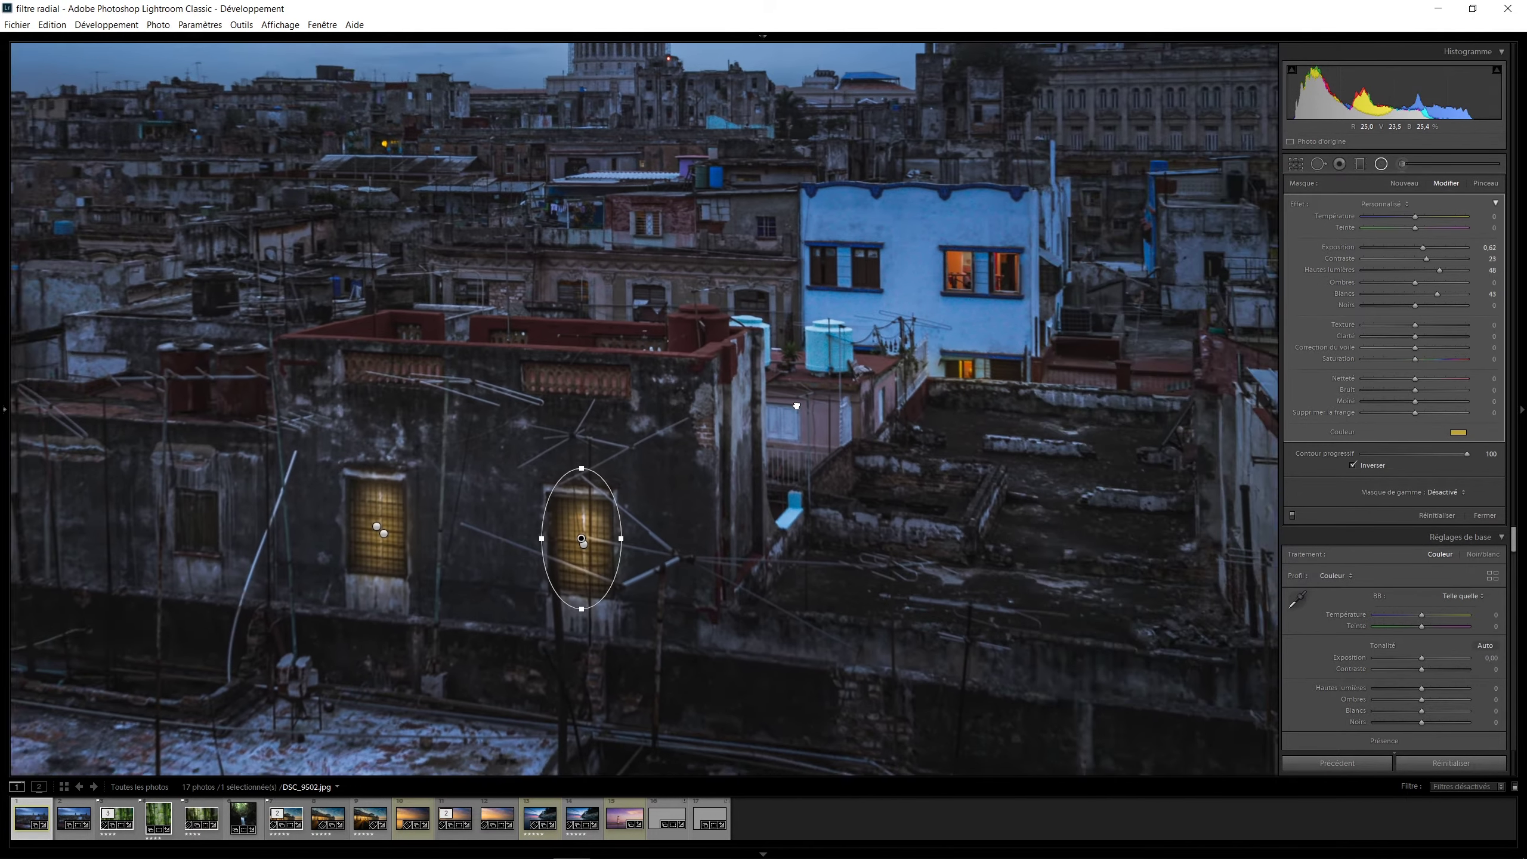
Duplicate both warm radial filters onto the small window beside the blue house, shrinking them to fit.
left_click_drag(796, 406, 644, 475)
left_click_drag(349, 620, 535, 310)
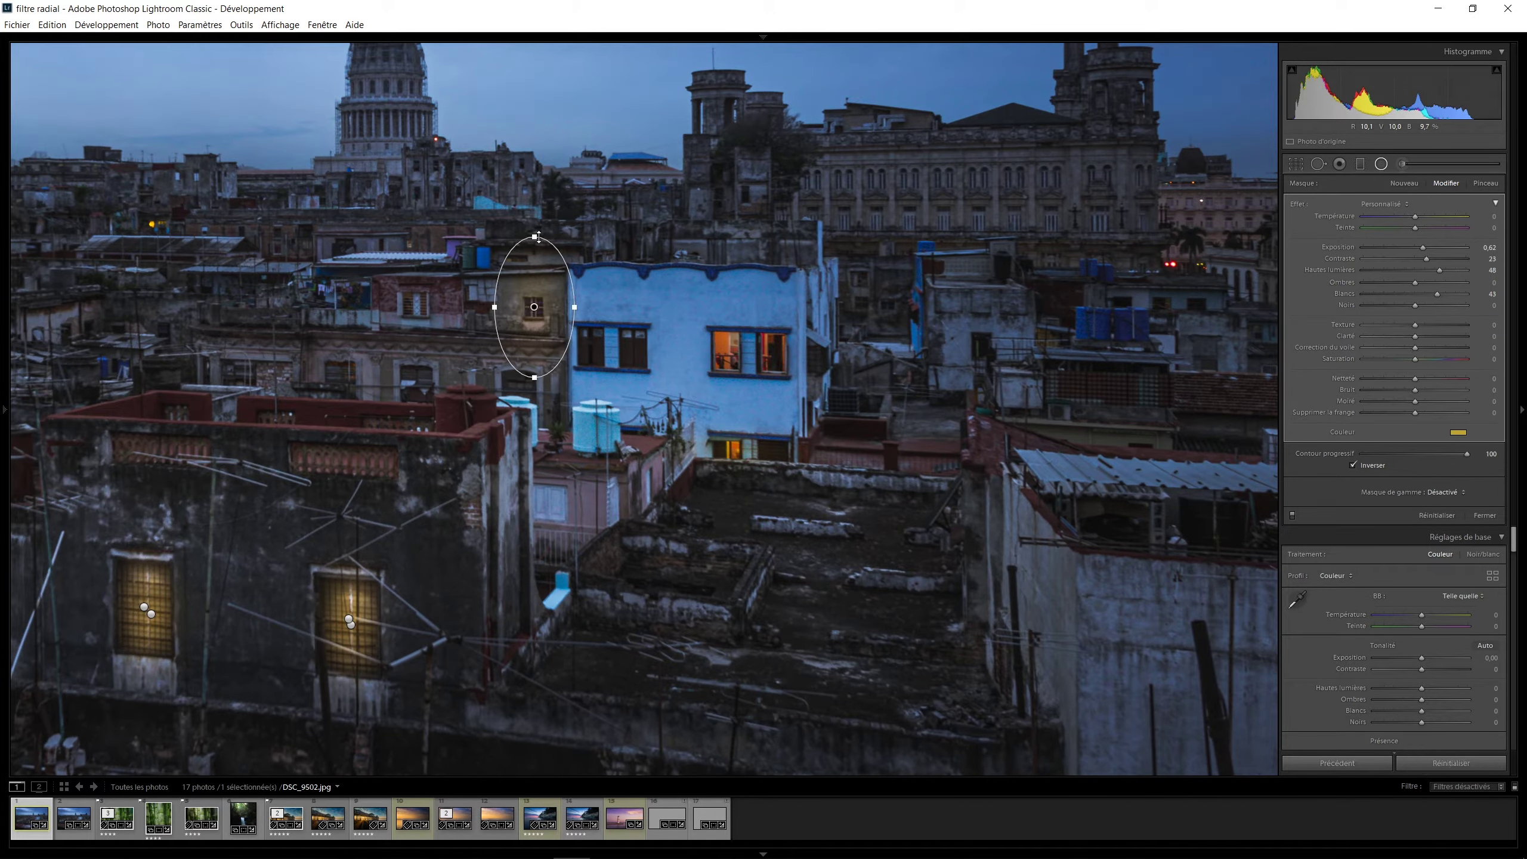
left_click(350, 622)
left_click(534, 306)
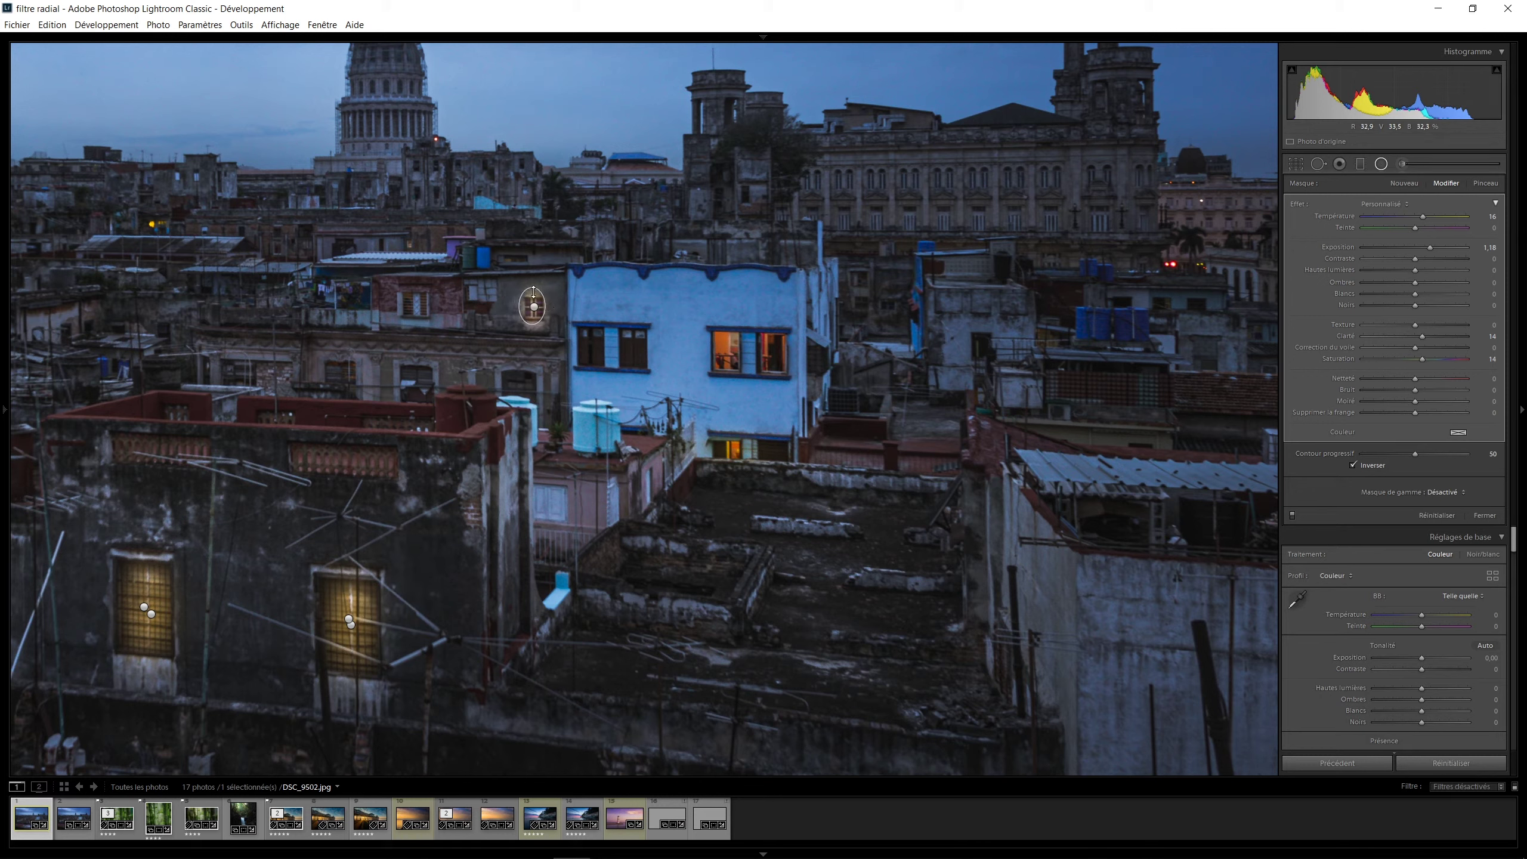
Duplicate both warm radial filters onto the window below the distant building's tower, resize them to fit and finish editing.
left_click(351, 620)
left_click_drag(350, 620, 1100, 218)
left_click_drag(352, 626, 1098, 212)
left_click_drag(1098, 153, 1119, 222)
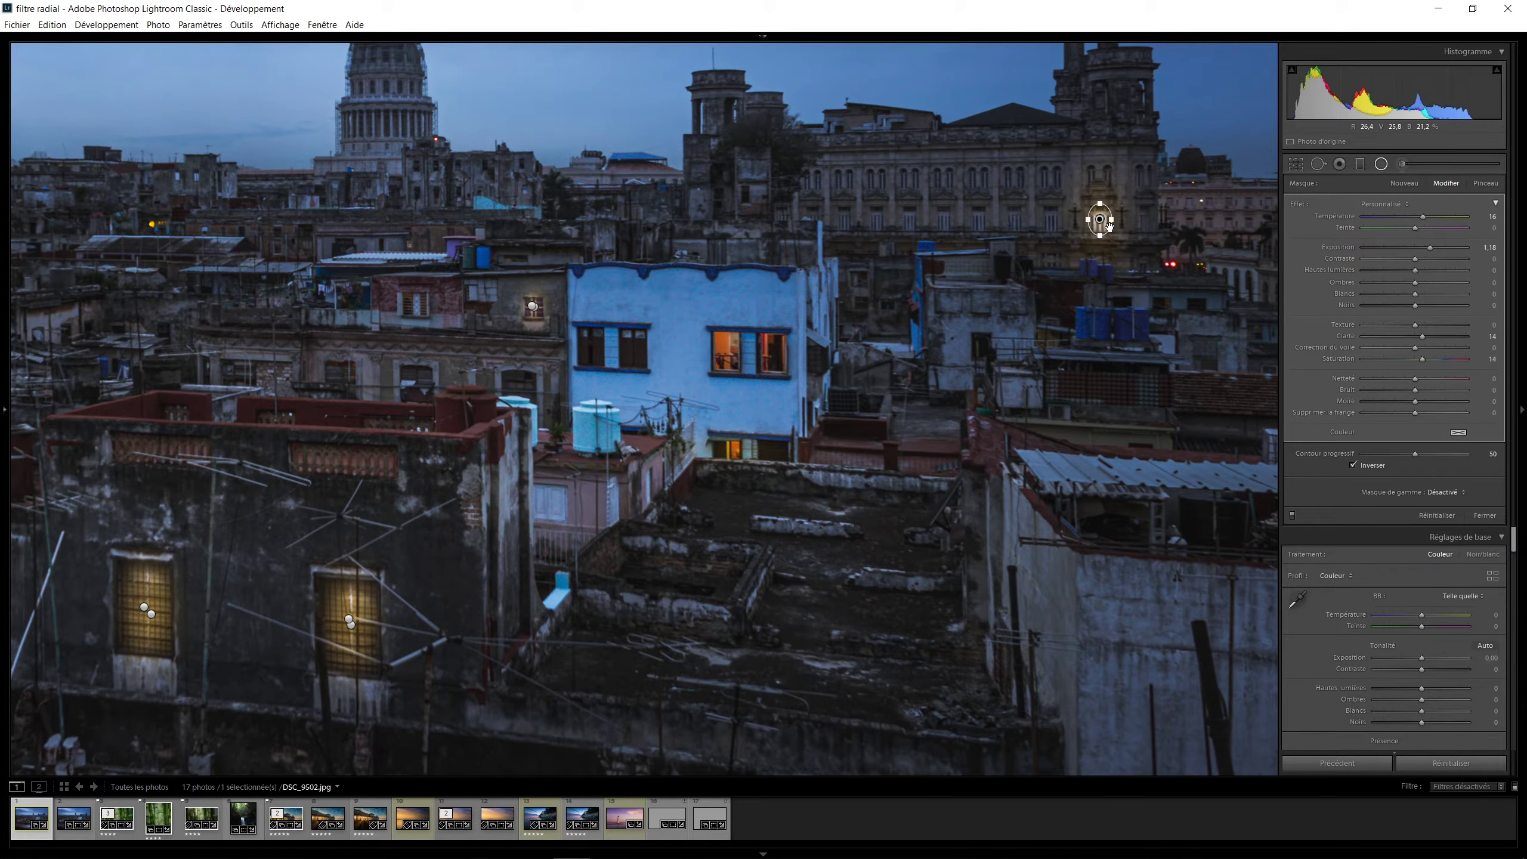
key("shift+m")
left_click(1056, 317)
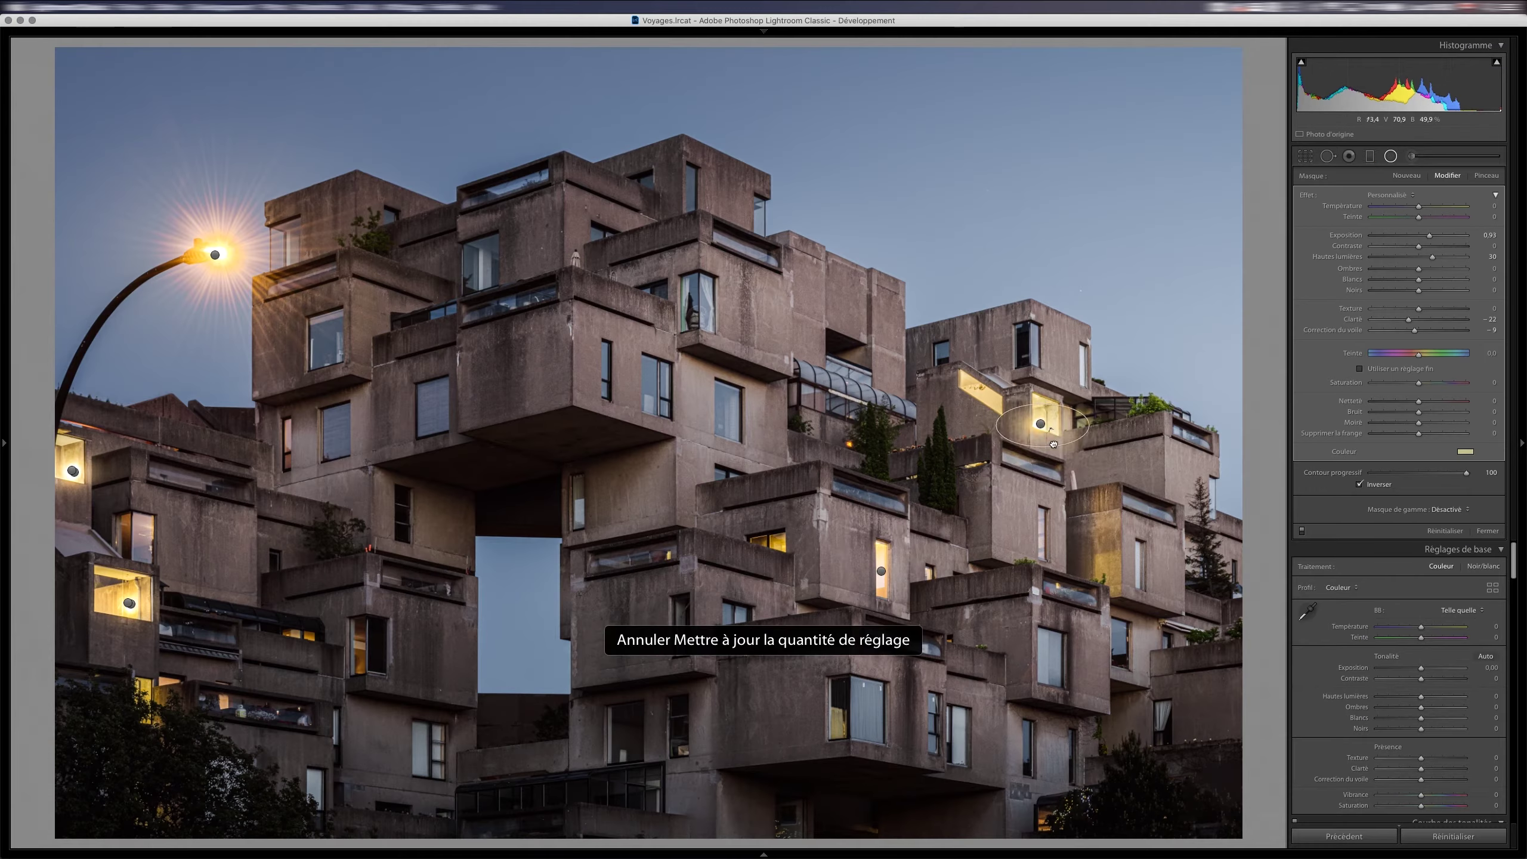
Place copies of the yellow radial filter on the concrete housing's lower-left window, slanted skylight and lit centre window, fitting each.
left_click(360, 655)
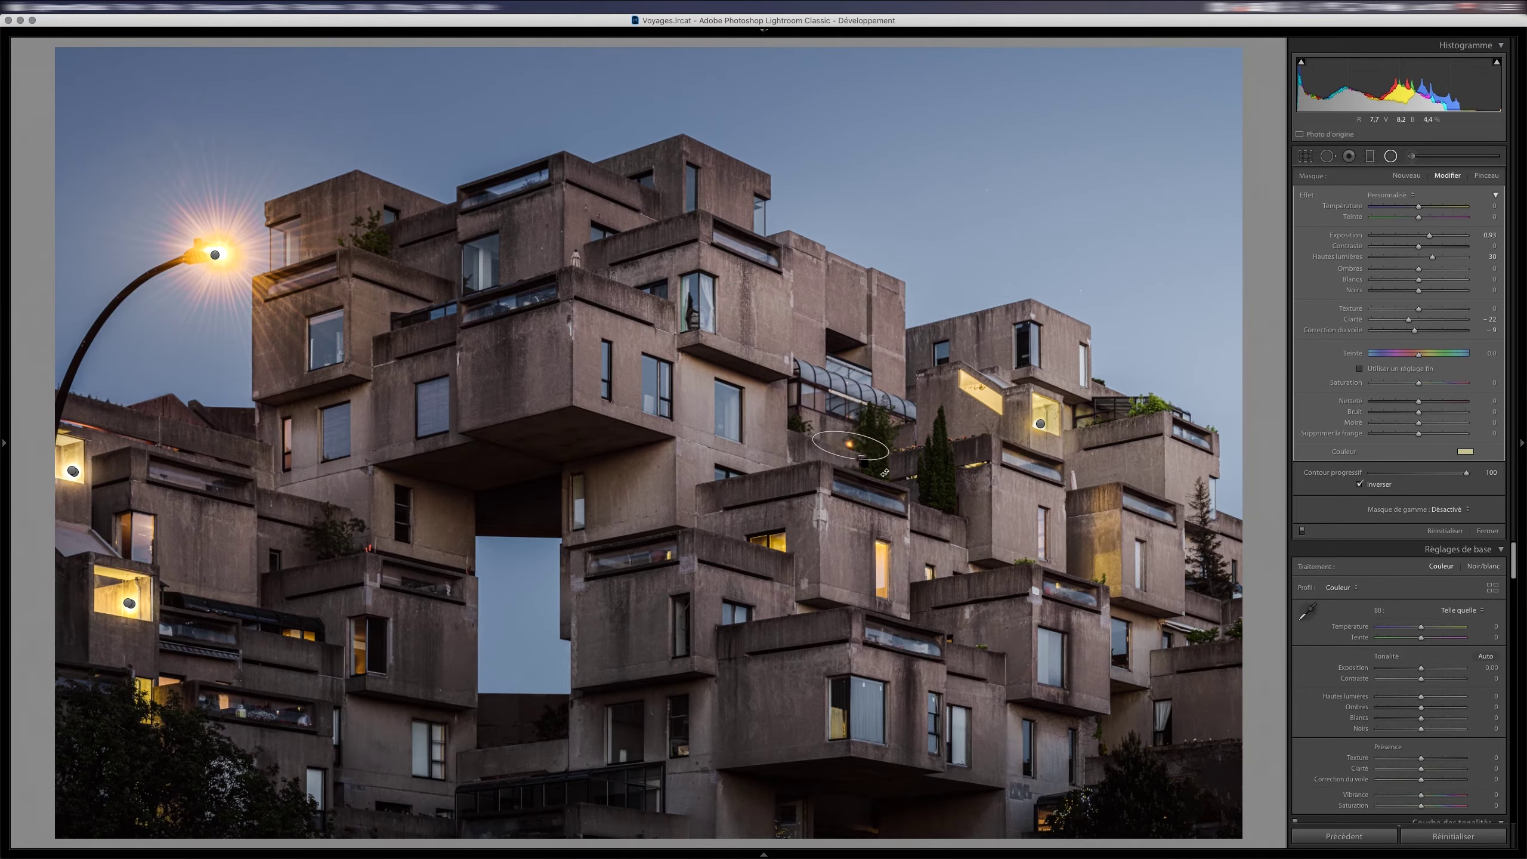
left_click_drag(359, 616, 361, 600)
left_click_drag(380, 654, 372, 649)
left_click_drag(980, 391, 998, 421)
left_click_drag(882, 571, 902, 601)
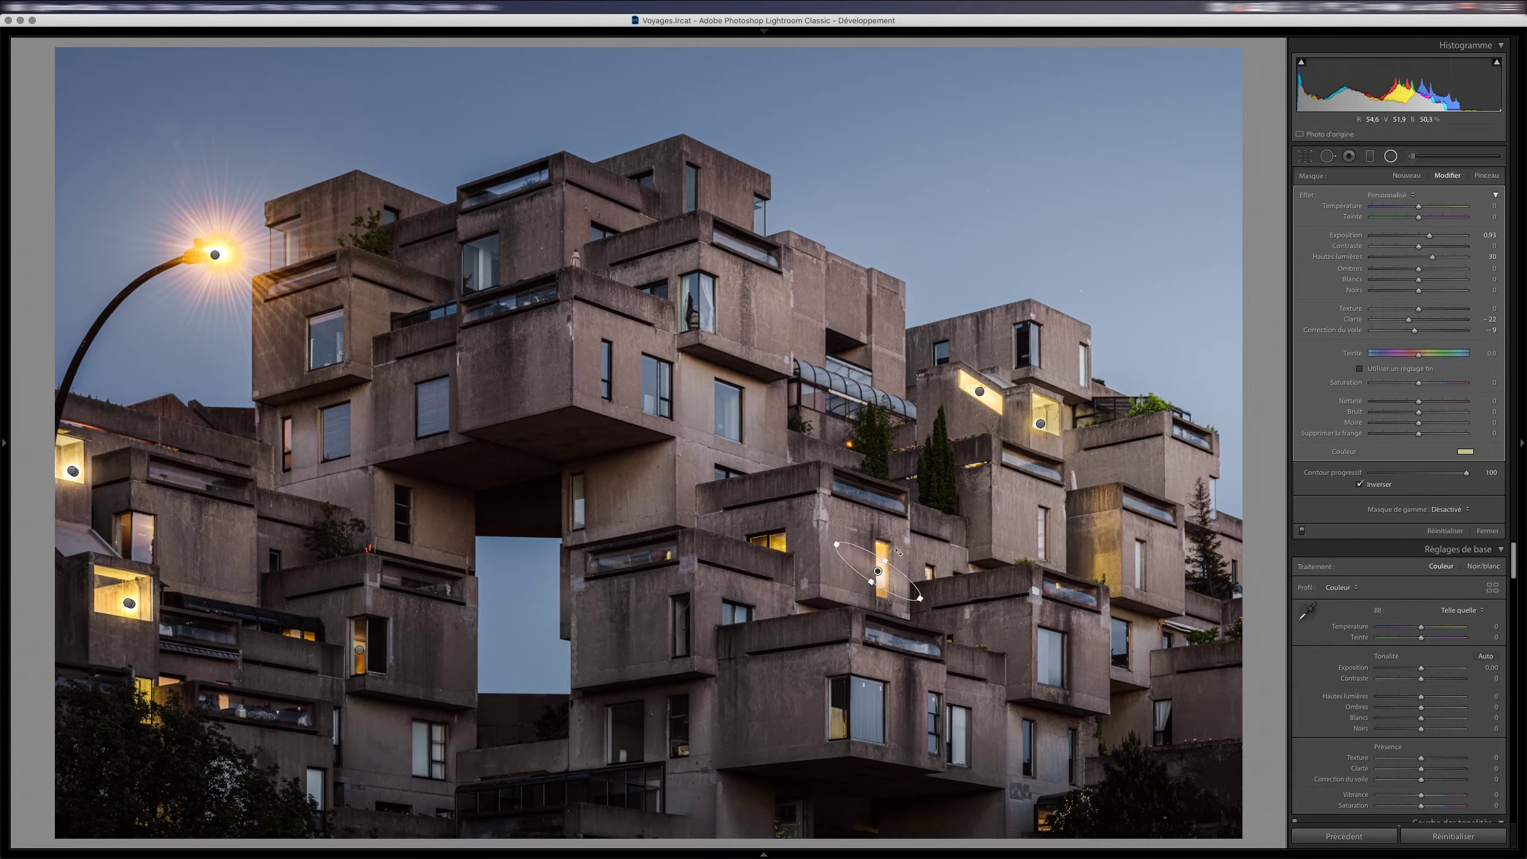
Place yellow radial filters on more windows of the concrete housing and slightly raise the photo's overall Température.
left_click_drag(772, 543, 793, 563)
left_click_drag(145, 696, 168, 728)
left_click_drag(300, 635, 312, 649)
left_click_drag(287, 443, 298, 493)
left_click_drag(838, 720, 861, 752)
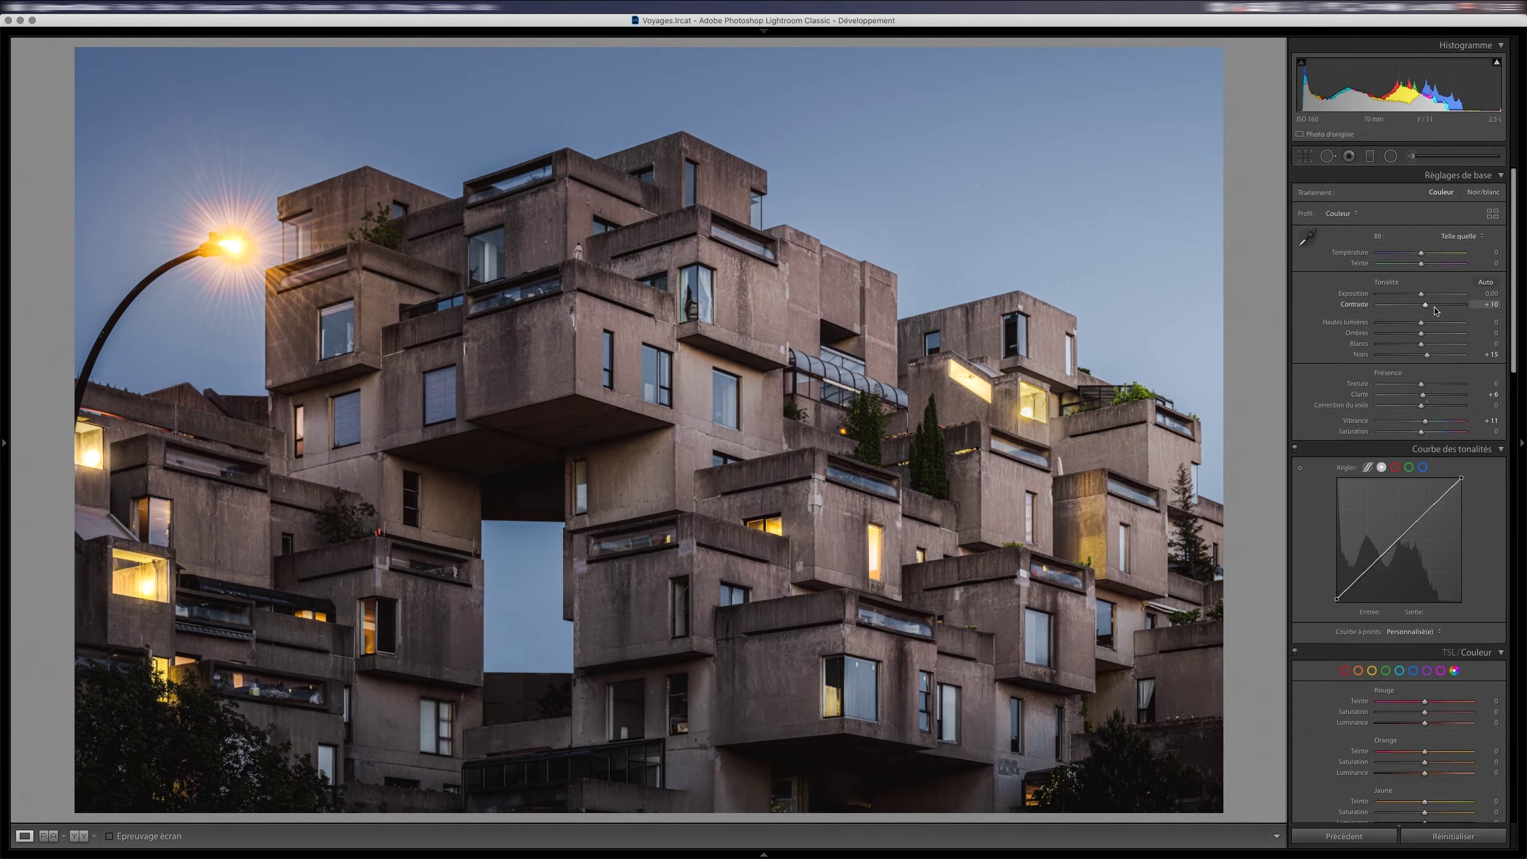
left_click_drag(1421, 254, 1423, 256)
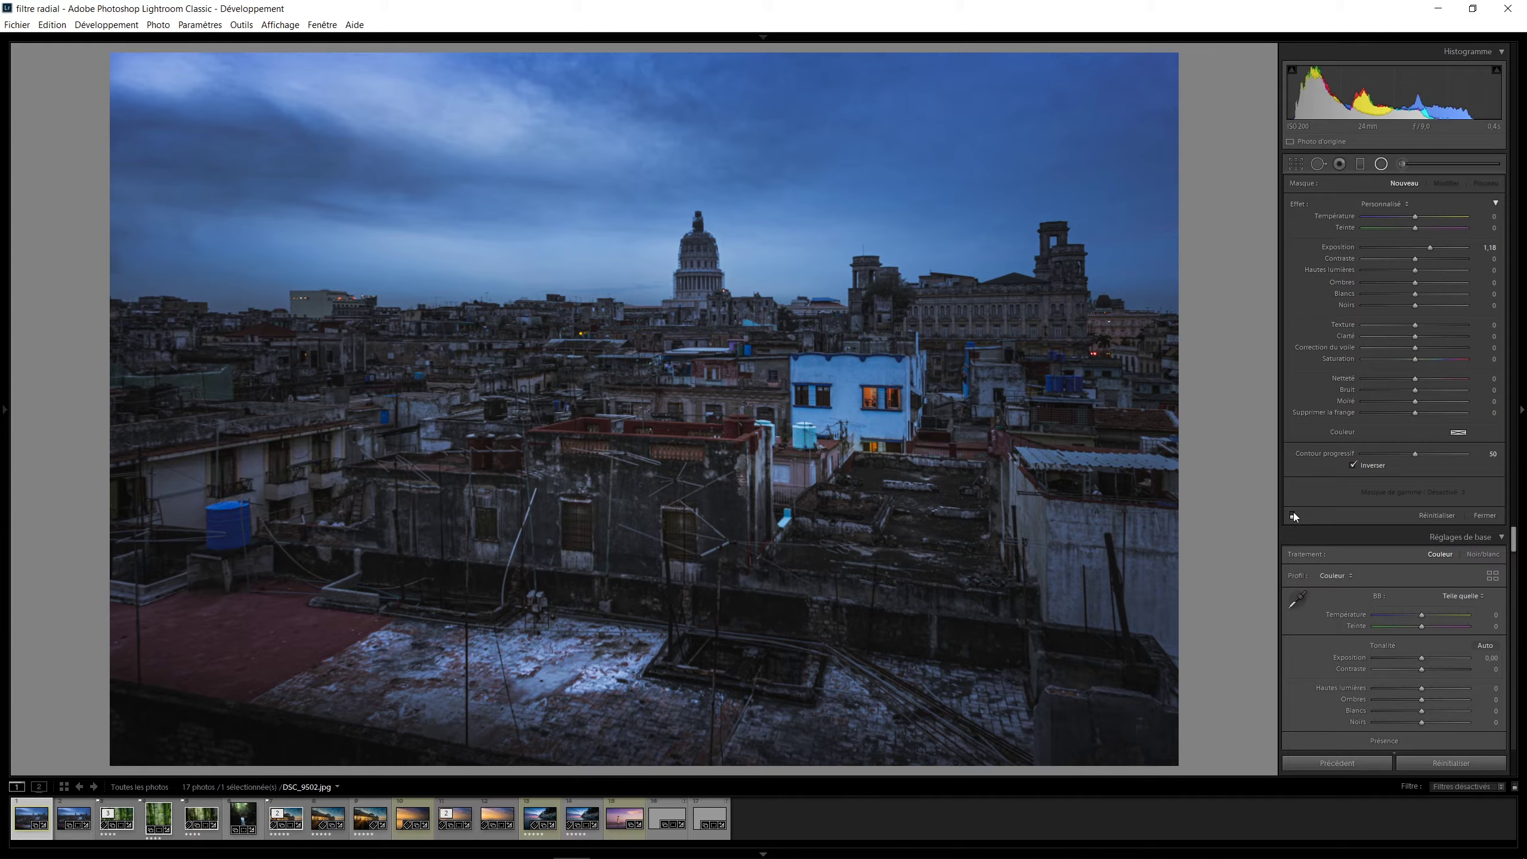
Compare the cityscape DSC_9502.jpg with and without its radial filters.
left_click(1292, 515)
left_click(1293, 515)
left_click(1292, 514)
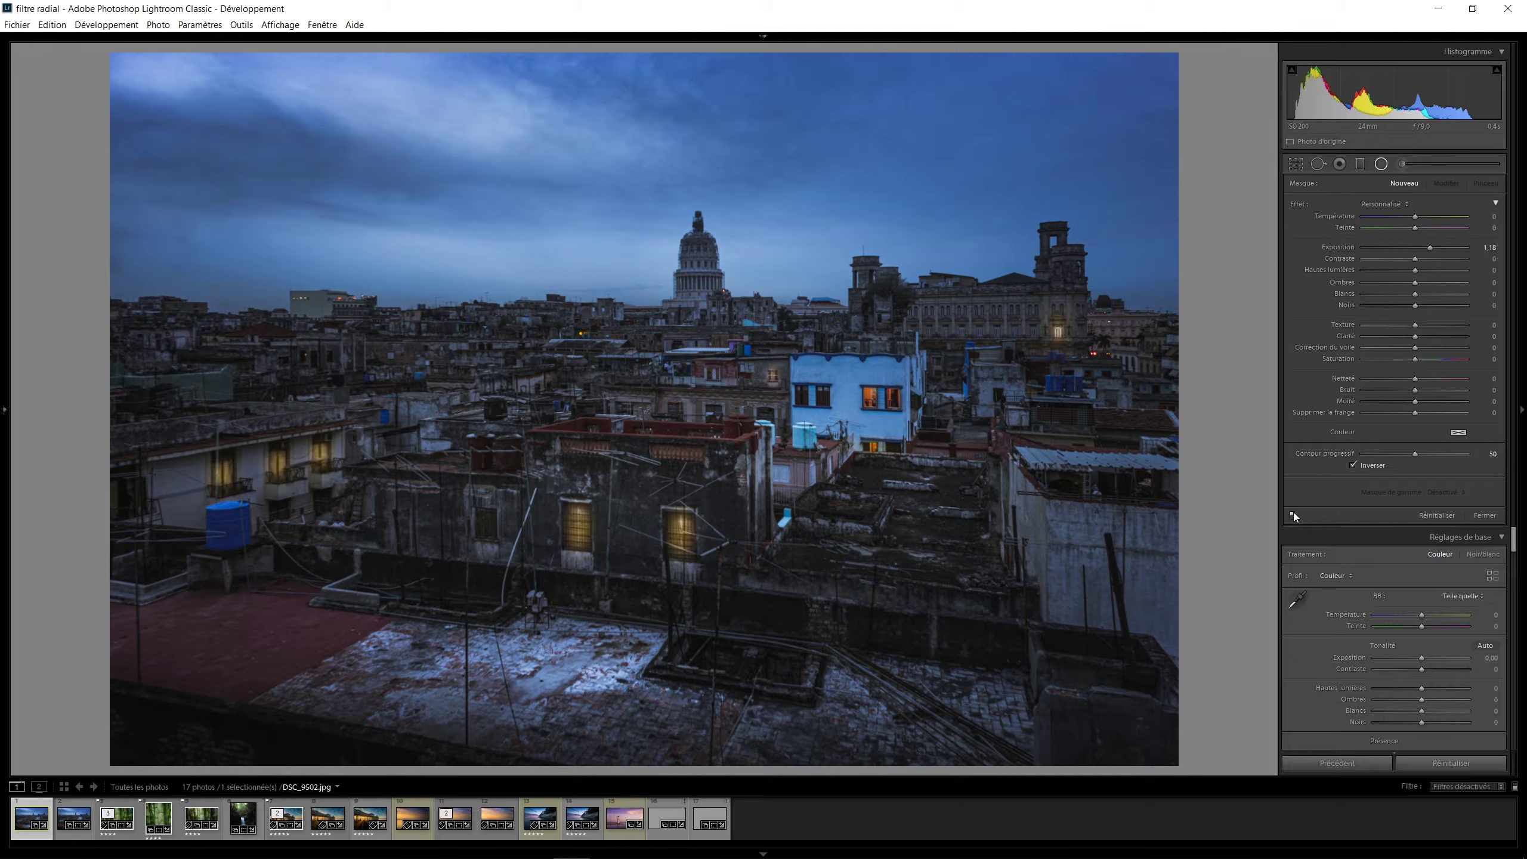
left_click(1292, 514)
left_click(1293, 514)
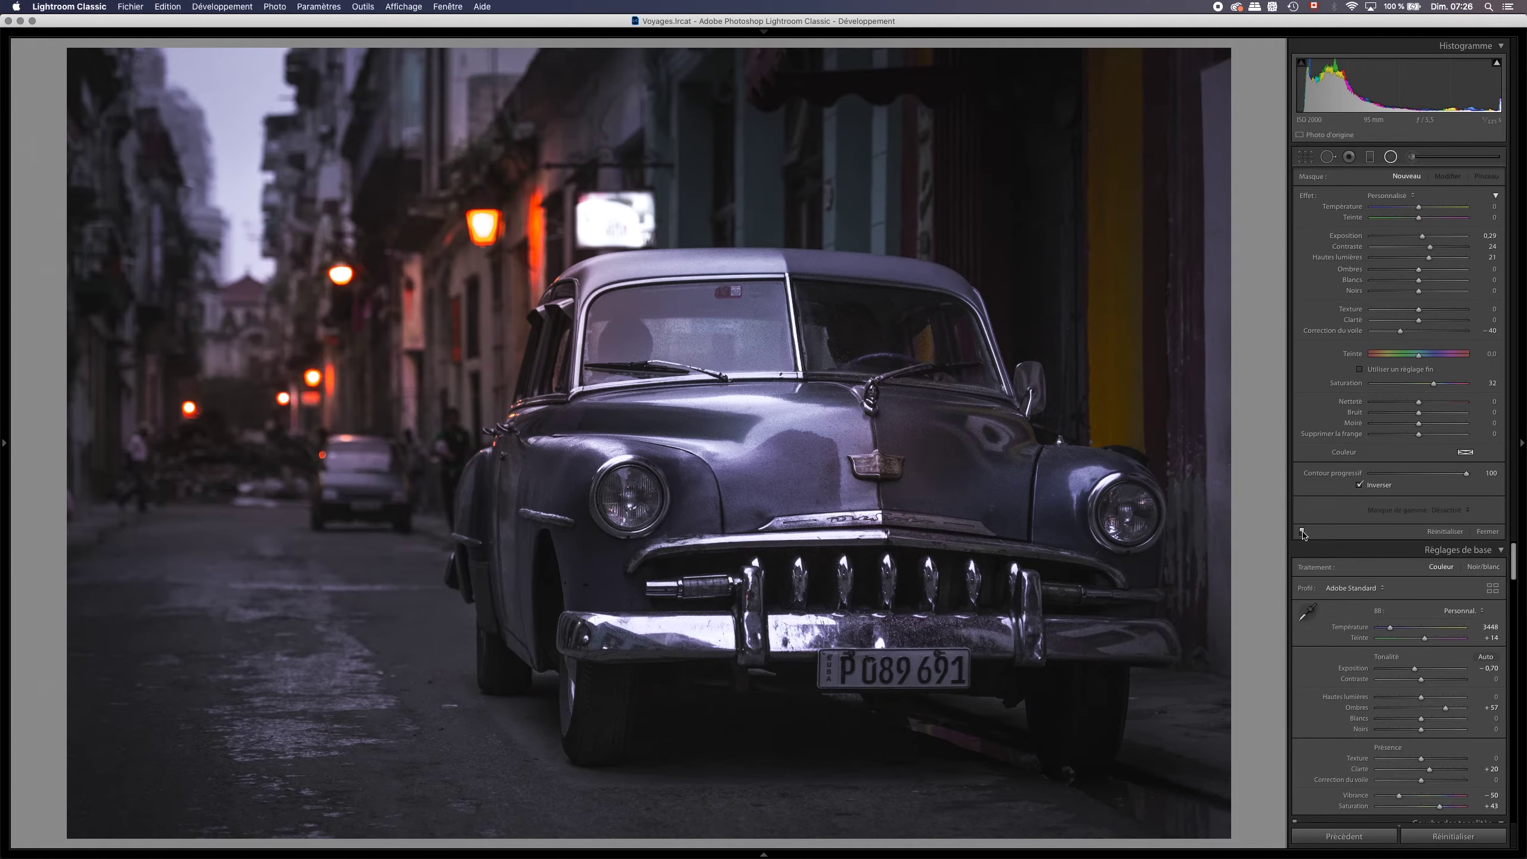
Compare the vintage car street photo with and without its radial filters.
left_click(1302, 531)
left_click(1302, 532)
left_click(1303, 532)
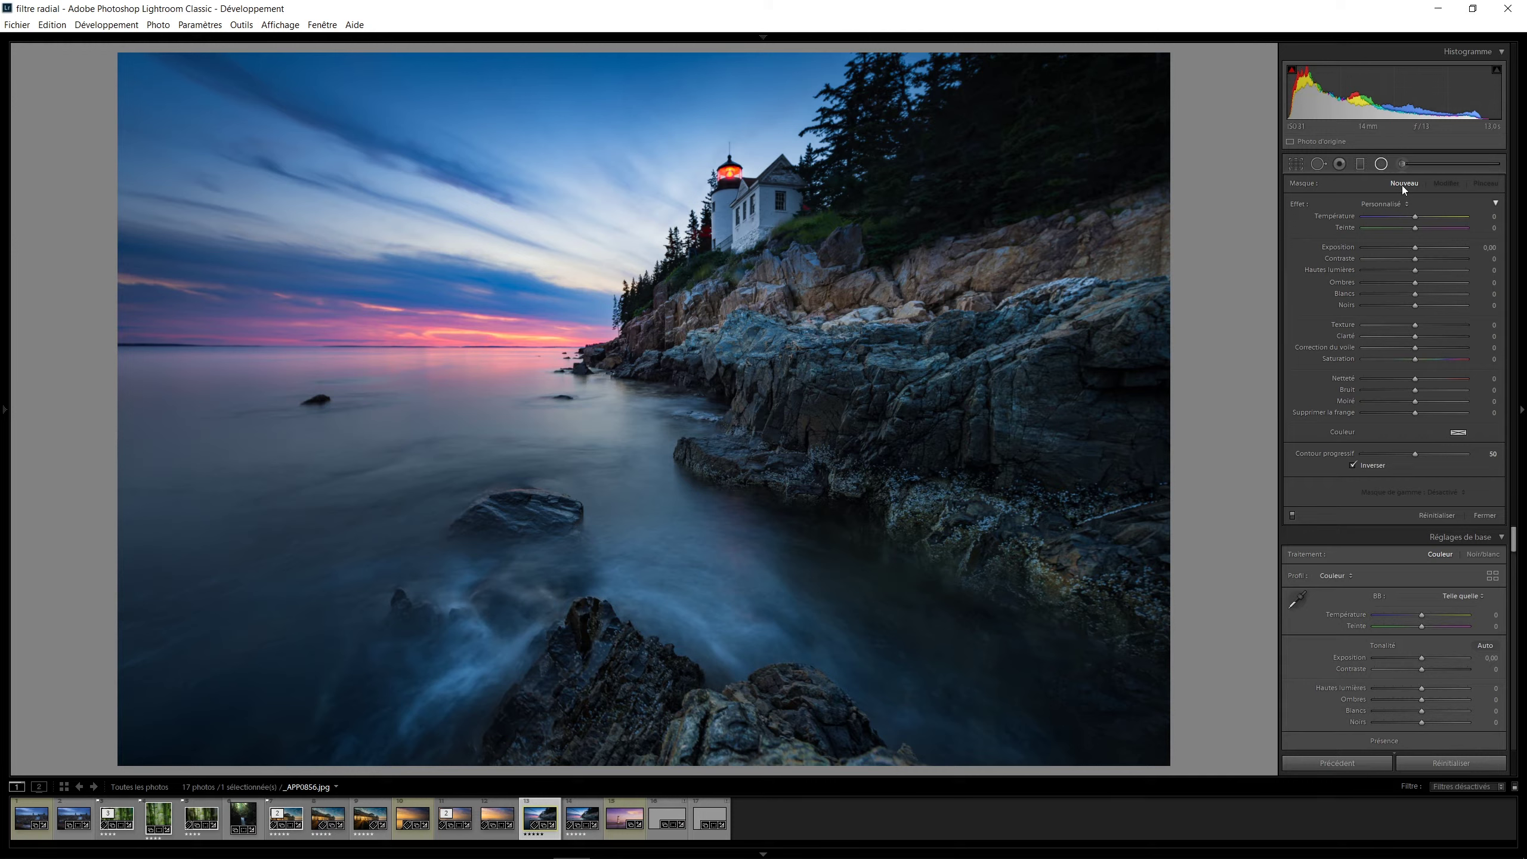
Draw a wide radial filter over the lighthouse photo's foreground rocks, set its Exposition to 1,69 and hide its outline.
left_click_drag(603, 612, 1076, 857)
left_click_drag(604, 611, 640, 682)
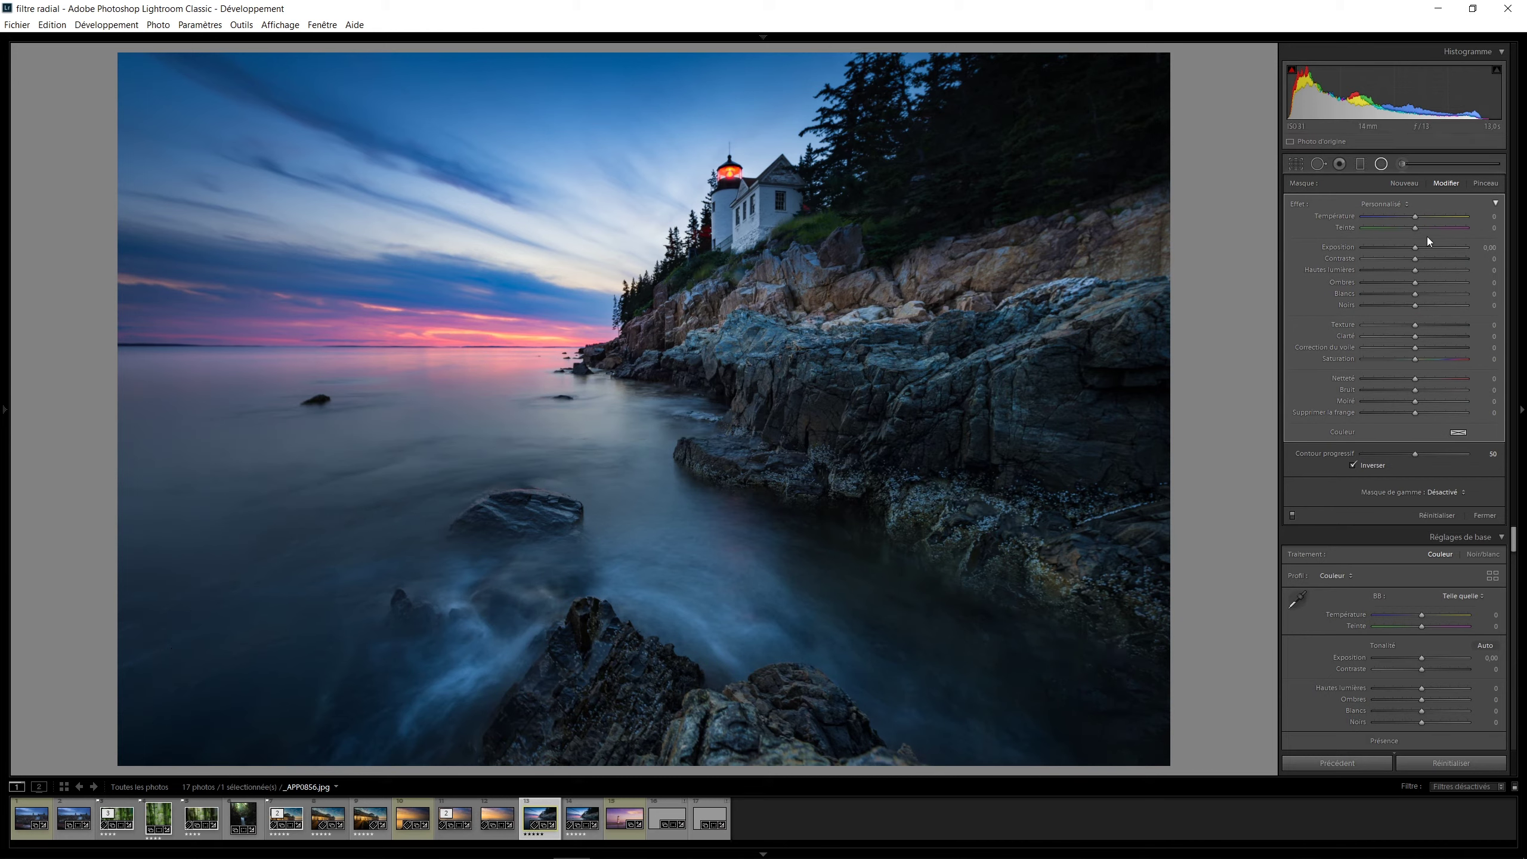
left_click_drag(1415, 248, 1437, 251)
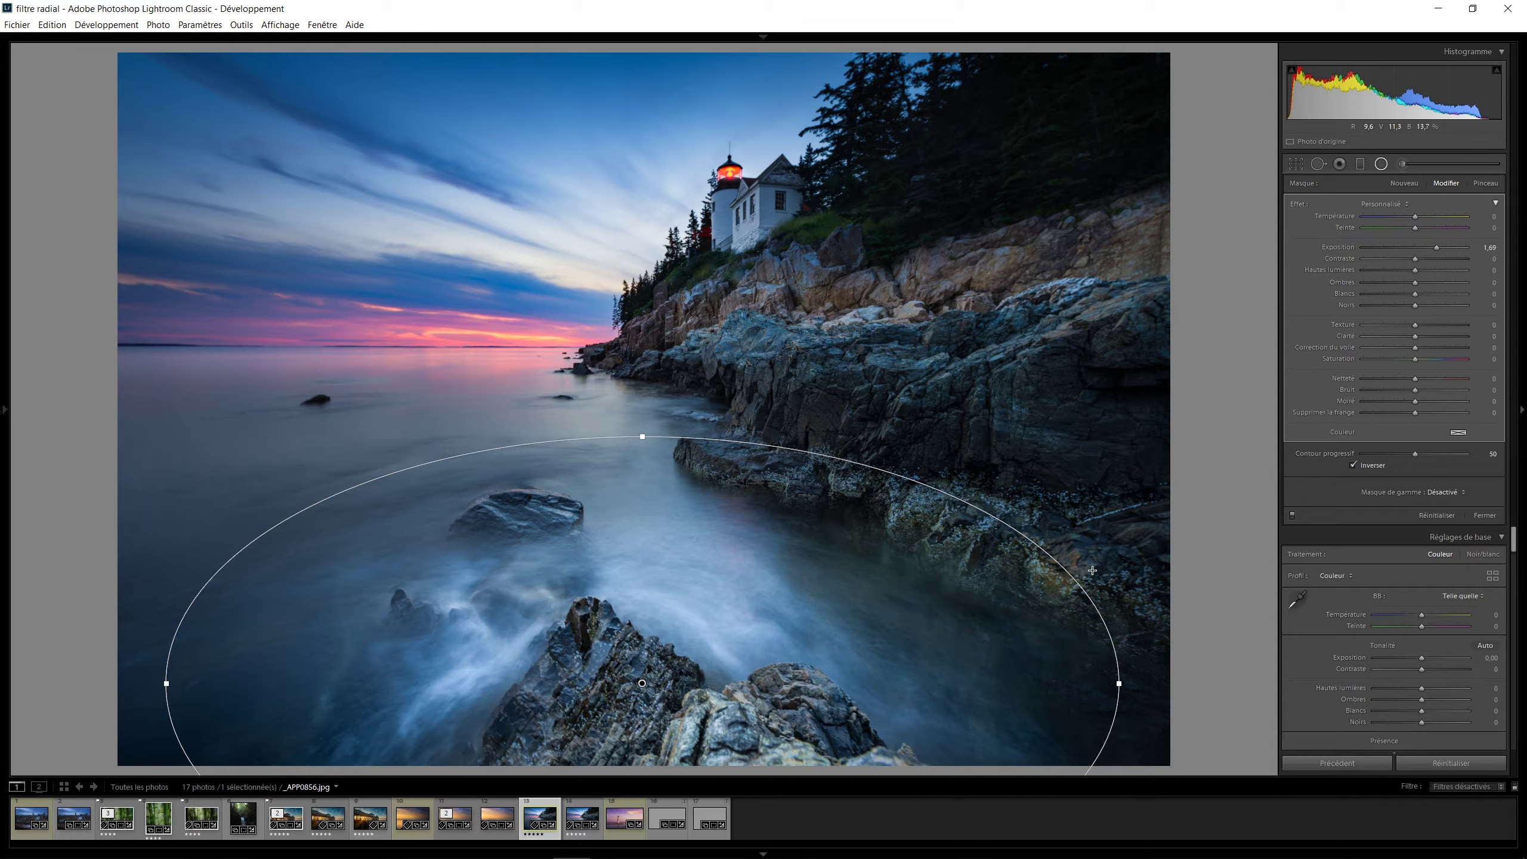
key("h")
Erase the radial filter's effect from the foreground rocks with a size 6 brush, and delete the filter.
left_click(1485, 183)
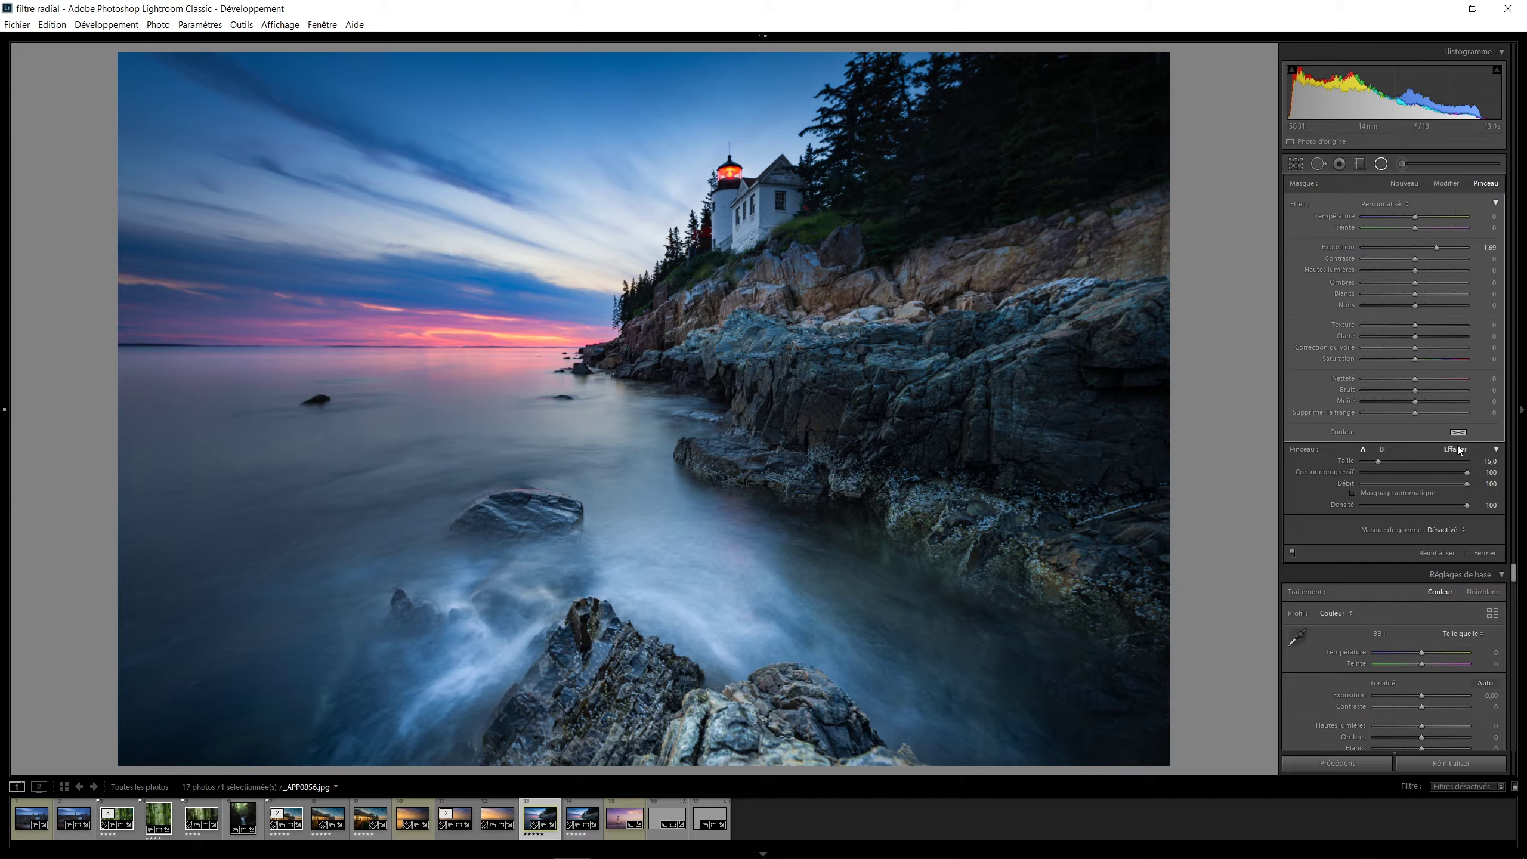
key("alt")
mouse_move(615, 695)
left_mouse_down()
mouse_move(504, 735)
mouse_move(597, 621)
mouse_move(689, 690)
mouse_move(585, 681)
mouse_move(600, 671)
mouse_move(529, 745)
mouse_move(670, 723)
mouse_move(642, 748)
mouse_move(667, 745)
mouse_move(795, 683)
mouse_move(900, 779)
mouse_move(681, 714)
mouse_move(753, 714)
mouse_move(693, 748)
mouse_move(527, 746)
mouse_move(625, 722)
mouse_move(550, 718)
mouse_move(569, 704)
mouse_move(511, 766)
mouse_move(578, 732)
left_mouse_up()
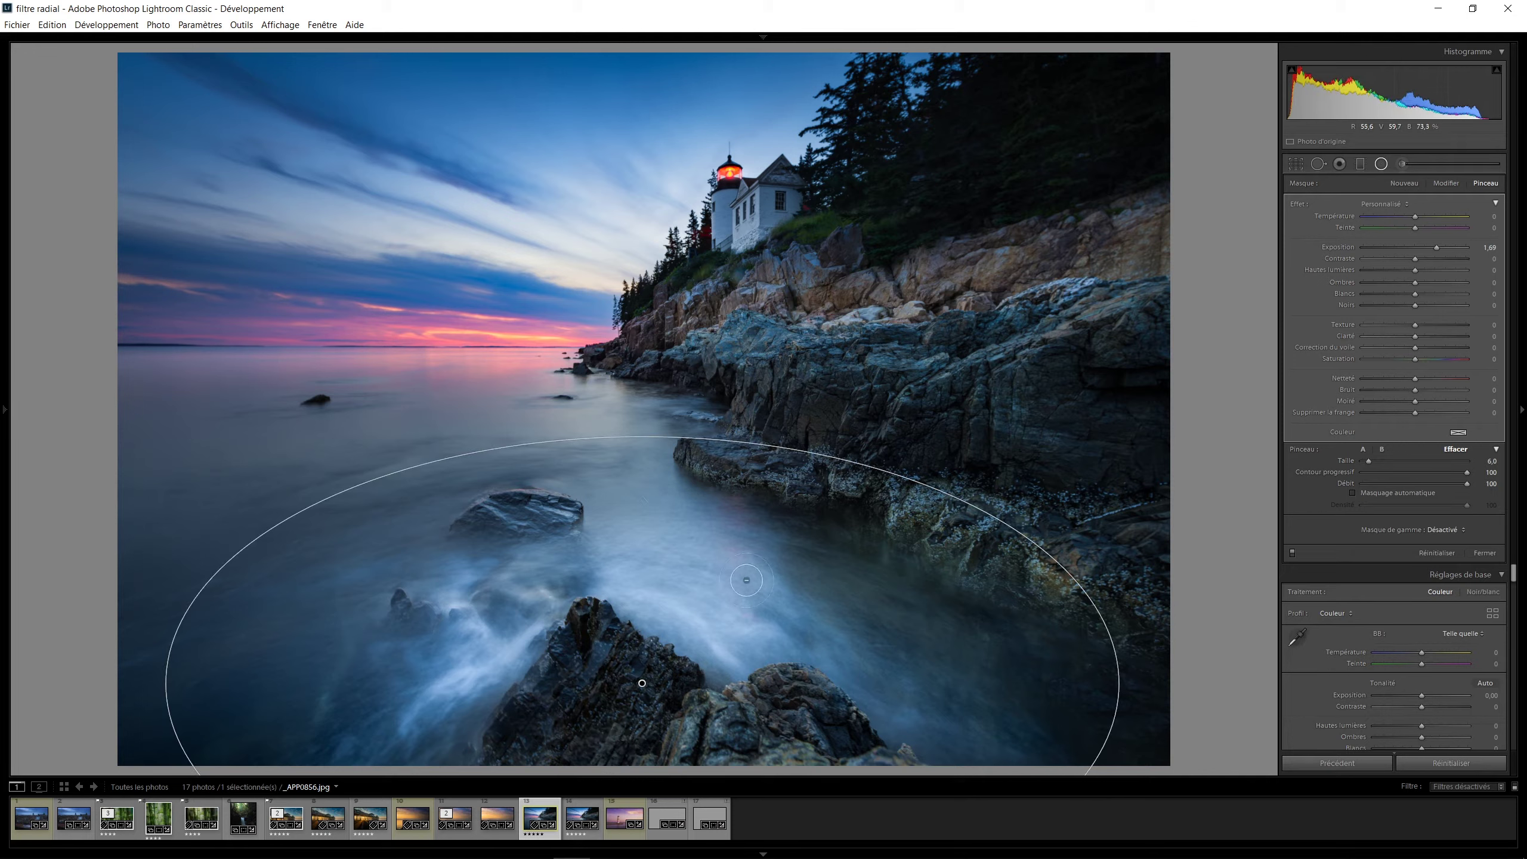
key("Delete")
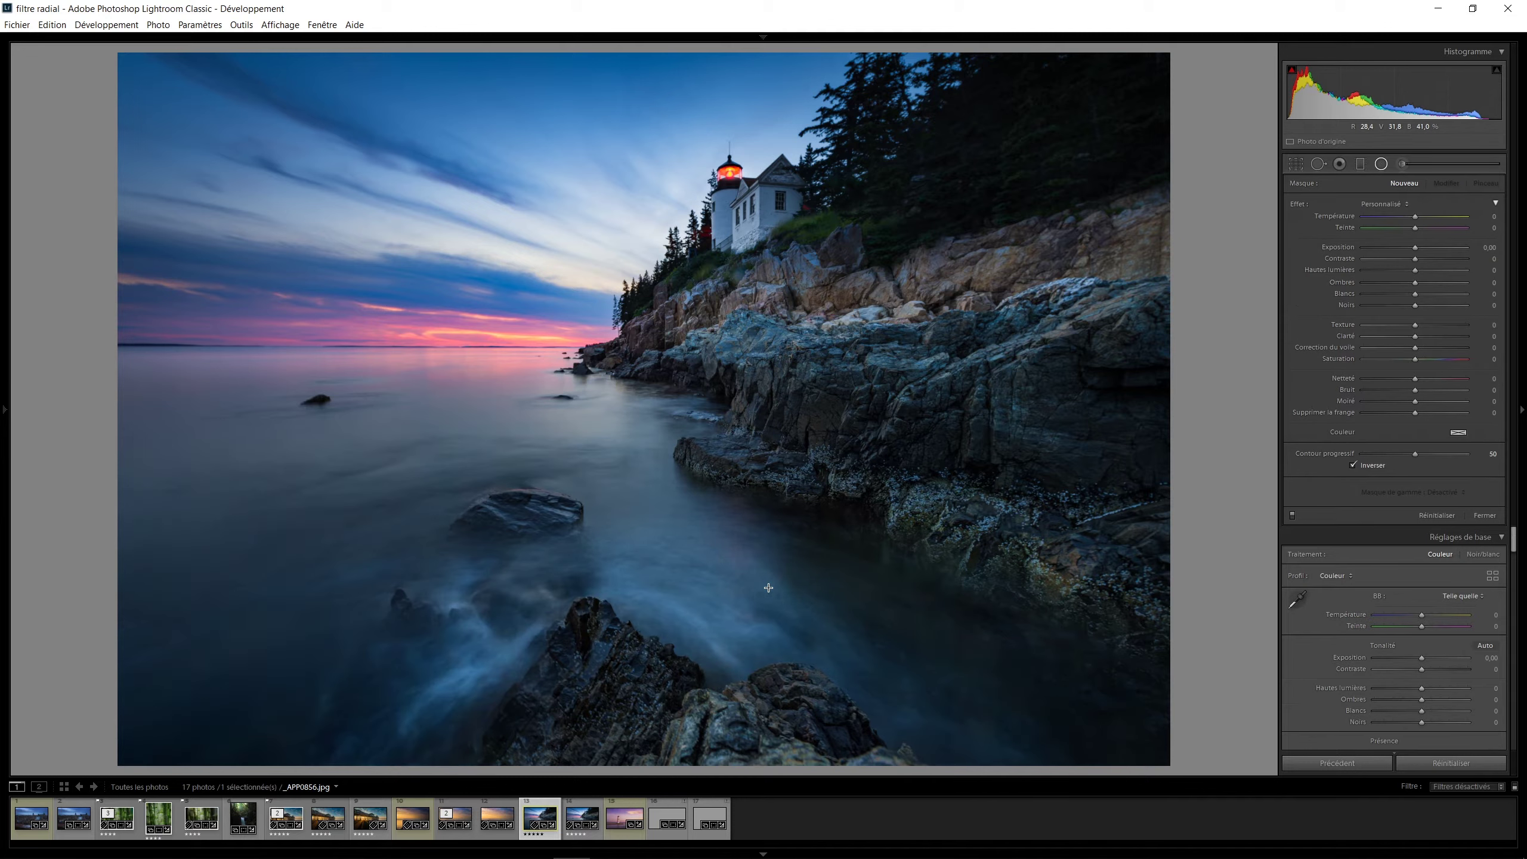
Draw a wide radial filter over the lighthouse photo's foreground rocks, with a Luminance range mask and Exposition at 1,27.
mouse_move(629, 657)
left_mouse_down()
mouse_move(860, 782)
mouse_move(1036, 840)
mouse_move(621, 678)
left_mouse_up()
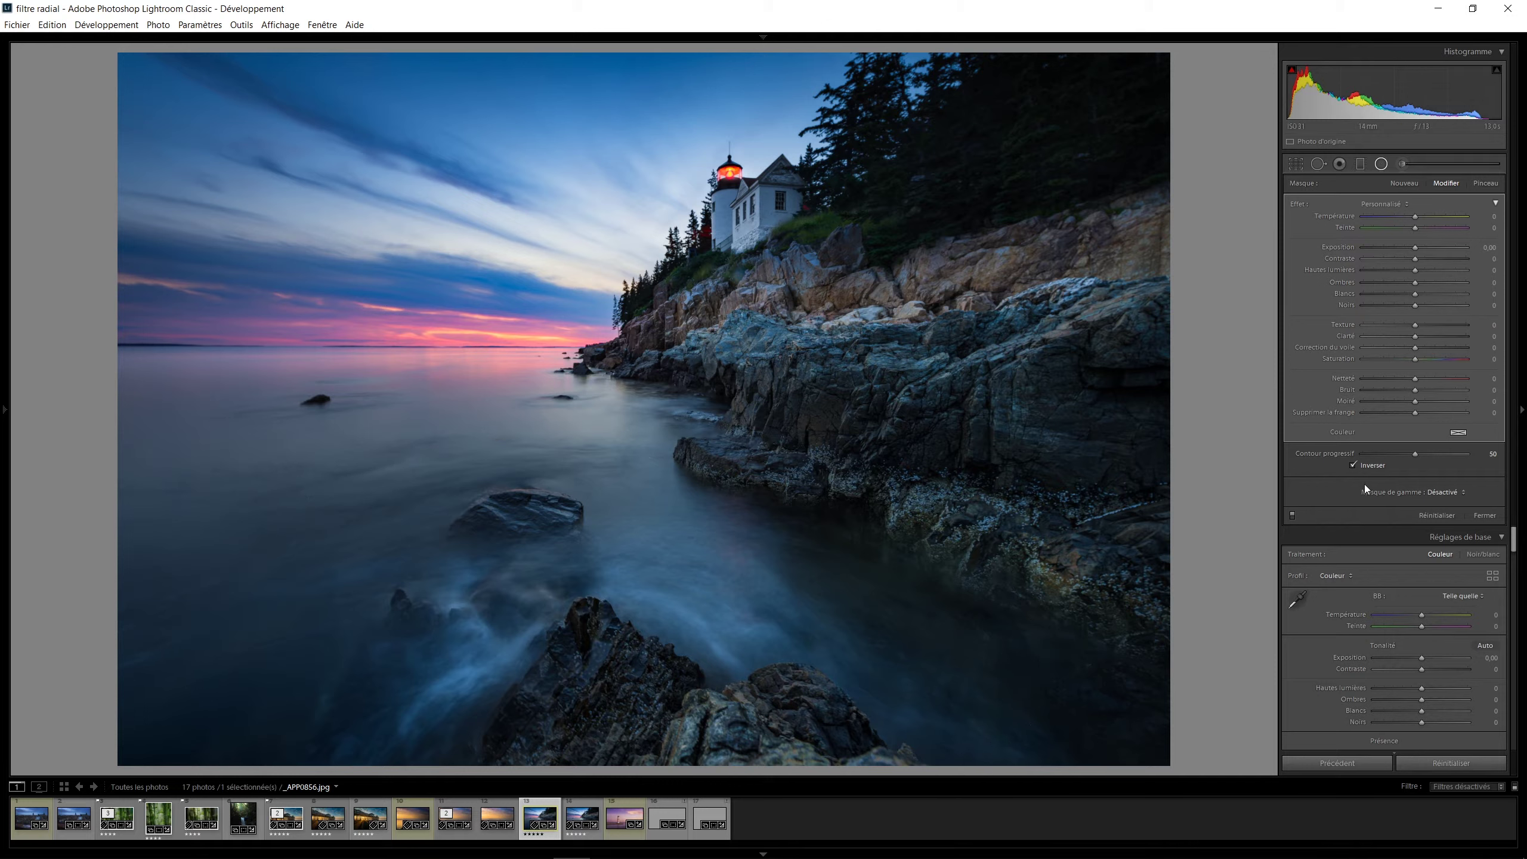
left_click(1440, 493)
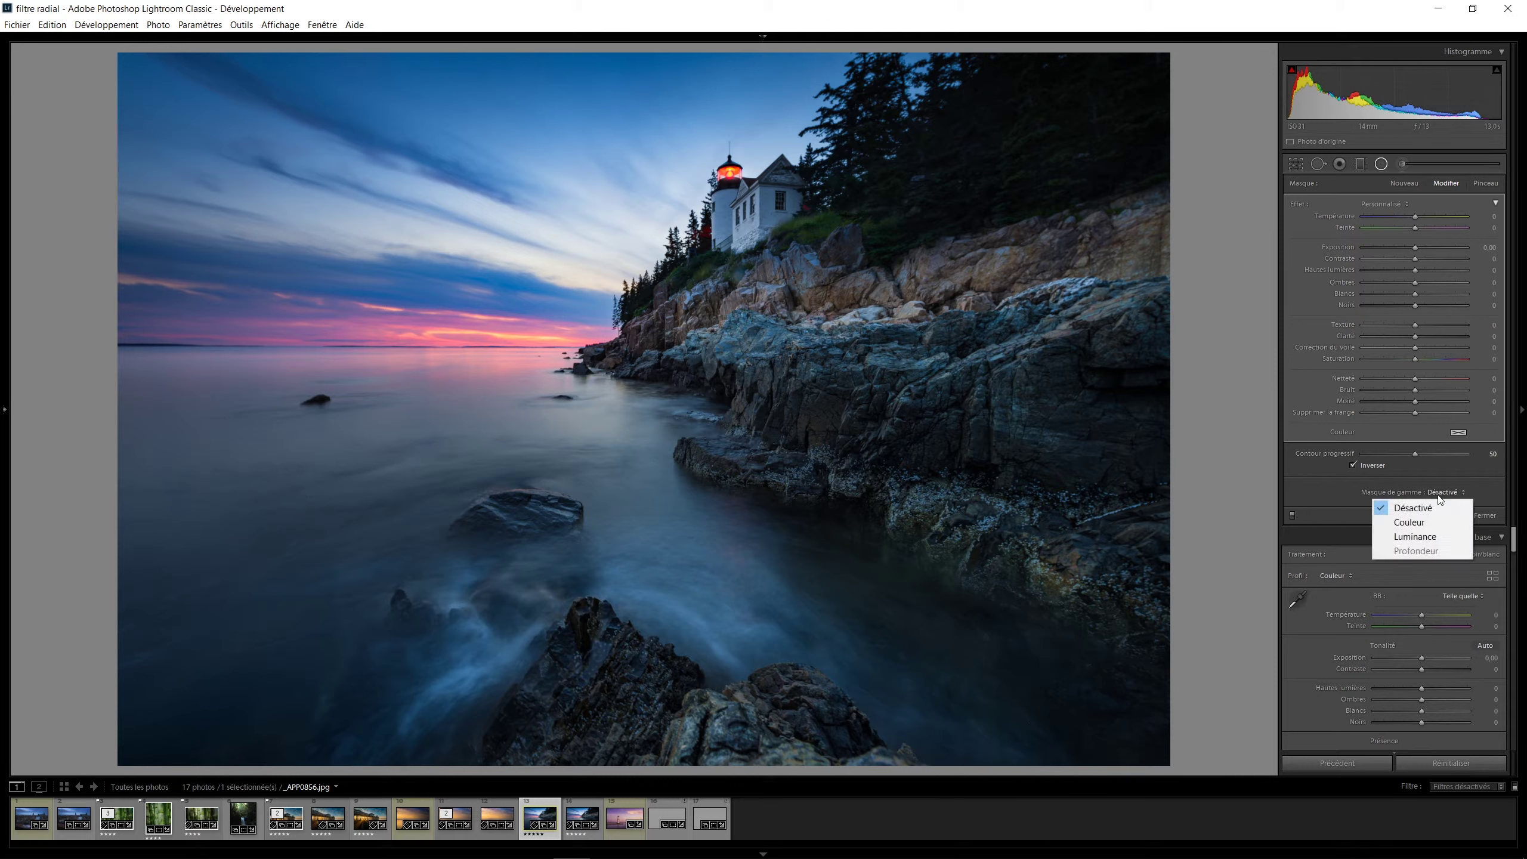
left_click(1414, 537)
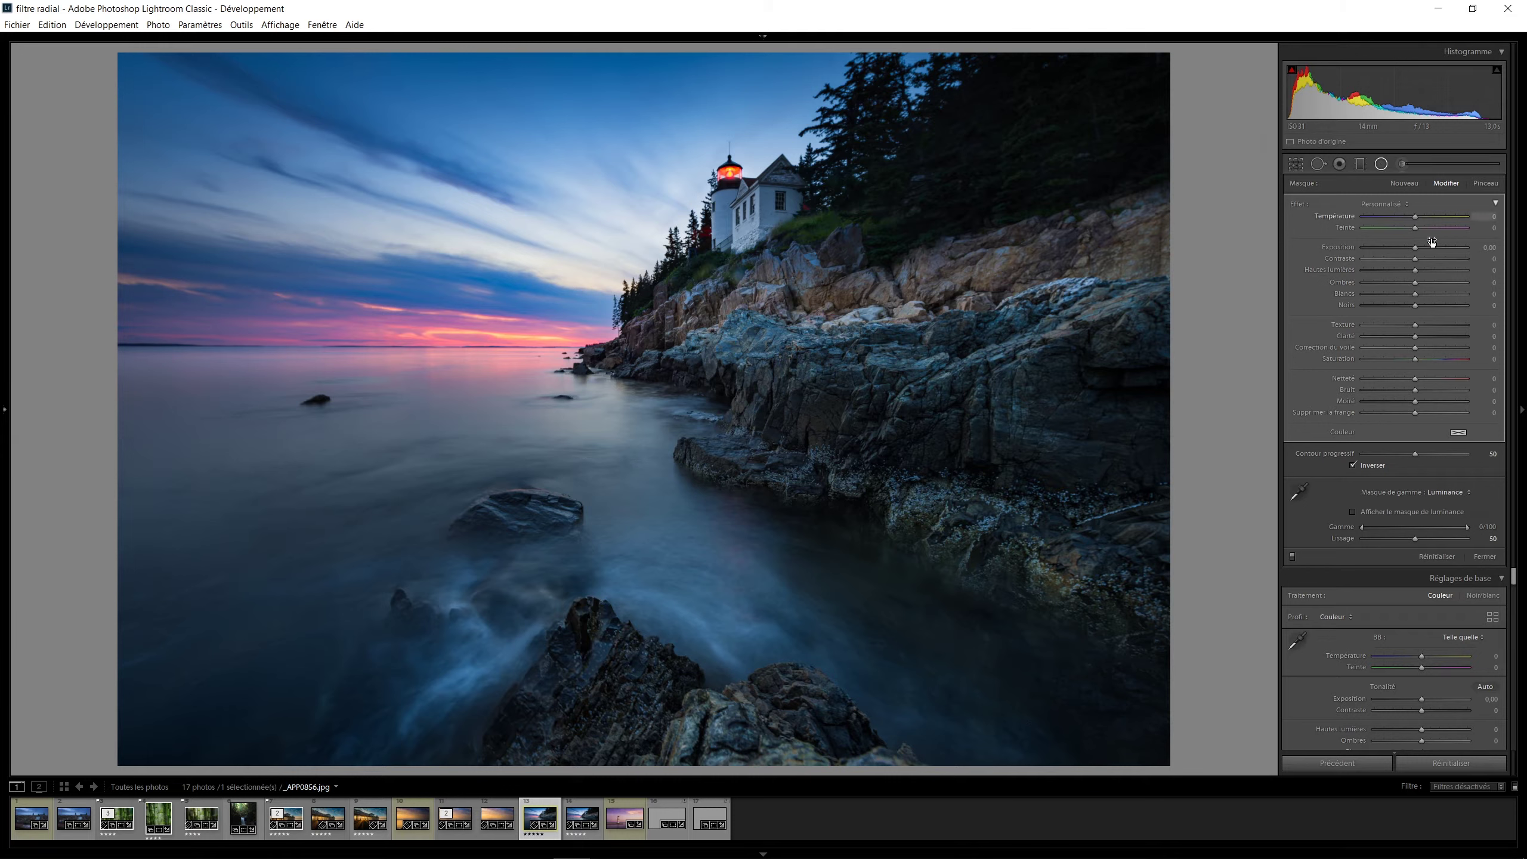
left_click_drag(1417, 248, 1434, 244)
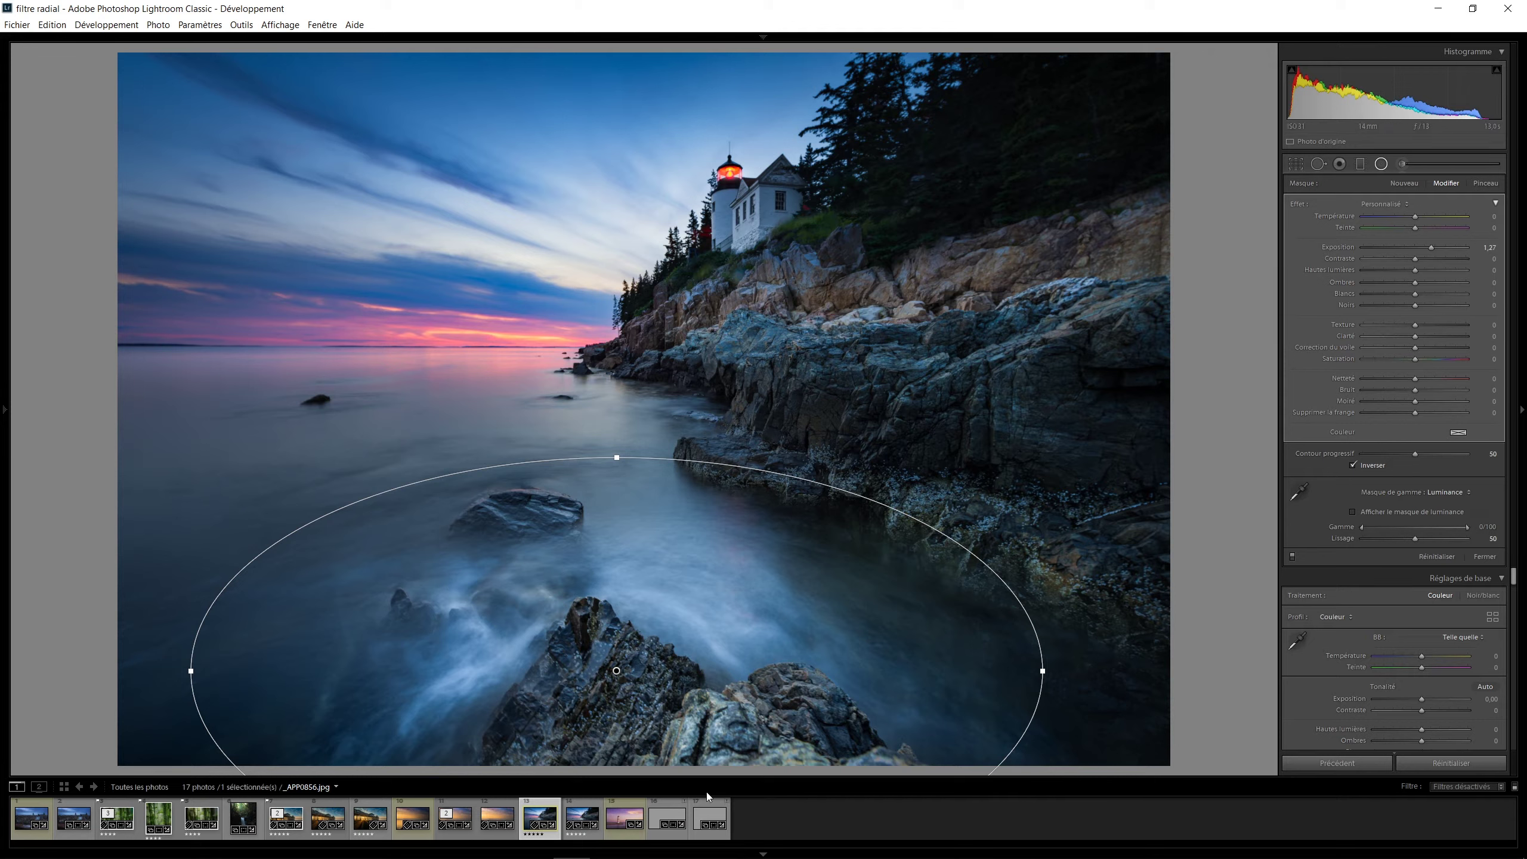
Restrict the foreground filter's luminance Gamme to 76/100 and set its Exposition to 2,24.
left_click_drag(1358, 527, 1363, 527)
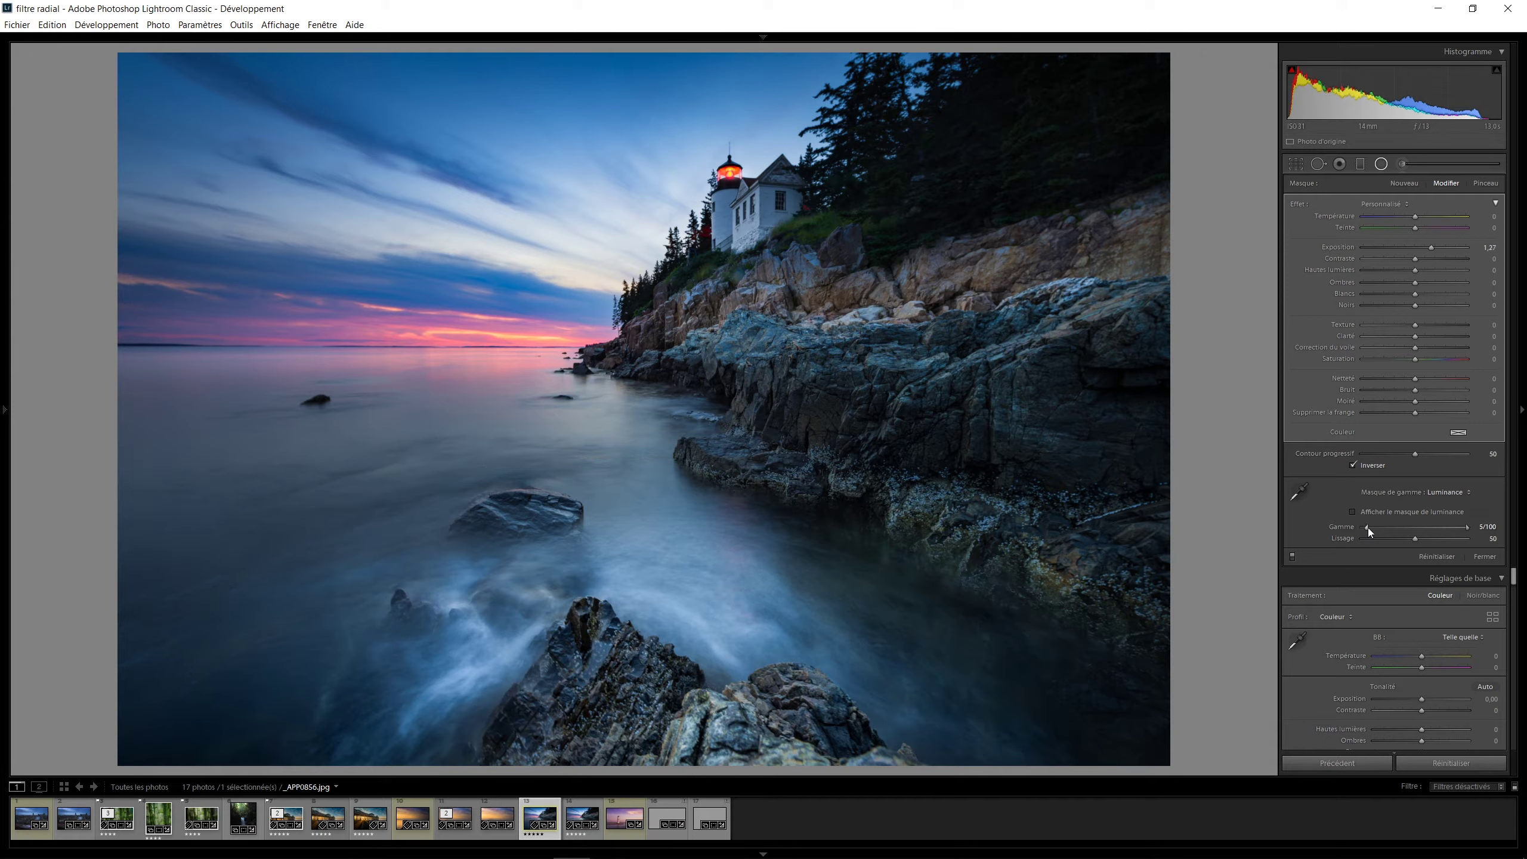
left_click_drag(1373, 527, 1408, 529)
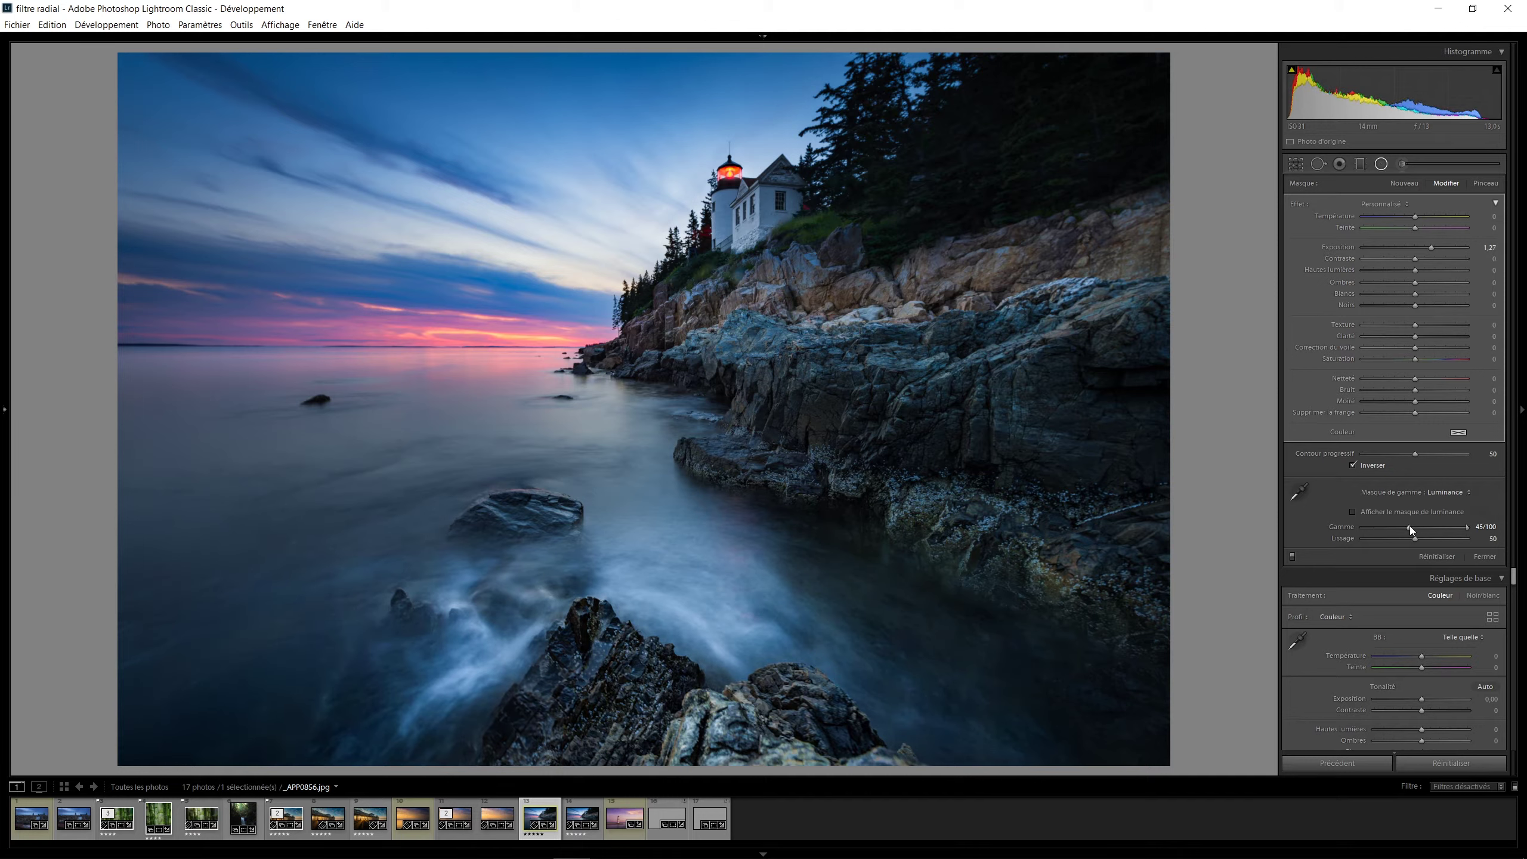
left_click_drag(1420, 528, 1421, 528)
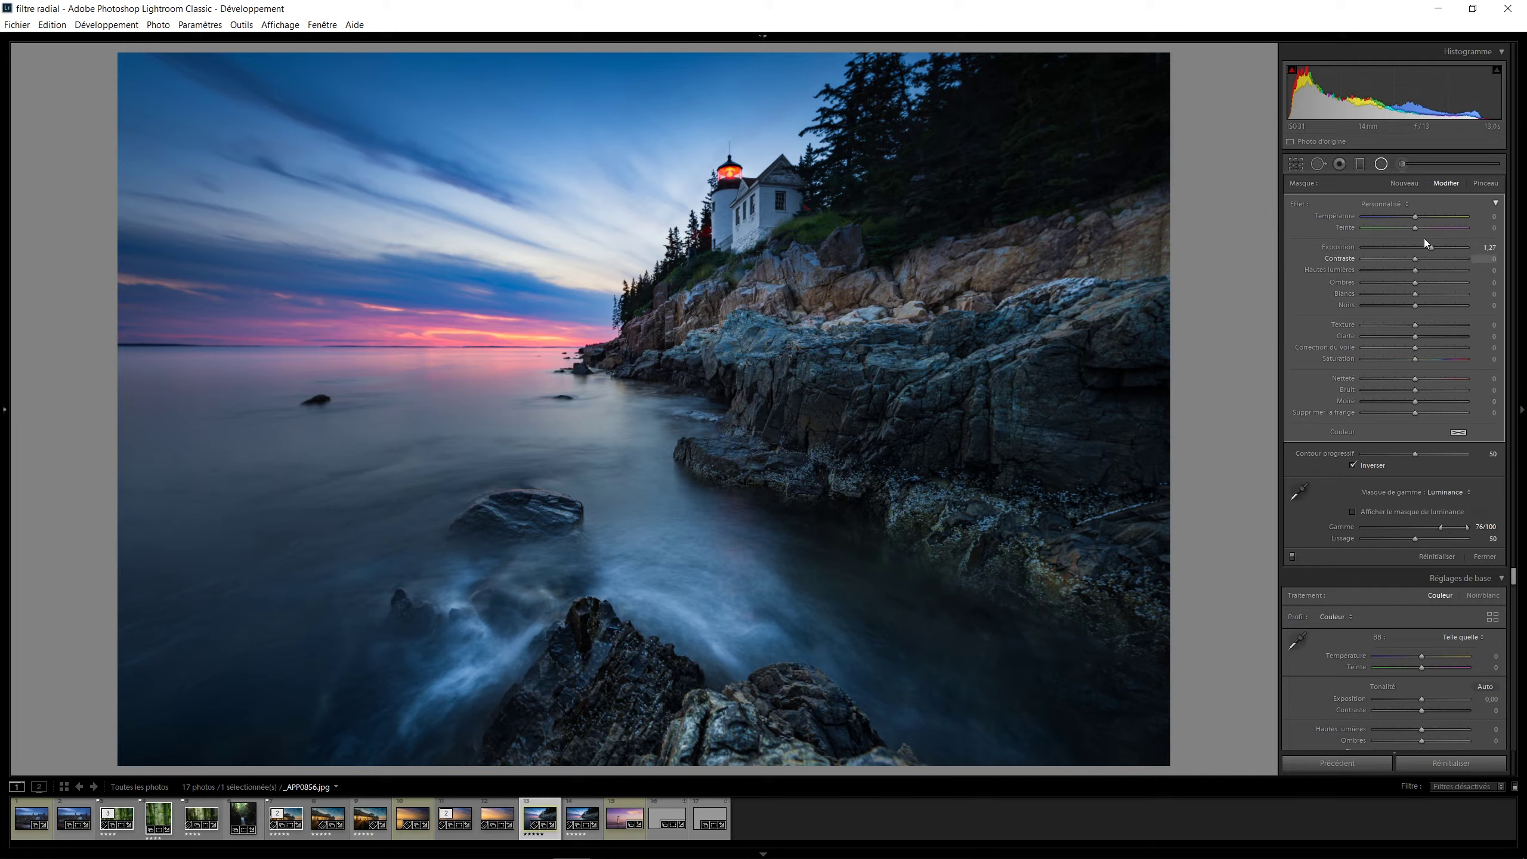
left_click_drag(1431, 246, 1444, 240)
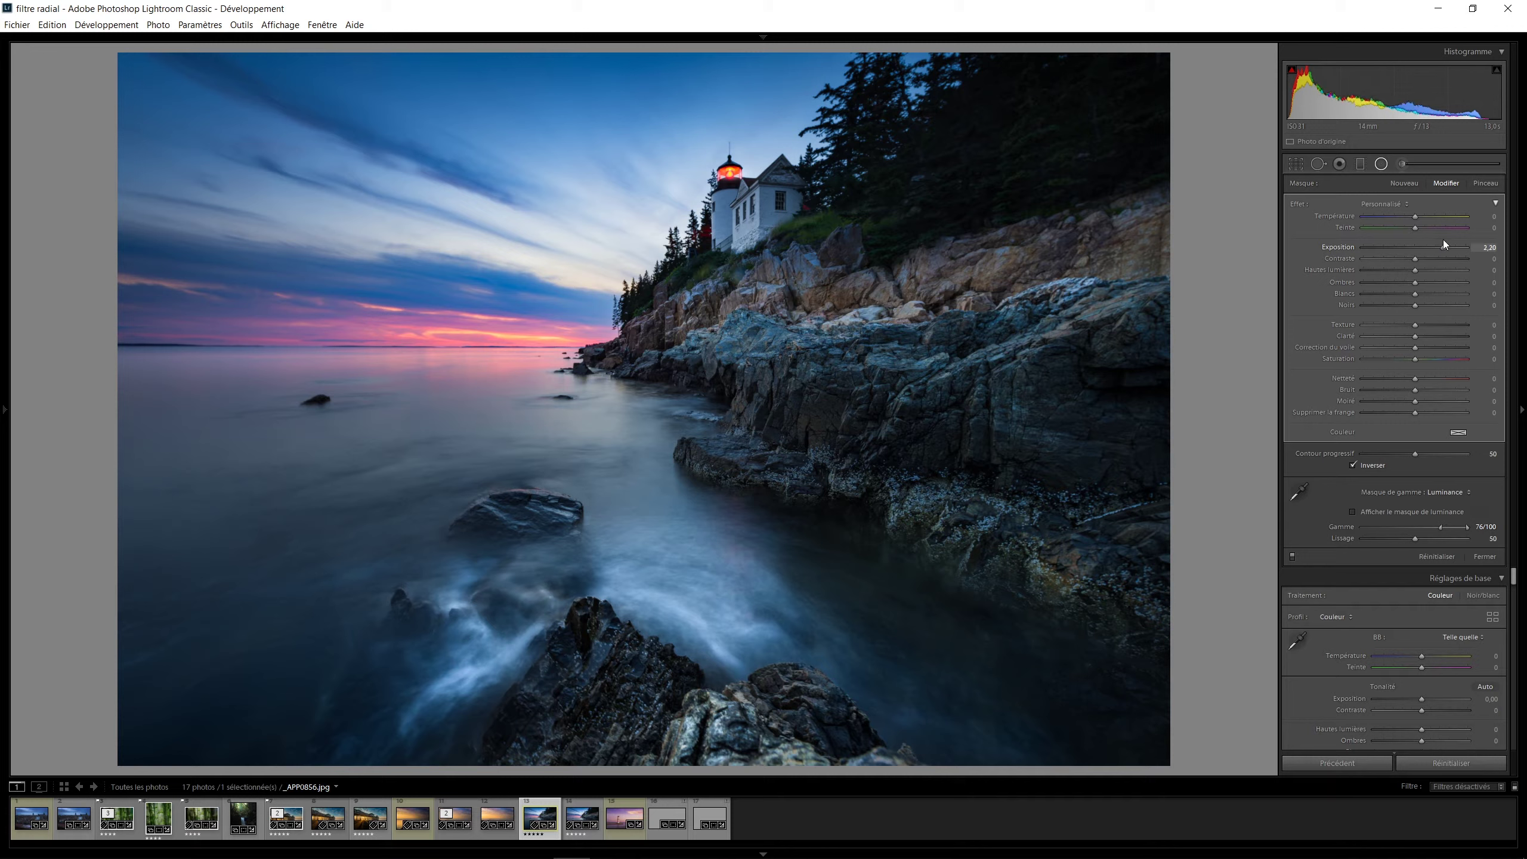
left_click_drag(1446, 245, 1447, 245)
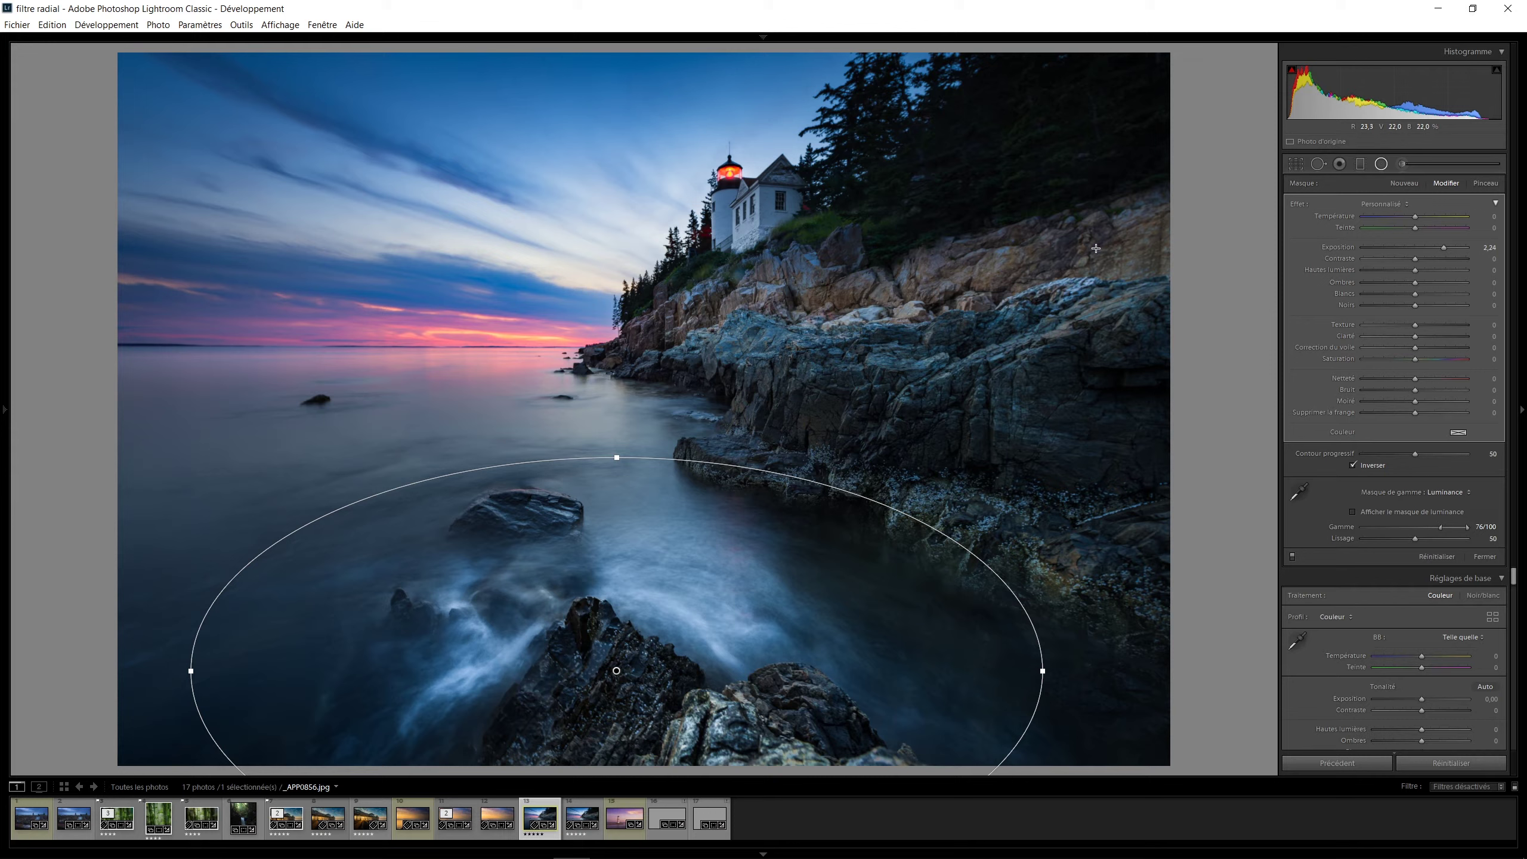
Add a wide radial filter over the sunset horizon and set its Clarté to 43 and Saturation to 48.
left_click(1404, 183)
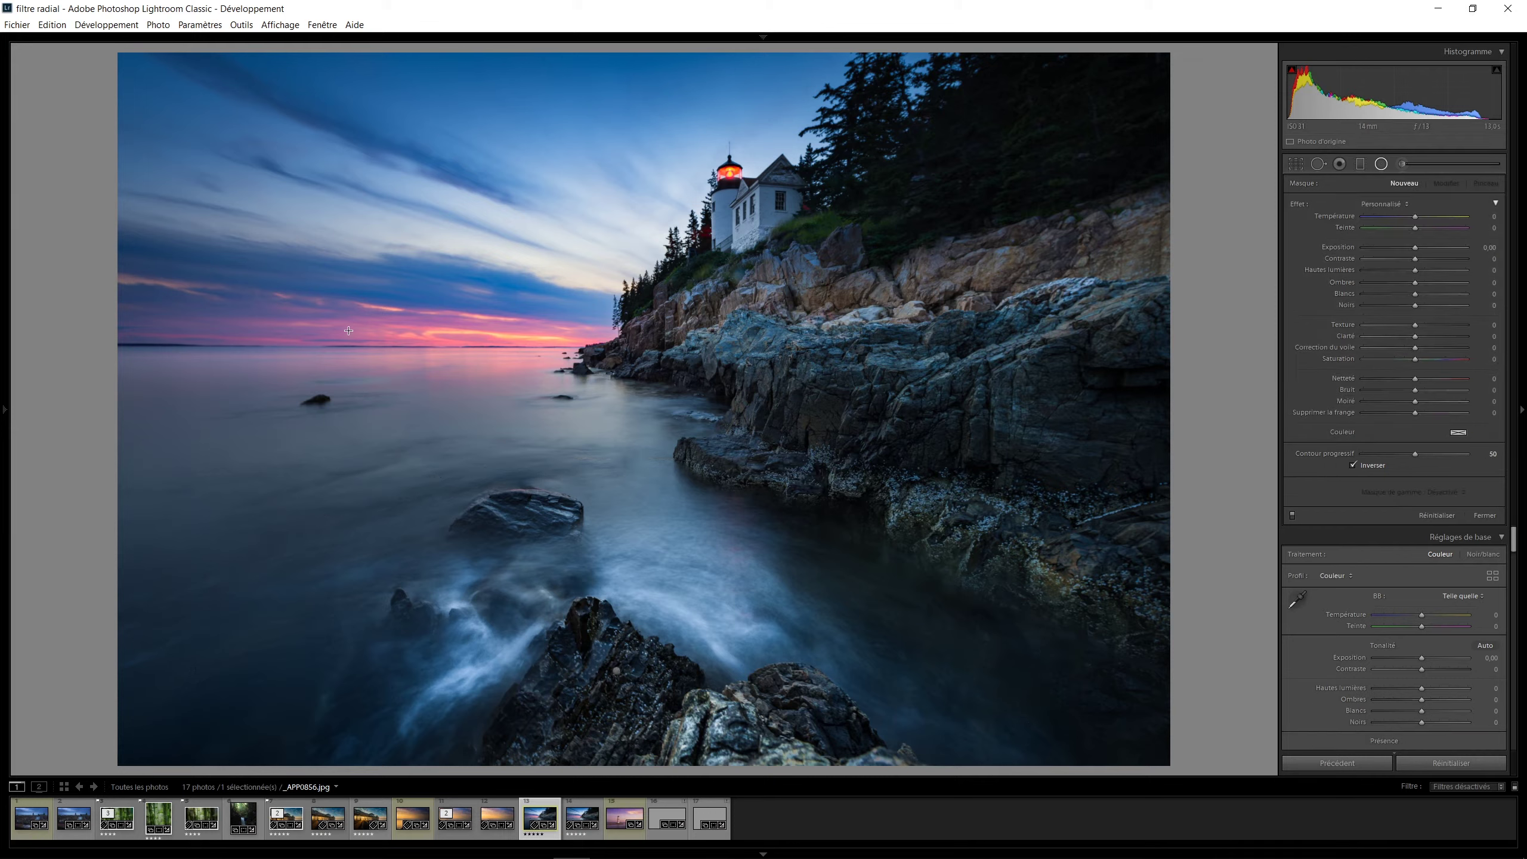
left_click_drag(322, 307, 759, 443)
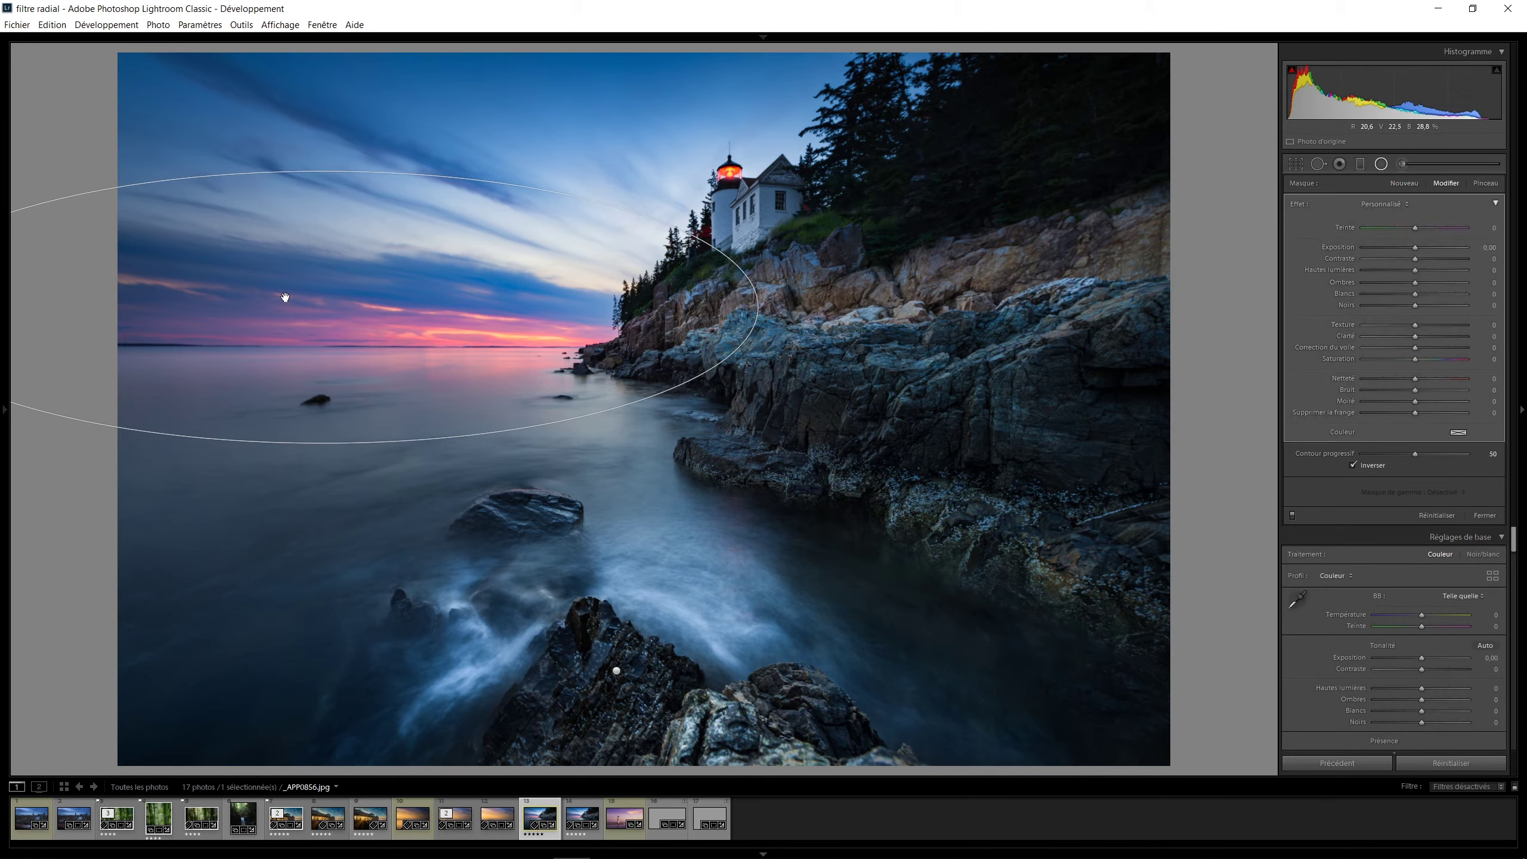
left_click_drag(319, 305, 386, 300)
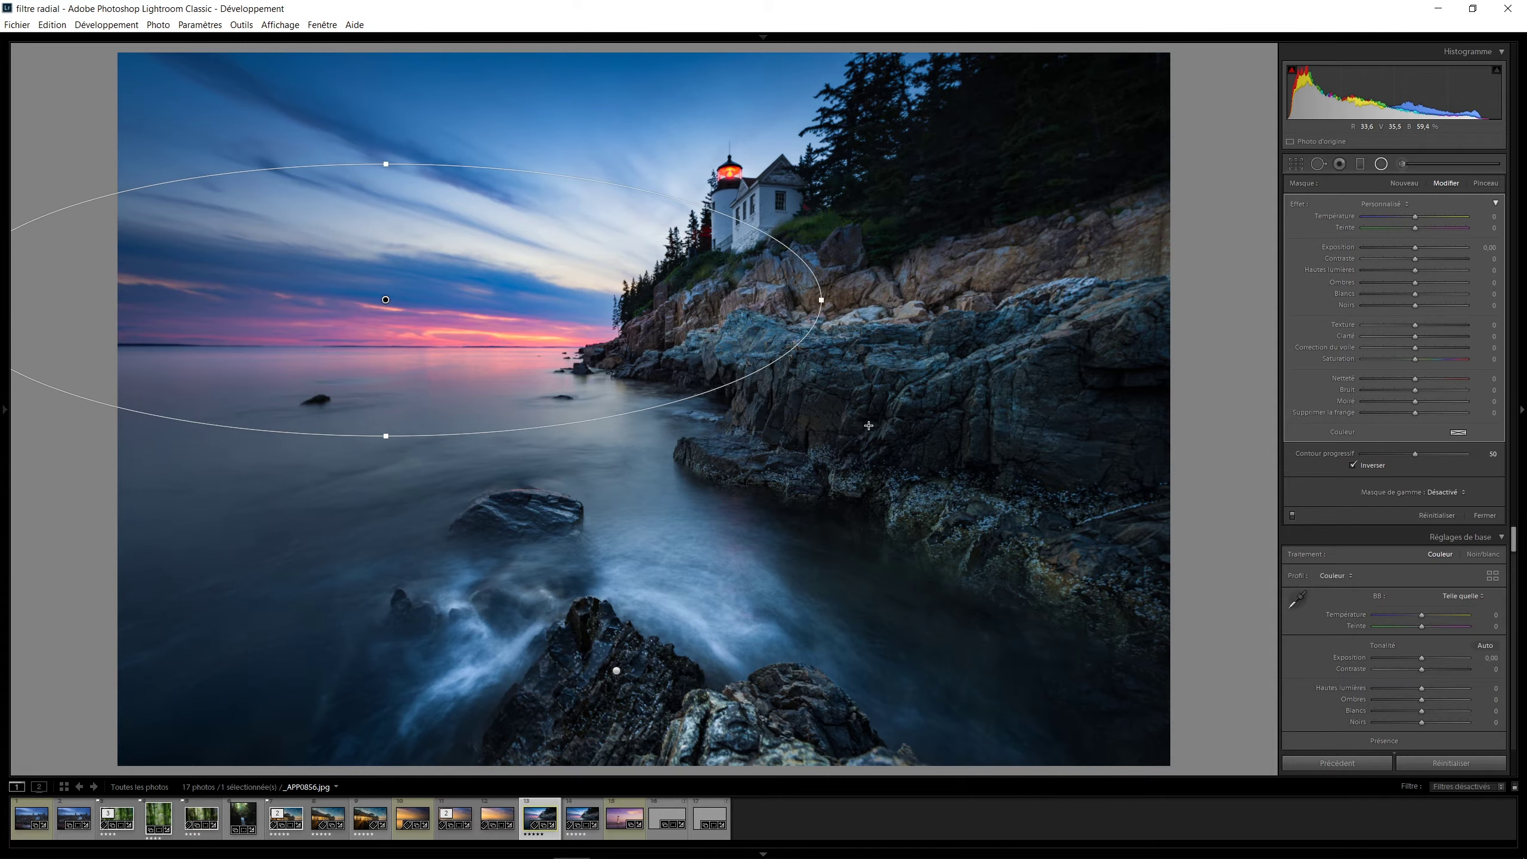
left_click_drag(1416, 336, 1443, 358)
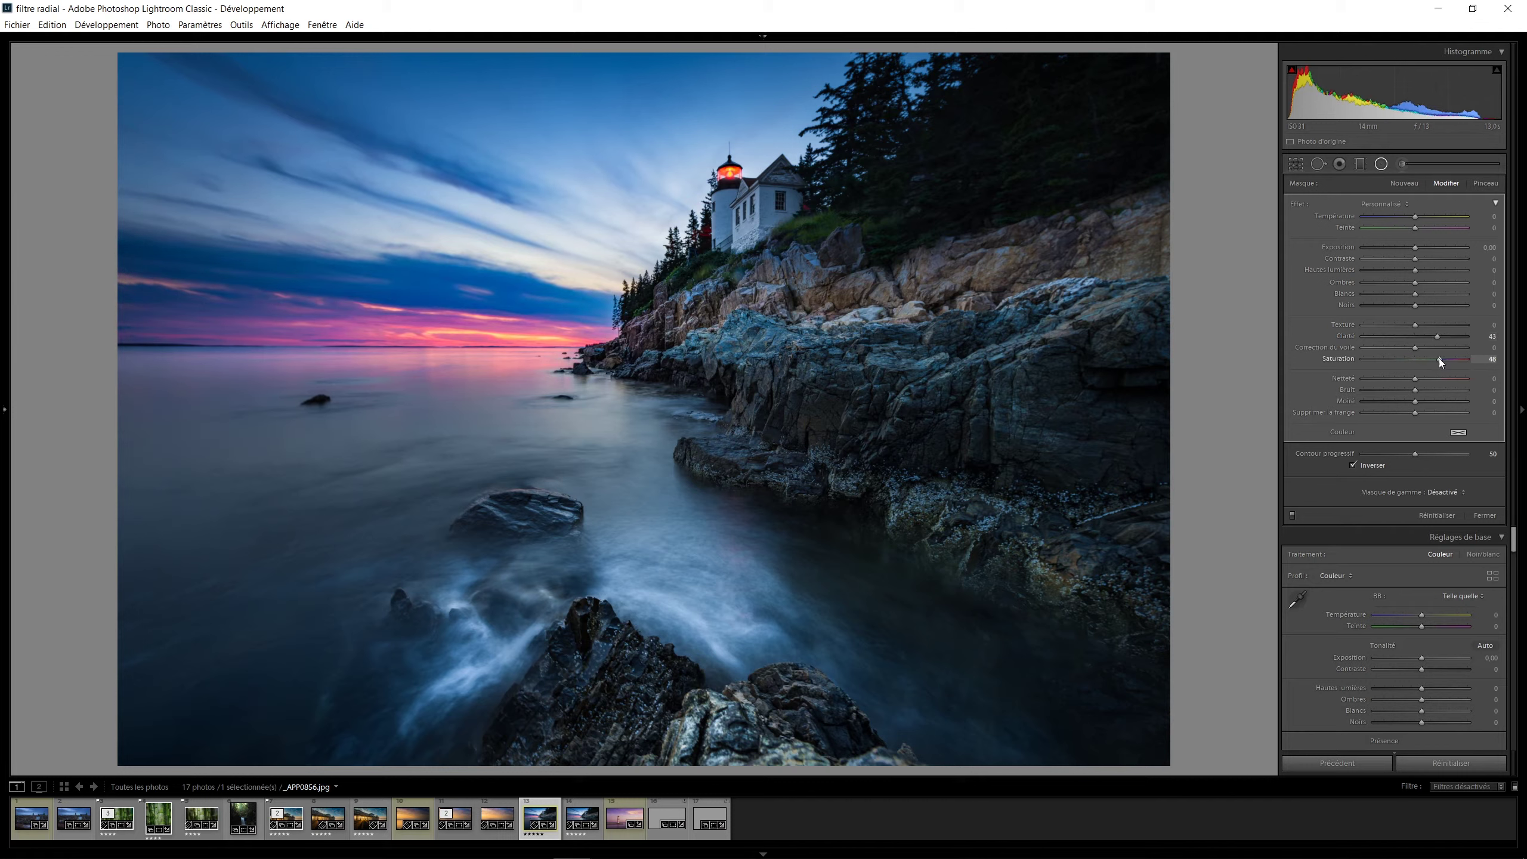
Apply a Couleur range mask to the sunset filter, sampling the pink-orange glow above the horizon.
left_click(1439, 492)
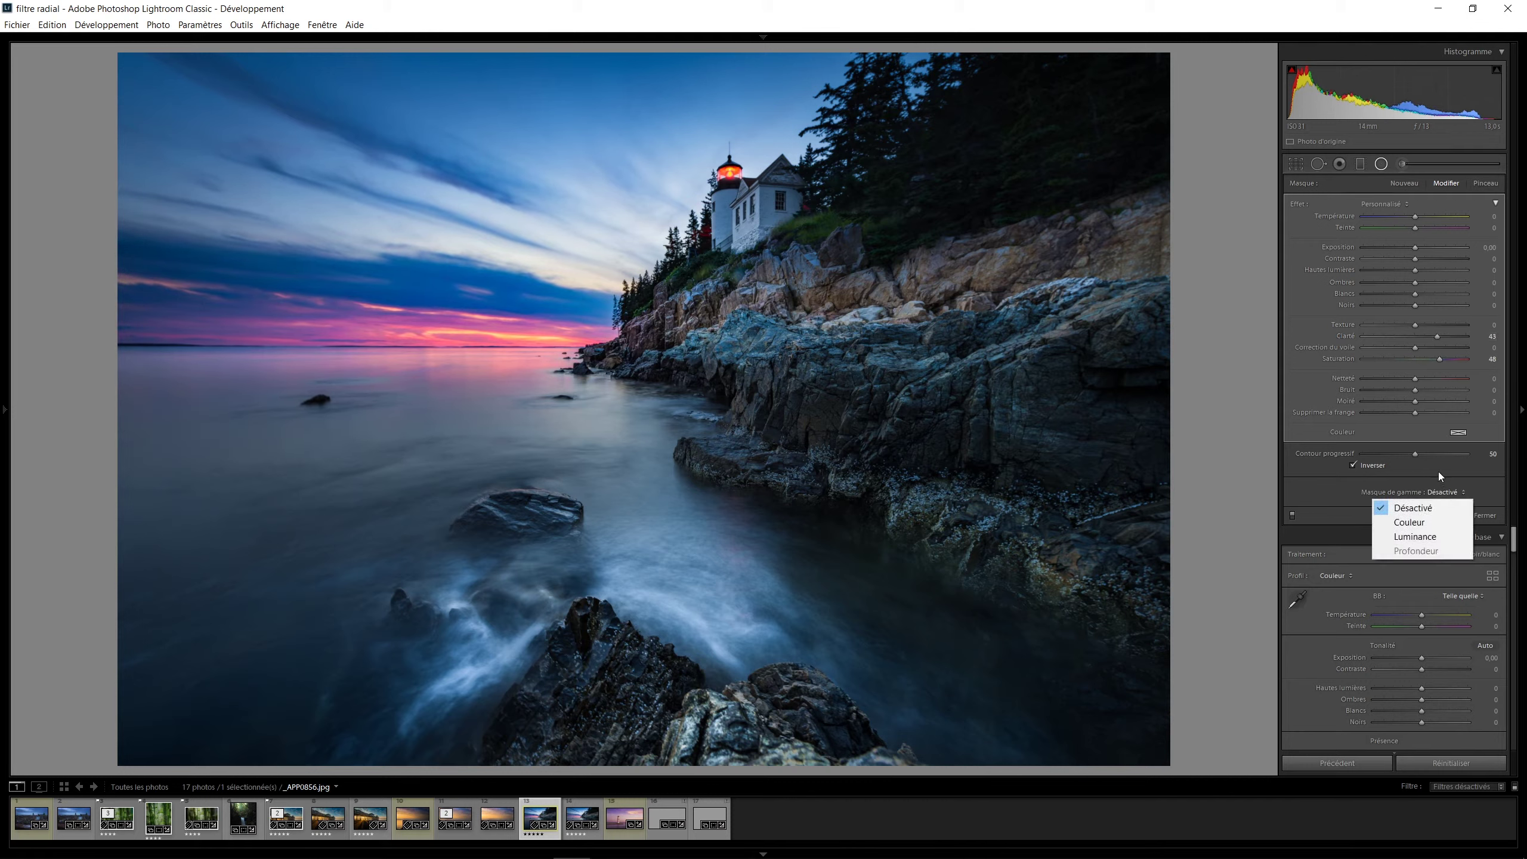
left_click(1422, 523)
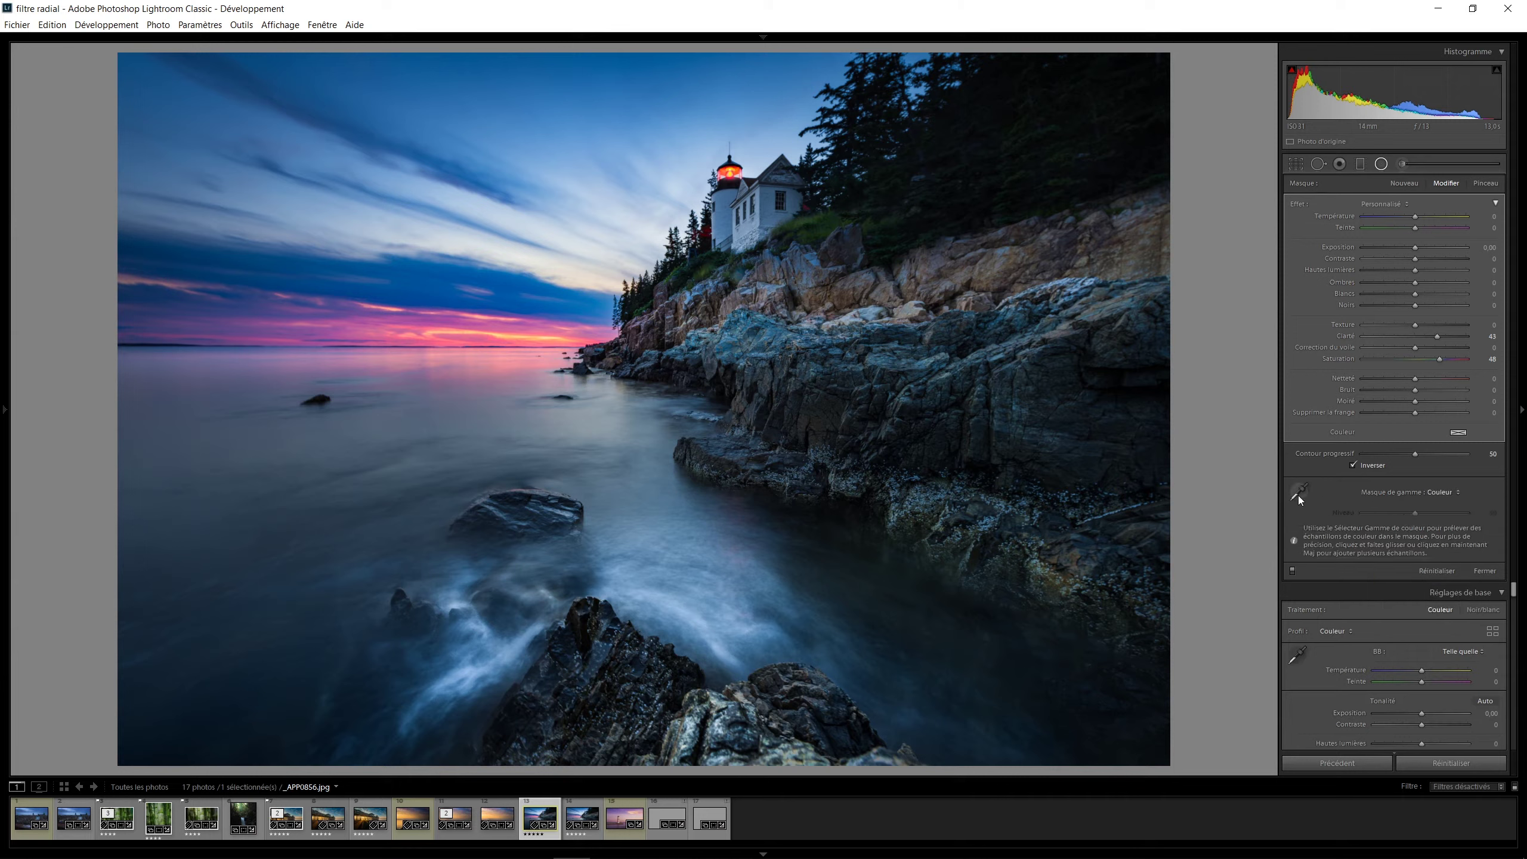
left_click(1298, 494)
left_click(506, 333)
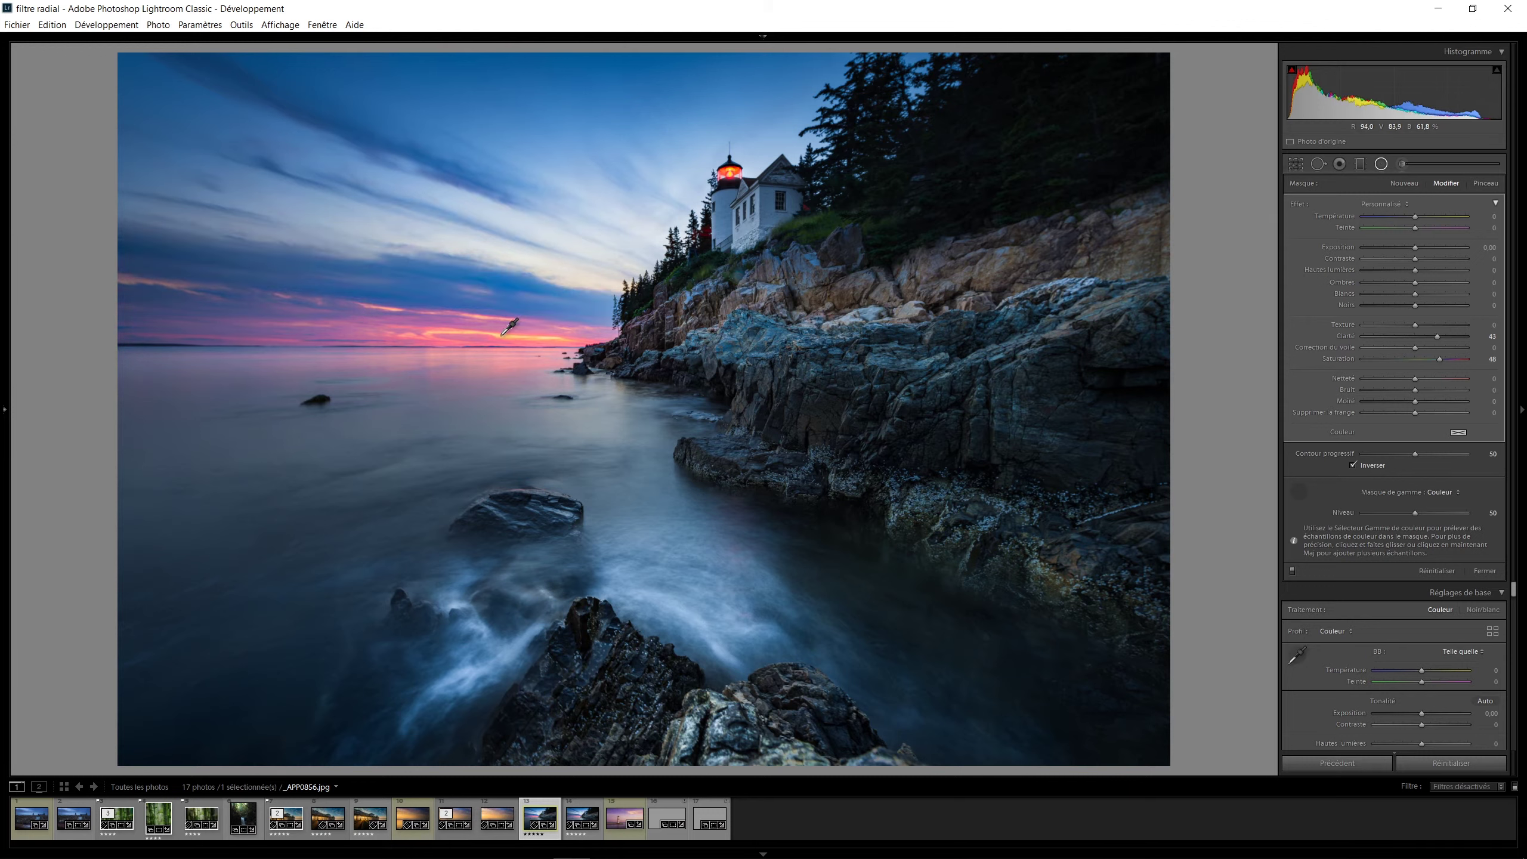
left_click(1298, 493)
Set the colour mask's Niveau to 83 while previewing the mask, and compare the photo with and without its radial filters.
key("alt")
left_click_drag(1414, 512, 1453, 503)
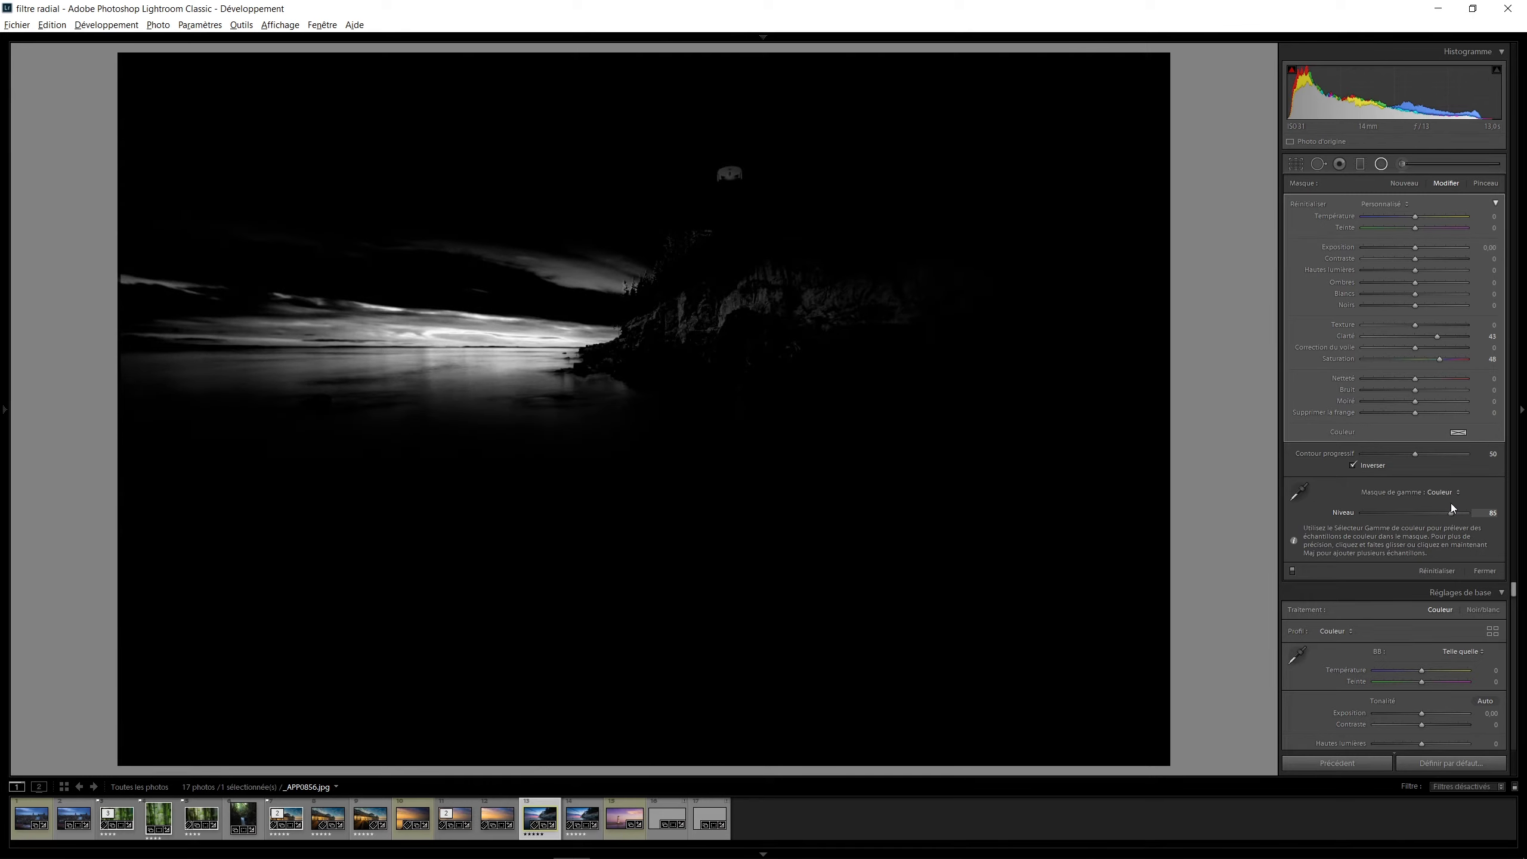
left_click_drag(1449, 508, 1452, 505)
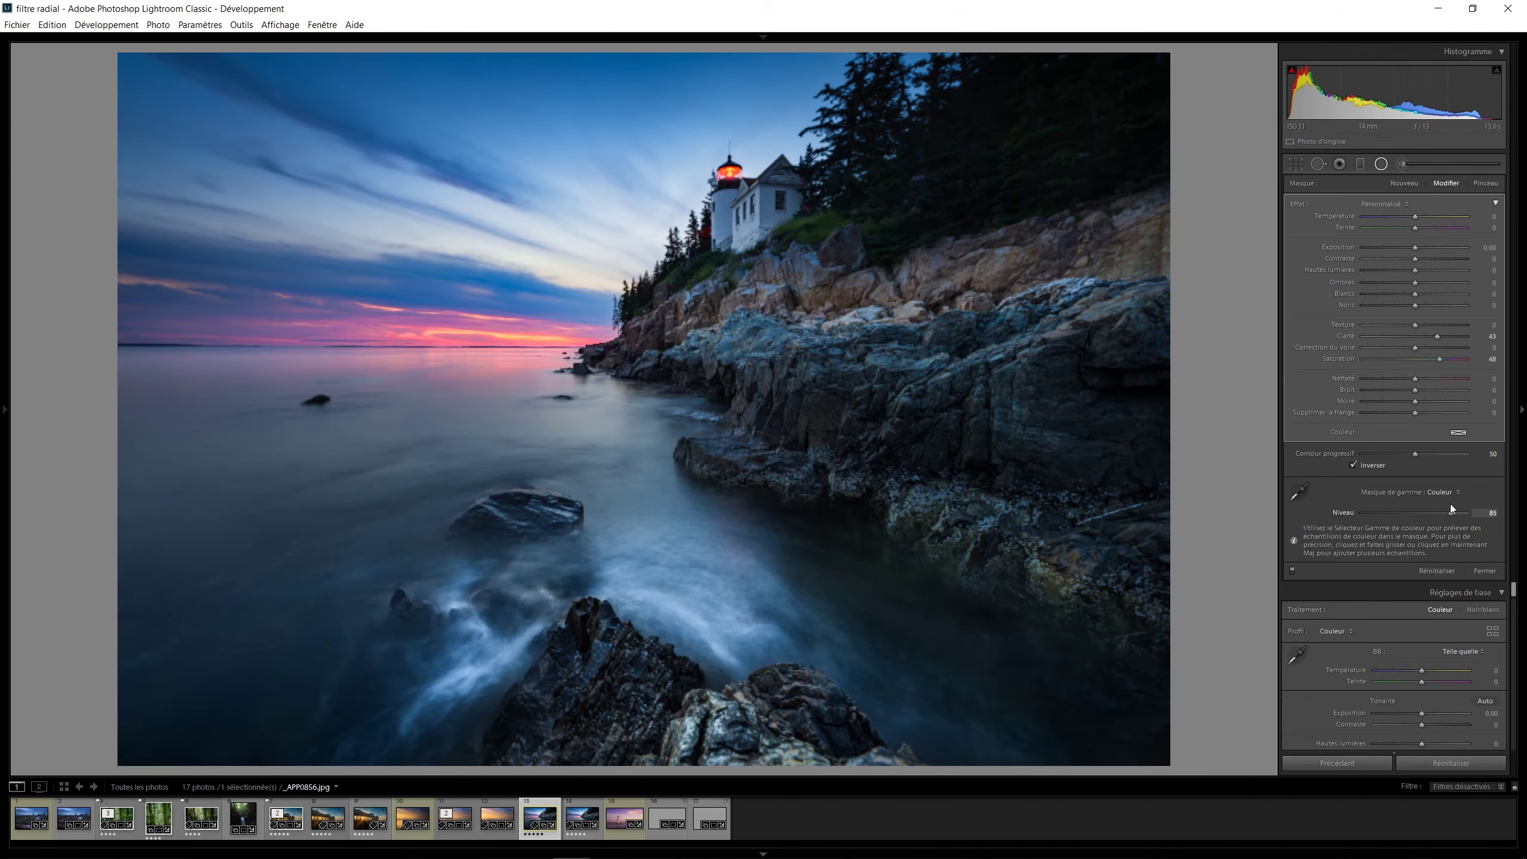
left_click(1449, 509)
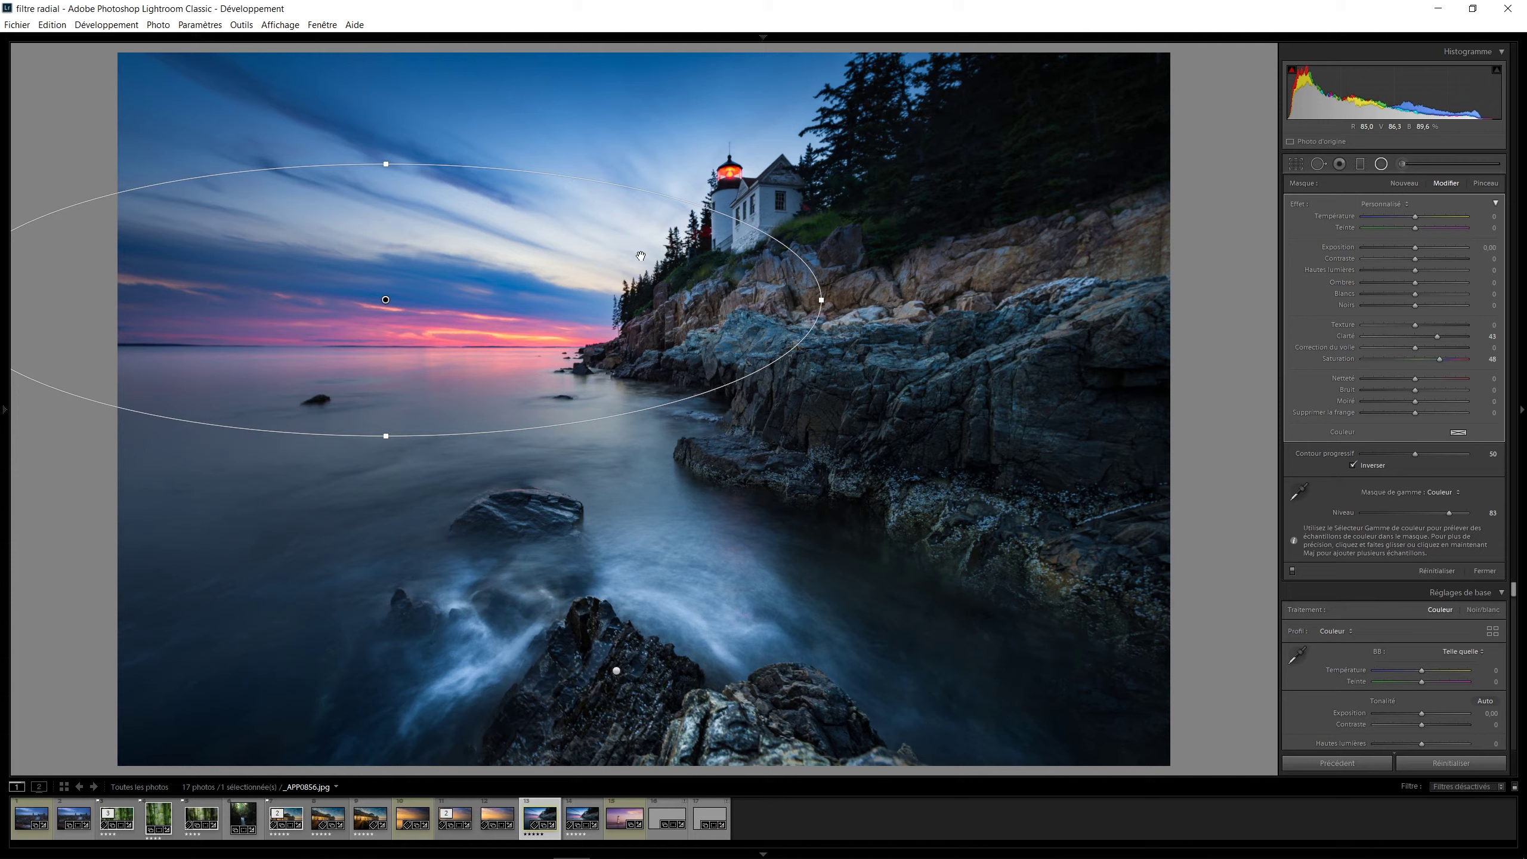
left_click(1292, 570)
left_click(1291, 569)
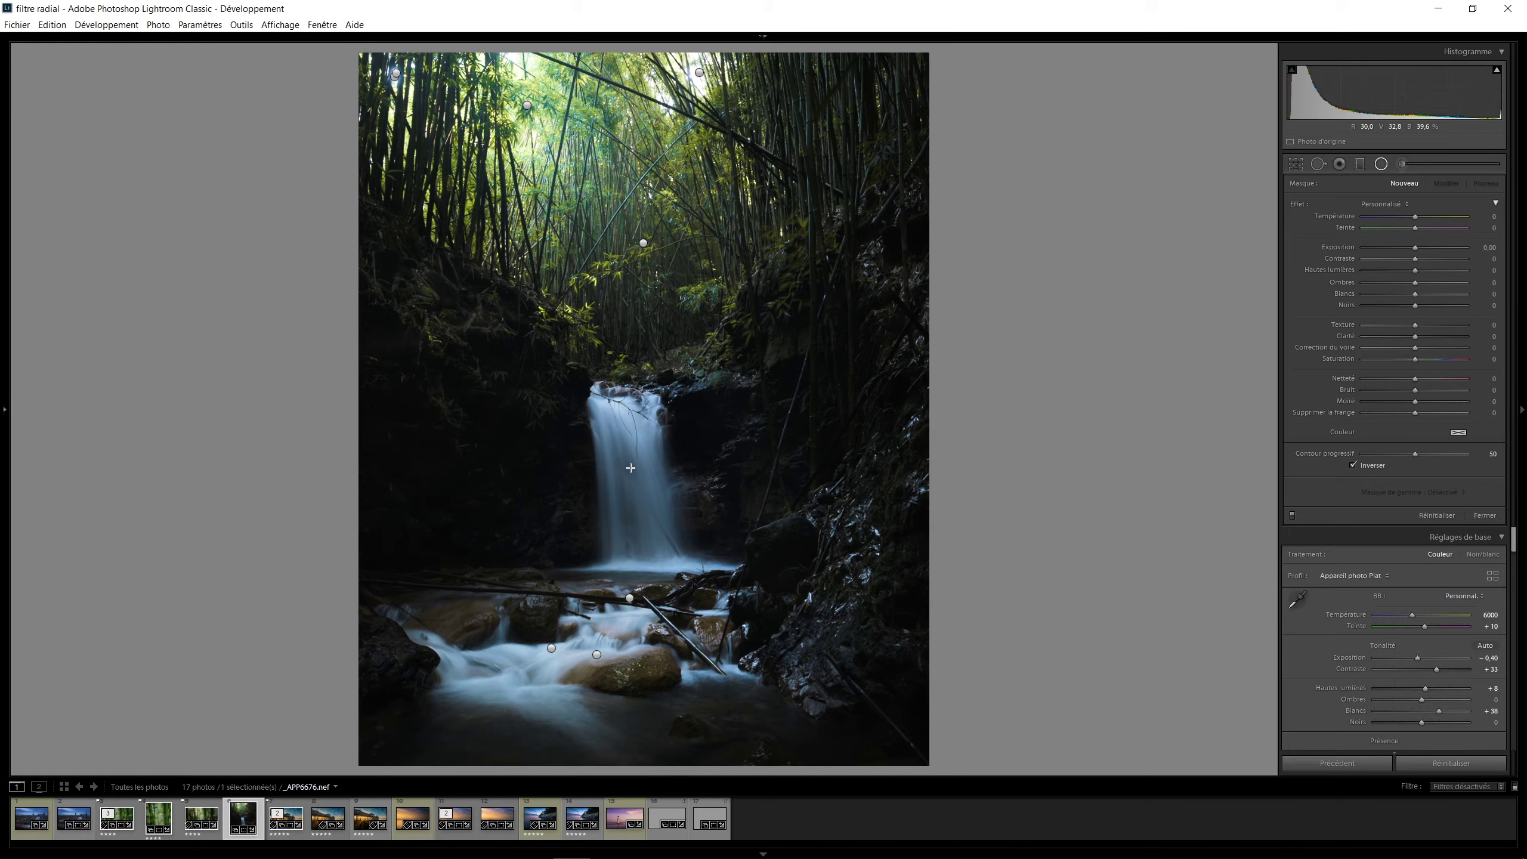
Draw a radial filter centred on the waterfall in _APP6676.nef and give it a Luminance range mask.
left_click_drag(683, 575, 855, 643)
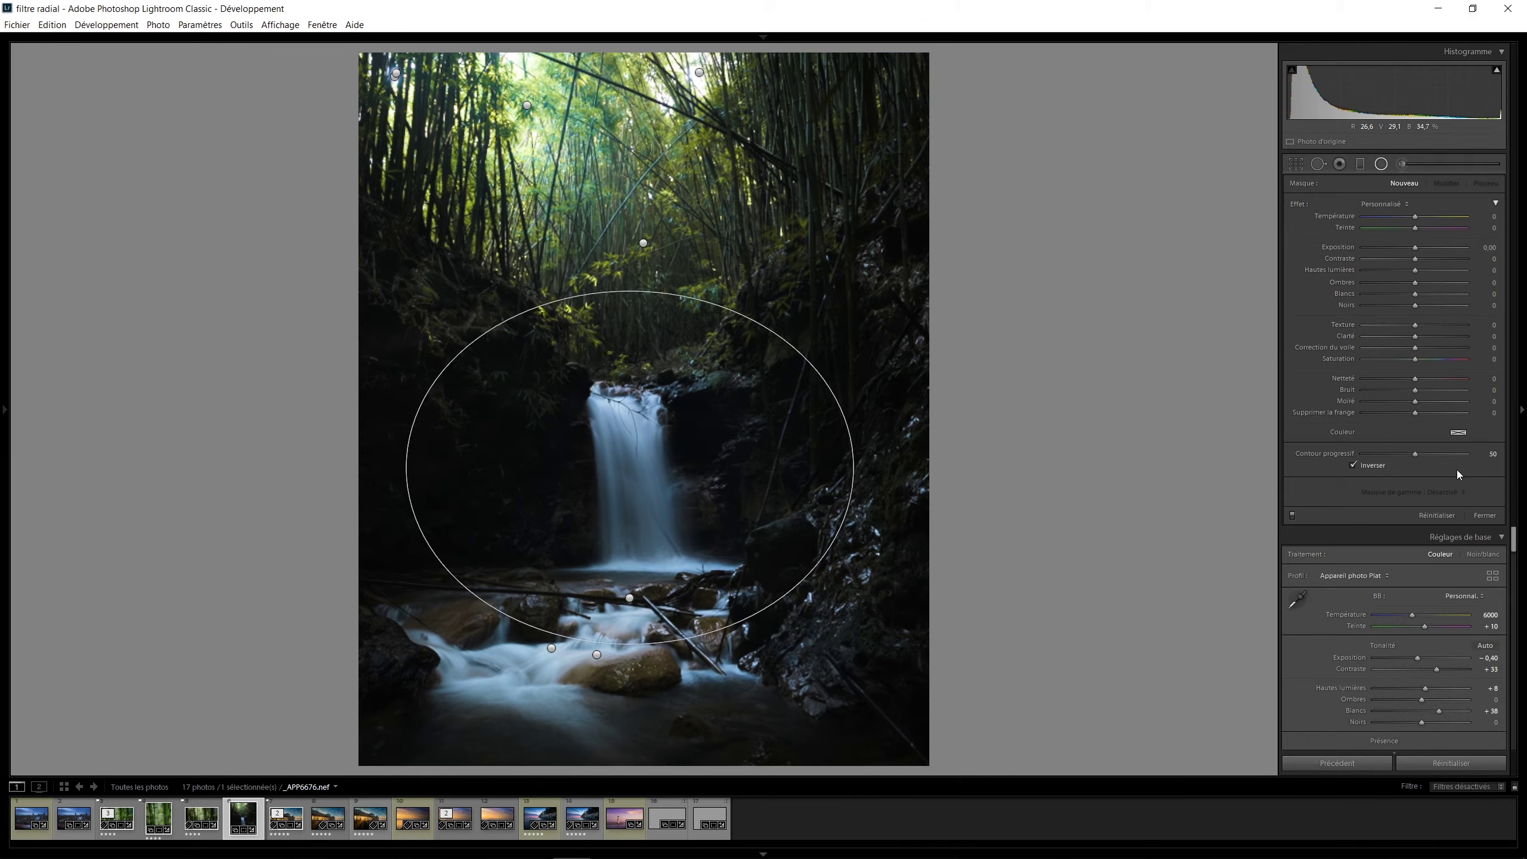
left_click(1443, 492)
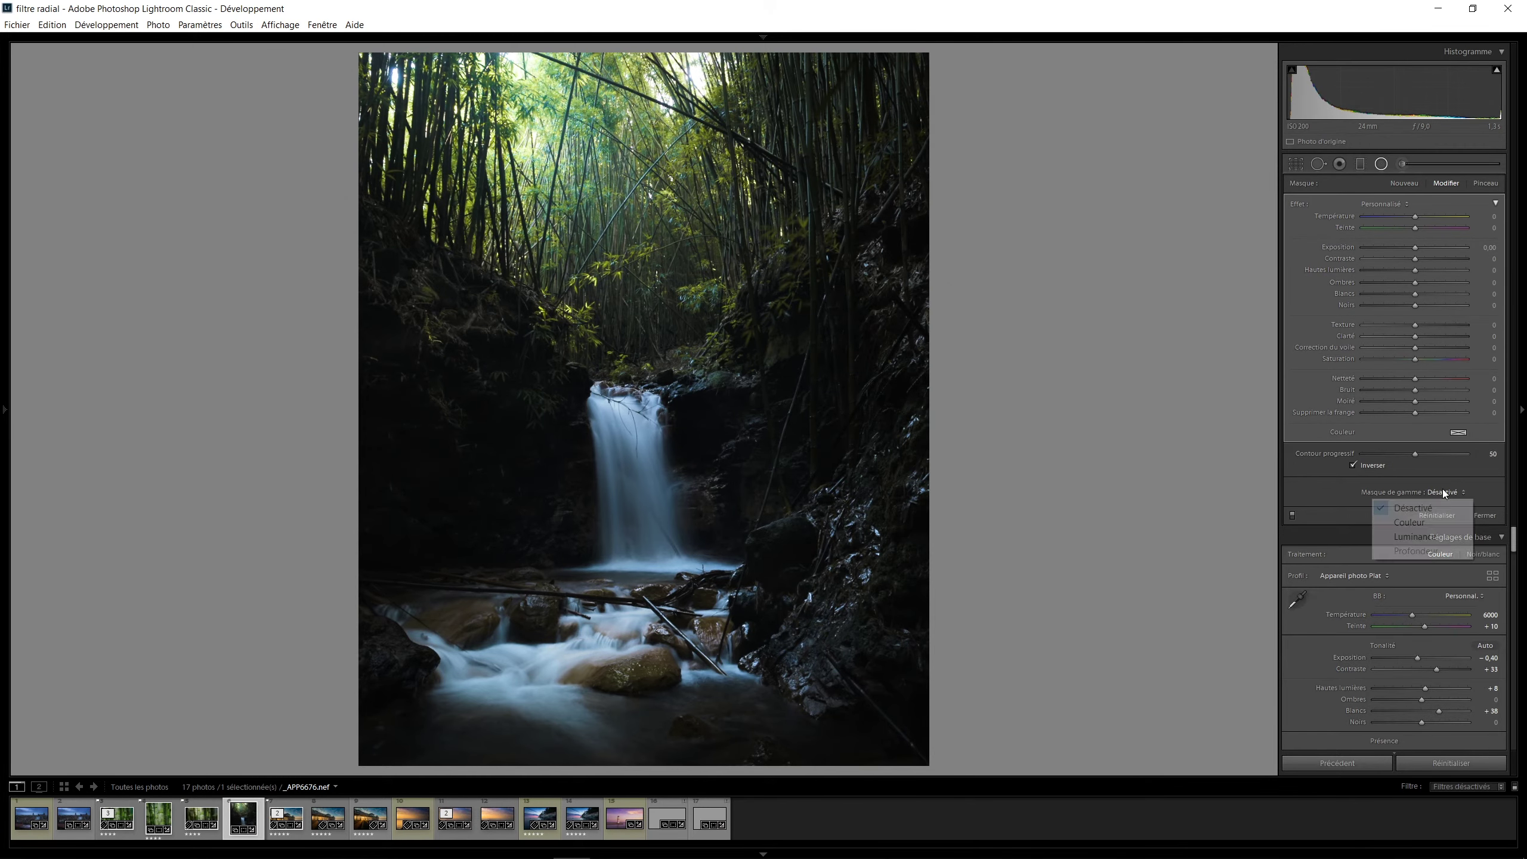
left_click(1410, 537)
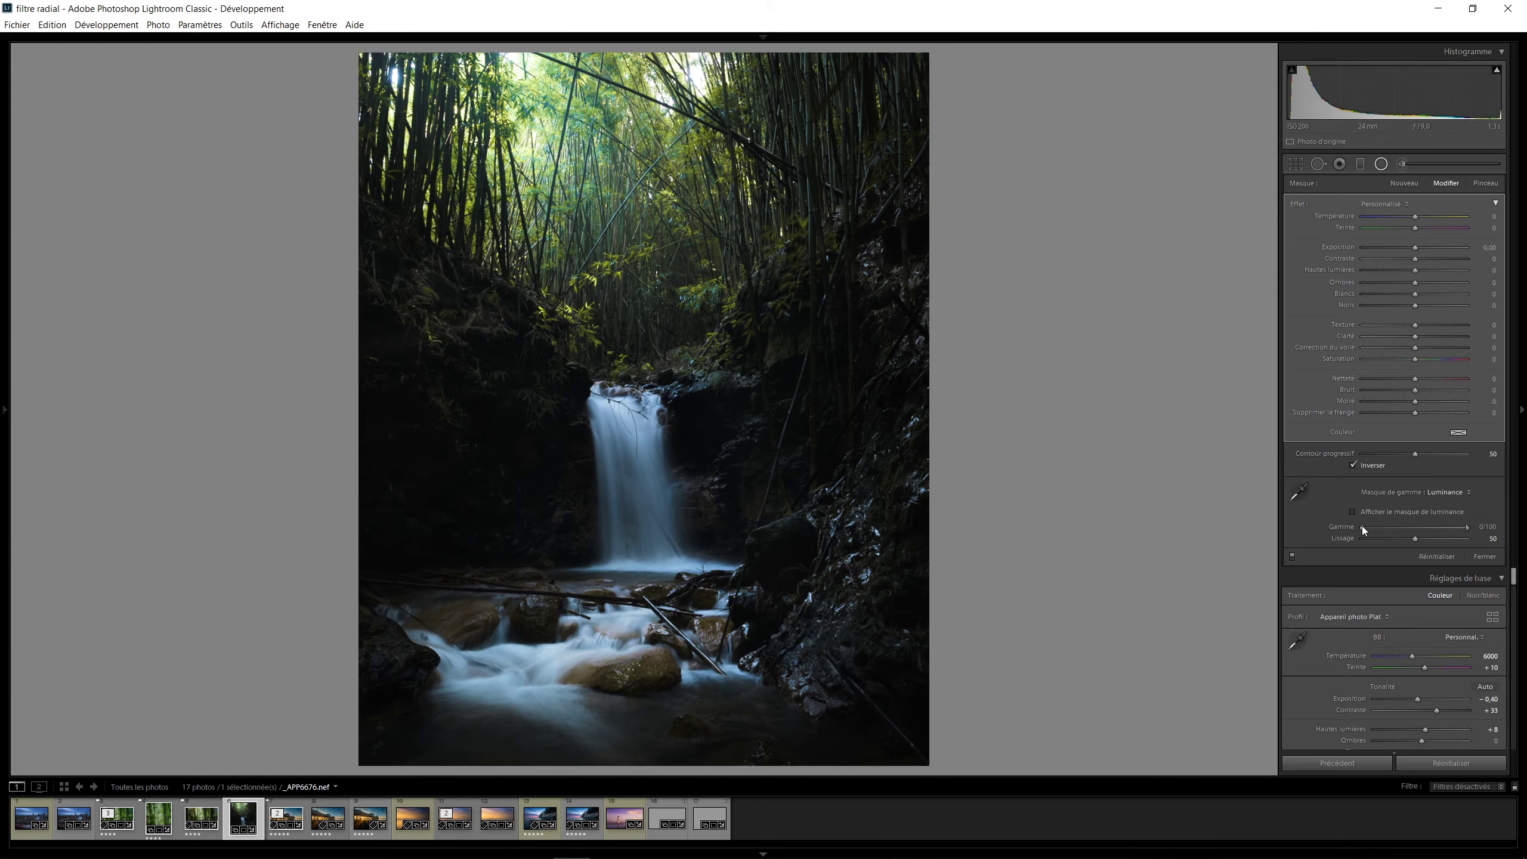
Limit the waterfall filter's luminance Gamme to 90/100 with Lissage 17, and raise its Exposition slightly.
left_click_drag(1362, 527, 1393, 526)
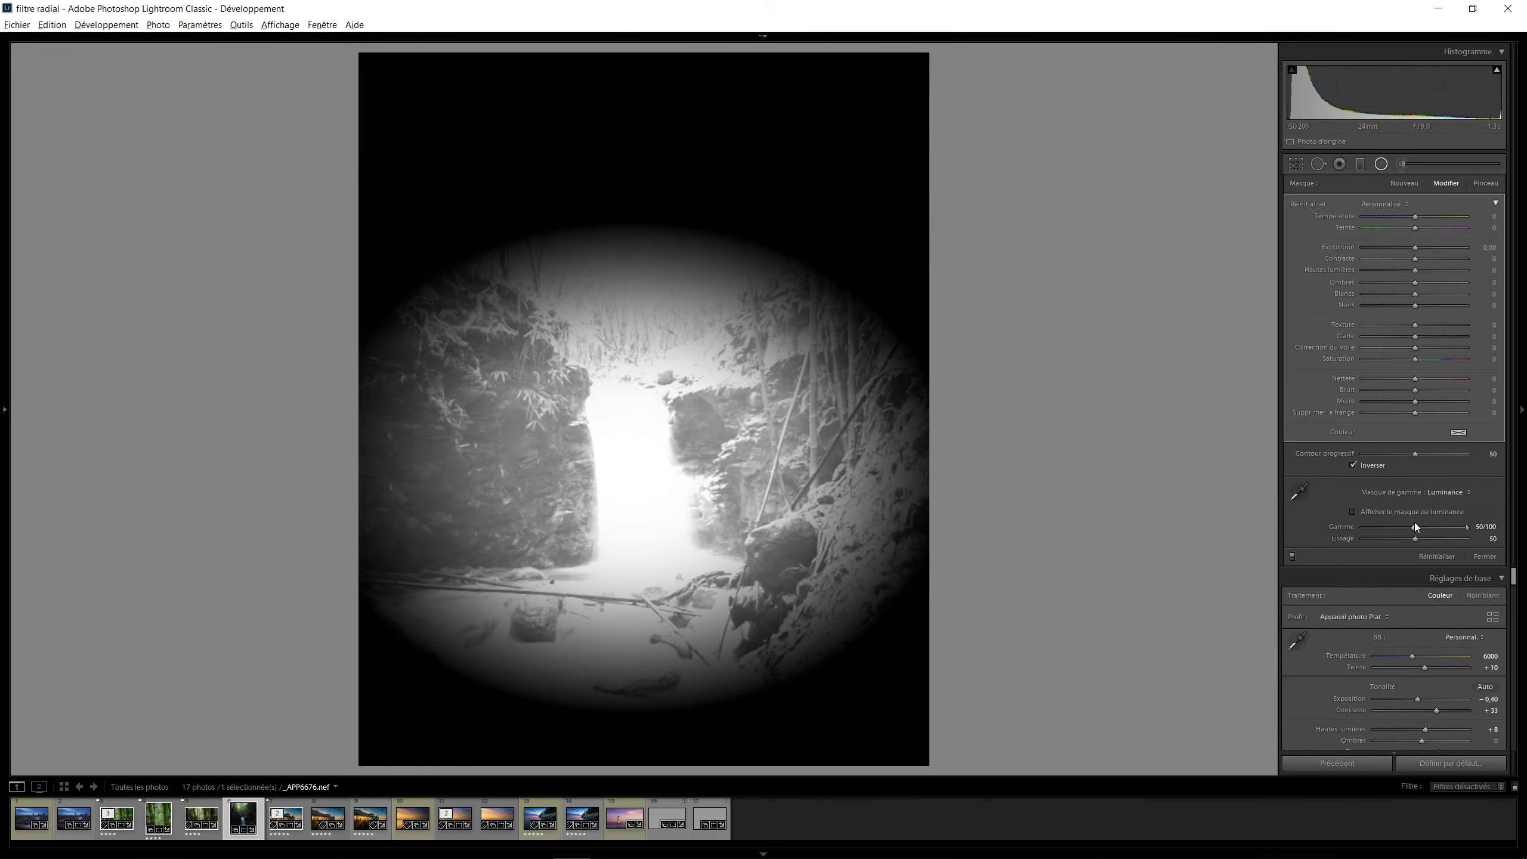
left_click_drag(1429, 520, 1380, 538)
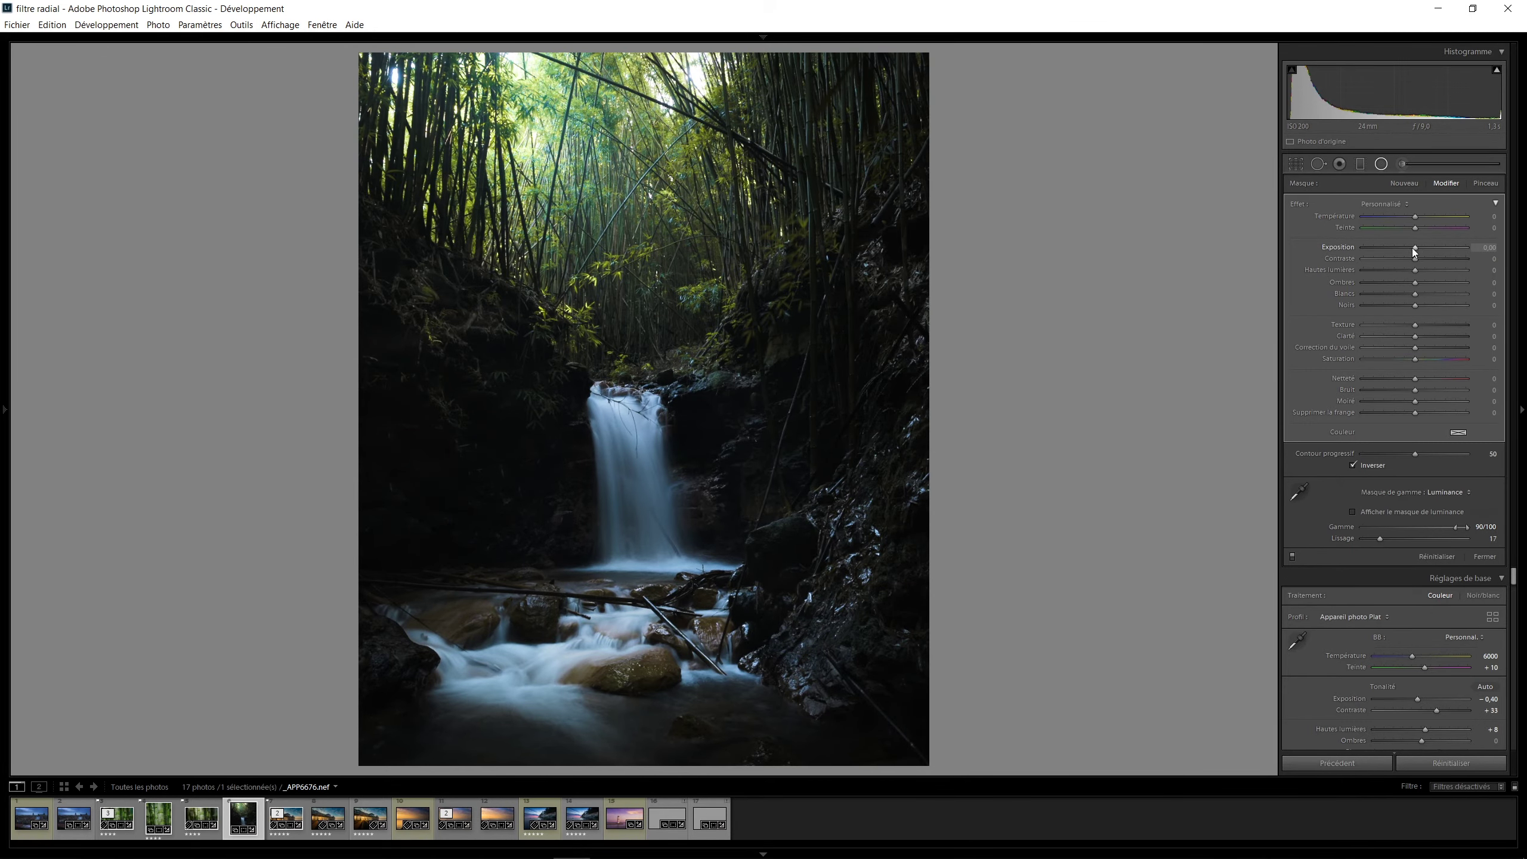
mouse_move(1415, 247)
left_mouse_down()
mouse_move(1432, 247)
mouse_move(1424, 260)
left_mouse_up()
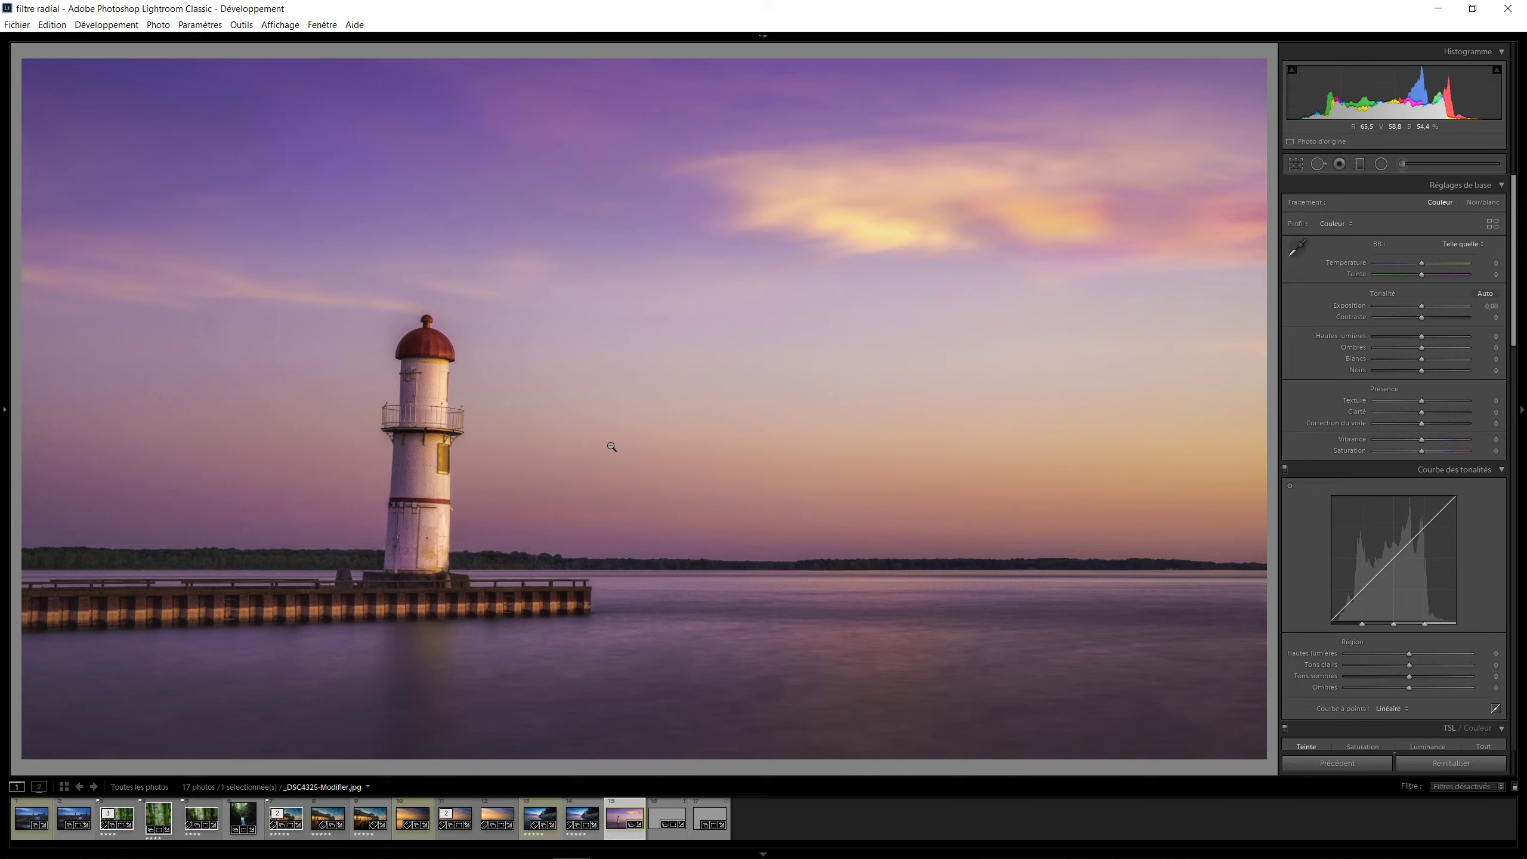
Draw a wide, flat radial filter on the purple lighthouse photo, centred outside the image beyond its right edge.
key("ctrl+minus")
key("ctrl+minus")
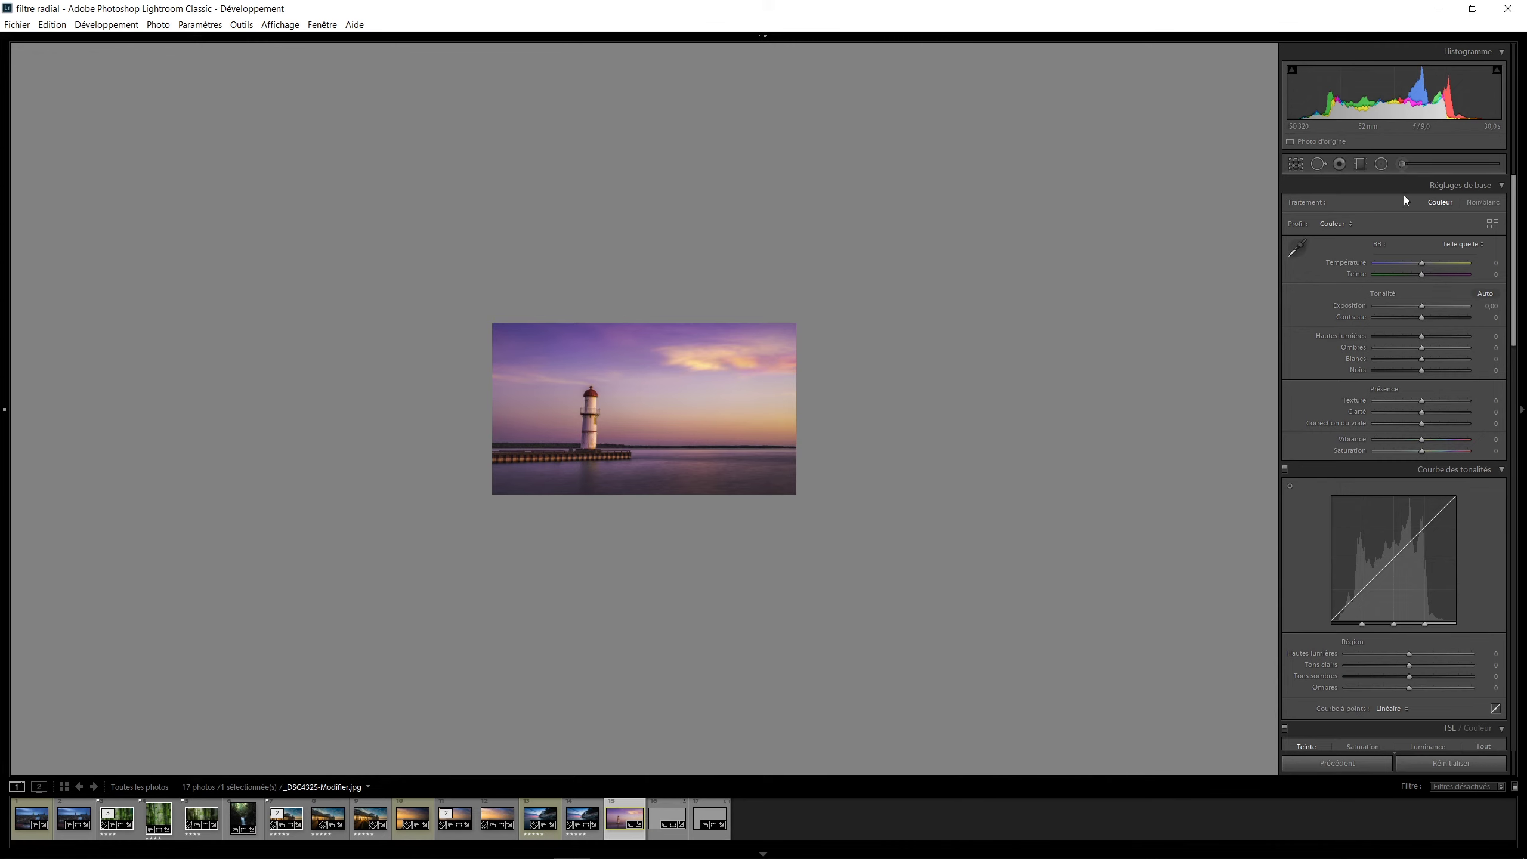
left_click(1381, 165)
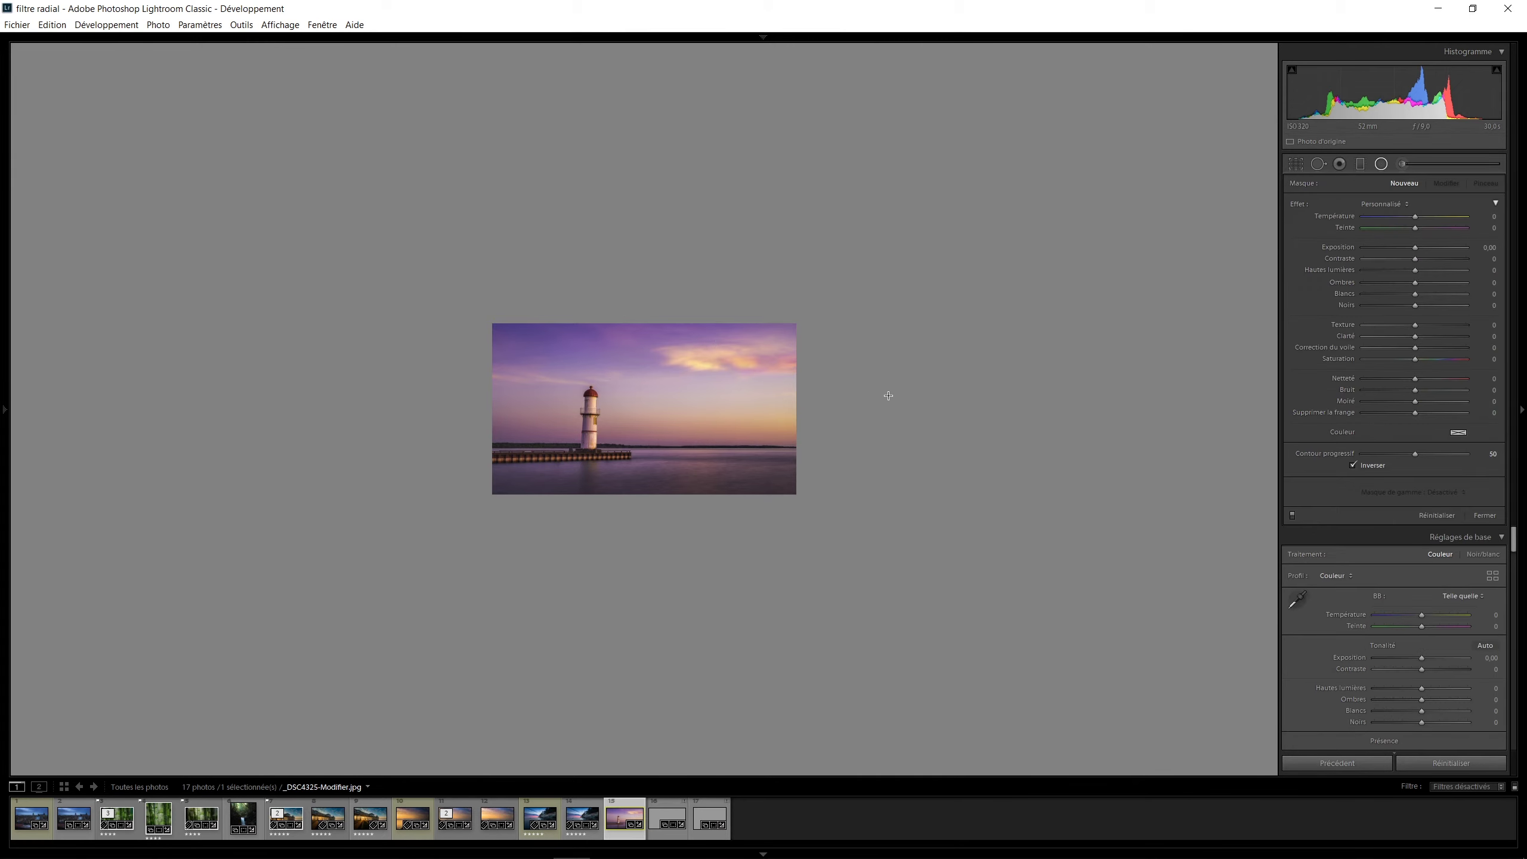
left_click_drag(908, 383, 385, 437)
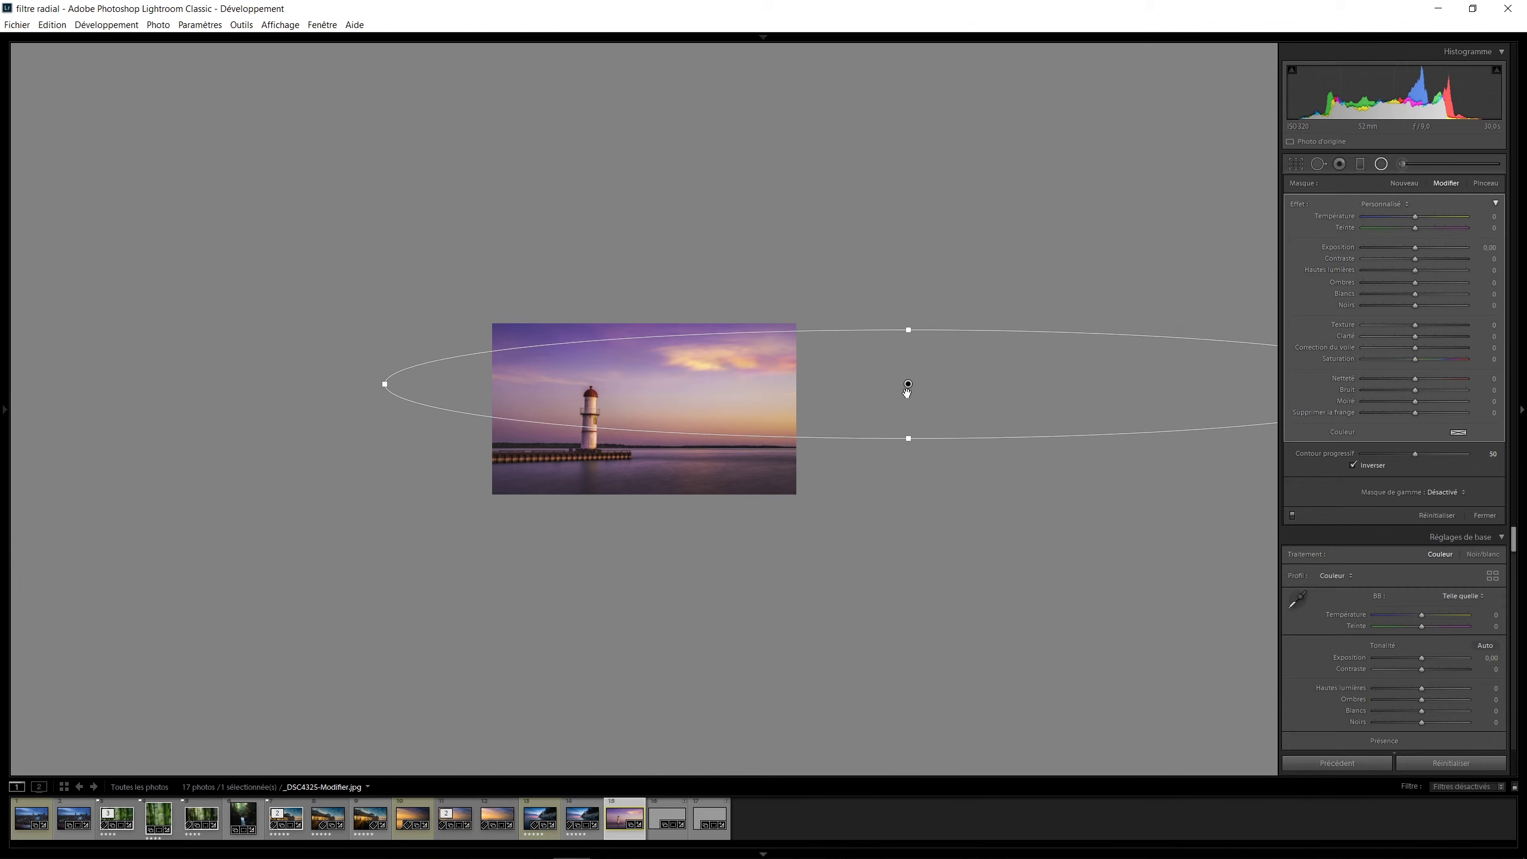
Stretch the off-image radial filter far past the photo's left edge, tilt it slightly and reposition its centre beyond the right edge.
left_click_drag(908, 385, 961, 373)
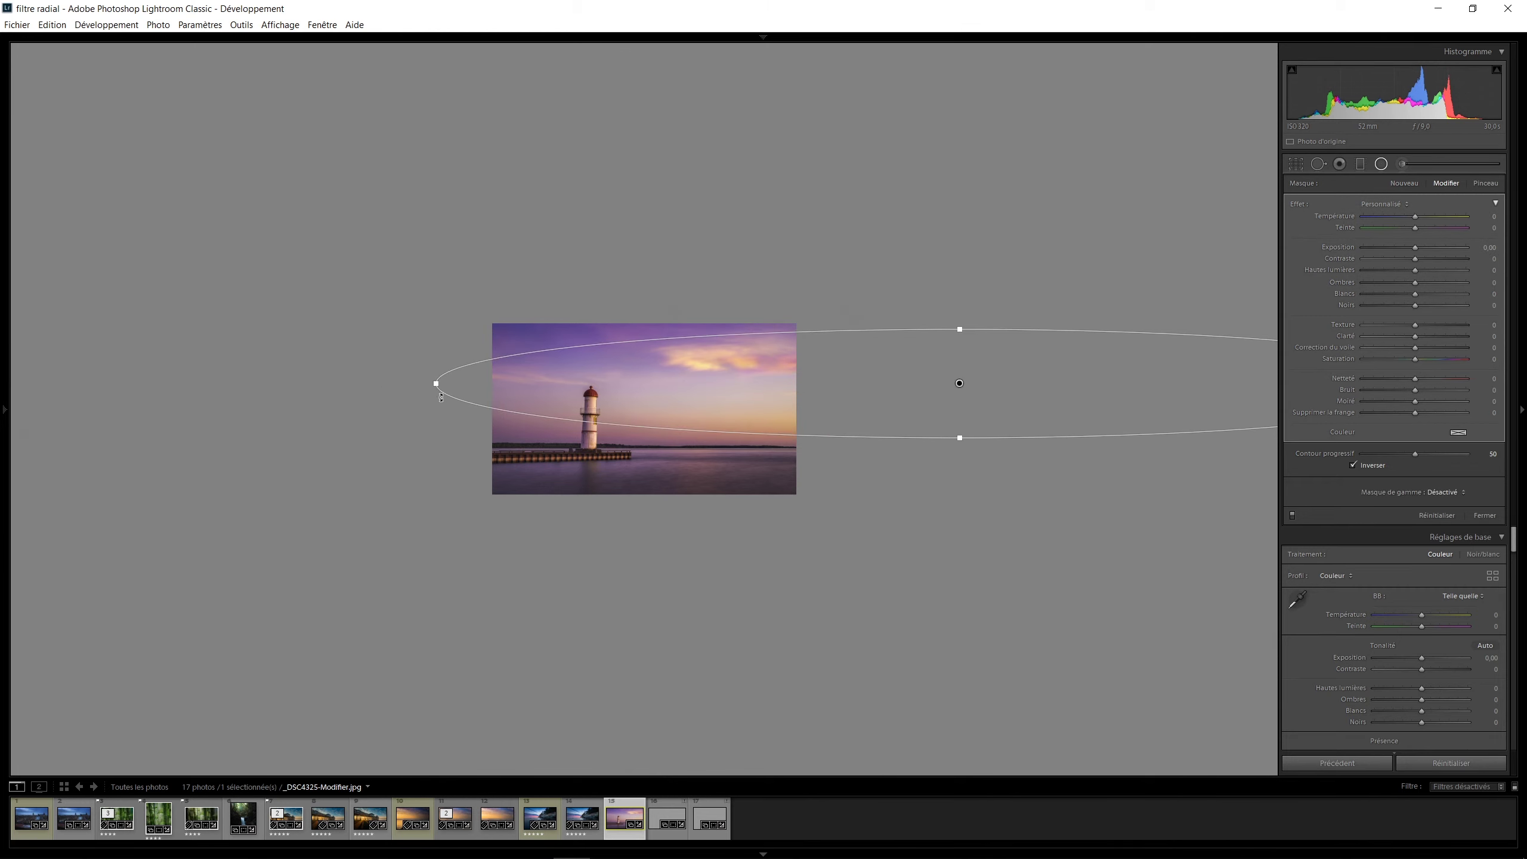
left_click_drag(433, 386, 256, 384)
left_click_drag(434, 390, 119, 392)
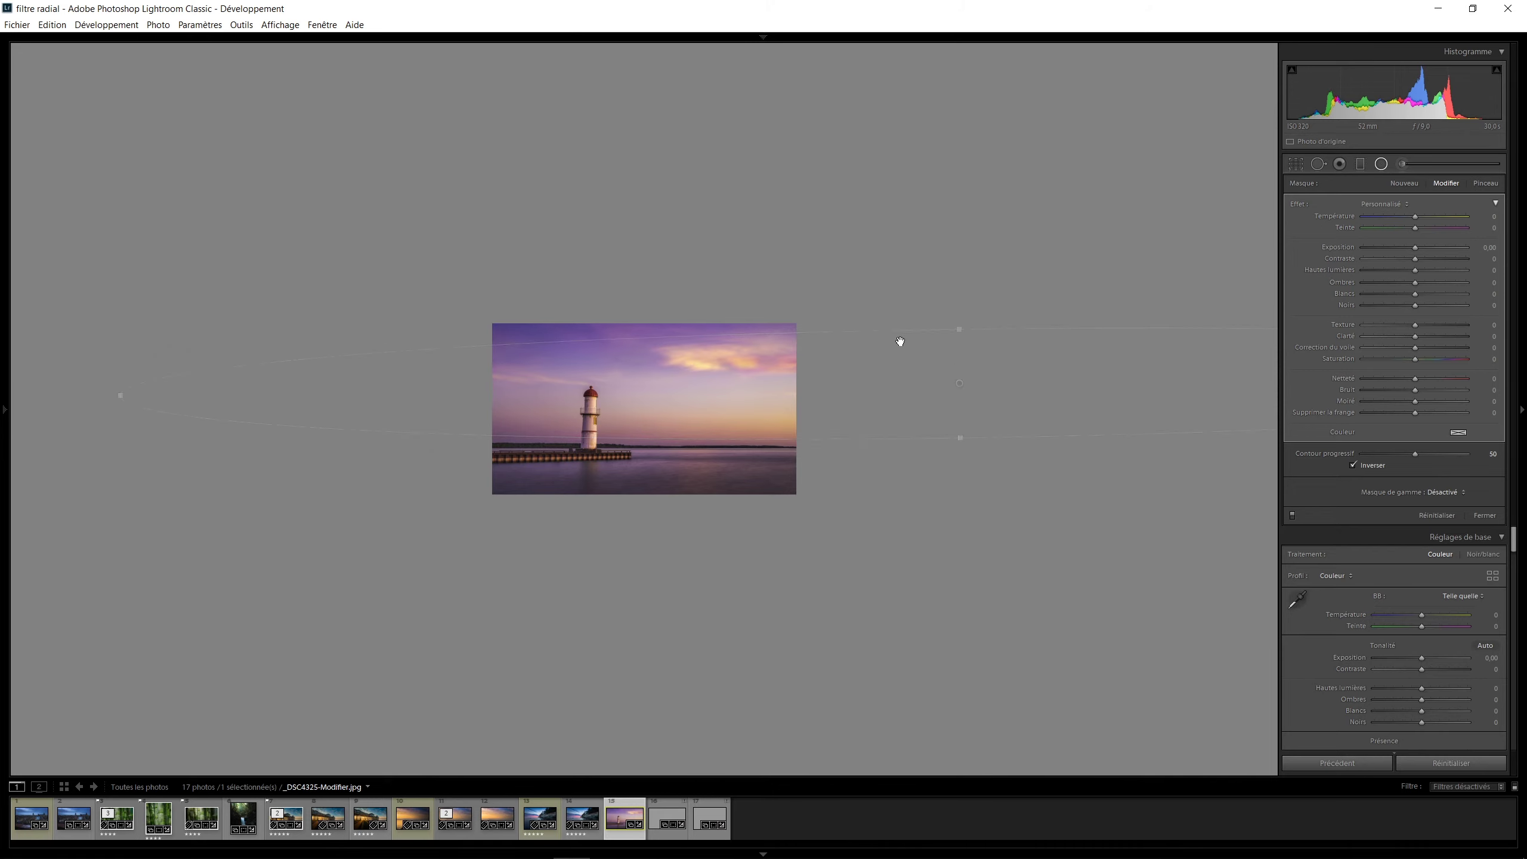
mouse_move(938, 328)
left_mouse_down()
mouse_move(923, 317)
mouse_move(952, 330)
left_mouse_up()
left_click_drag(959, 384, 918, 385)
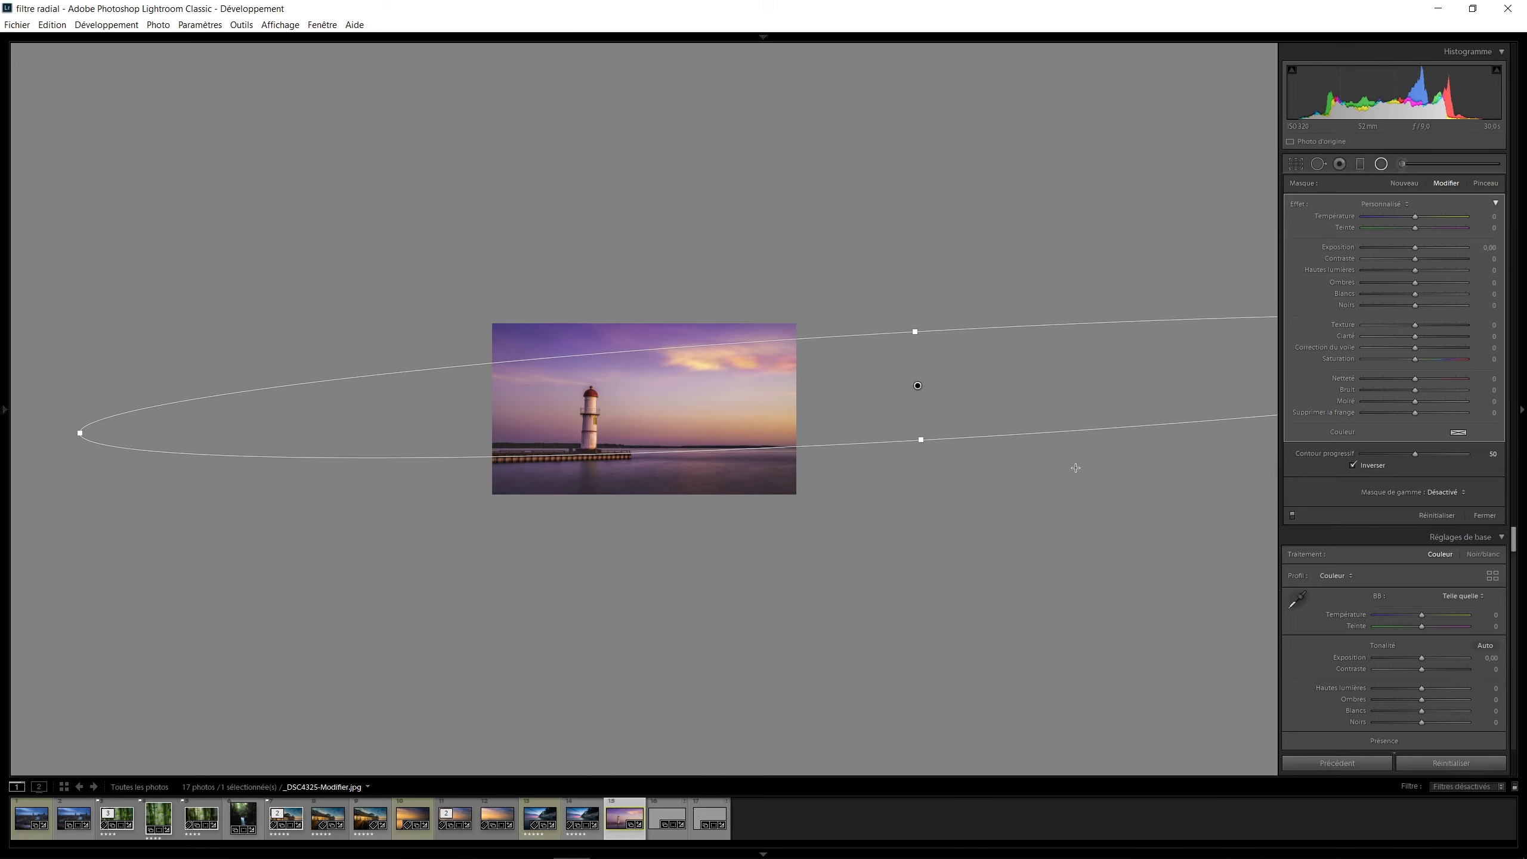